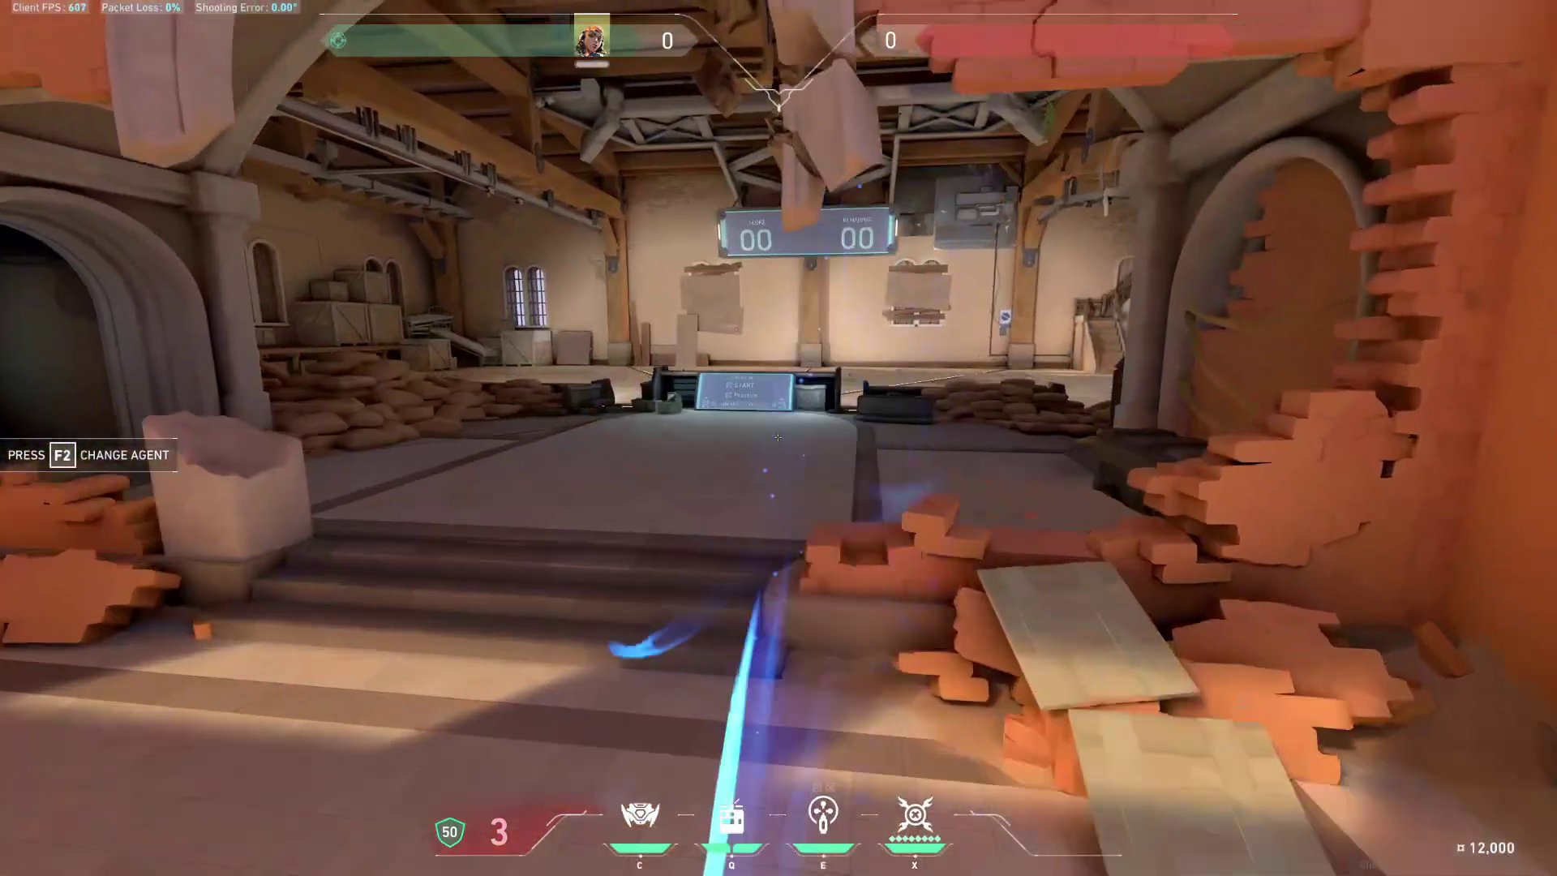
key("Escape")
key("Escape")
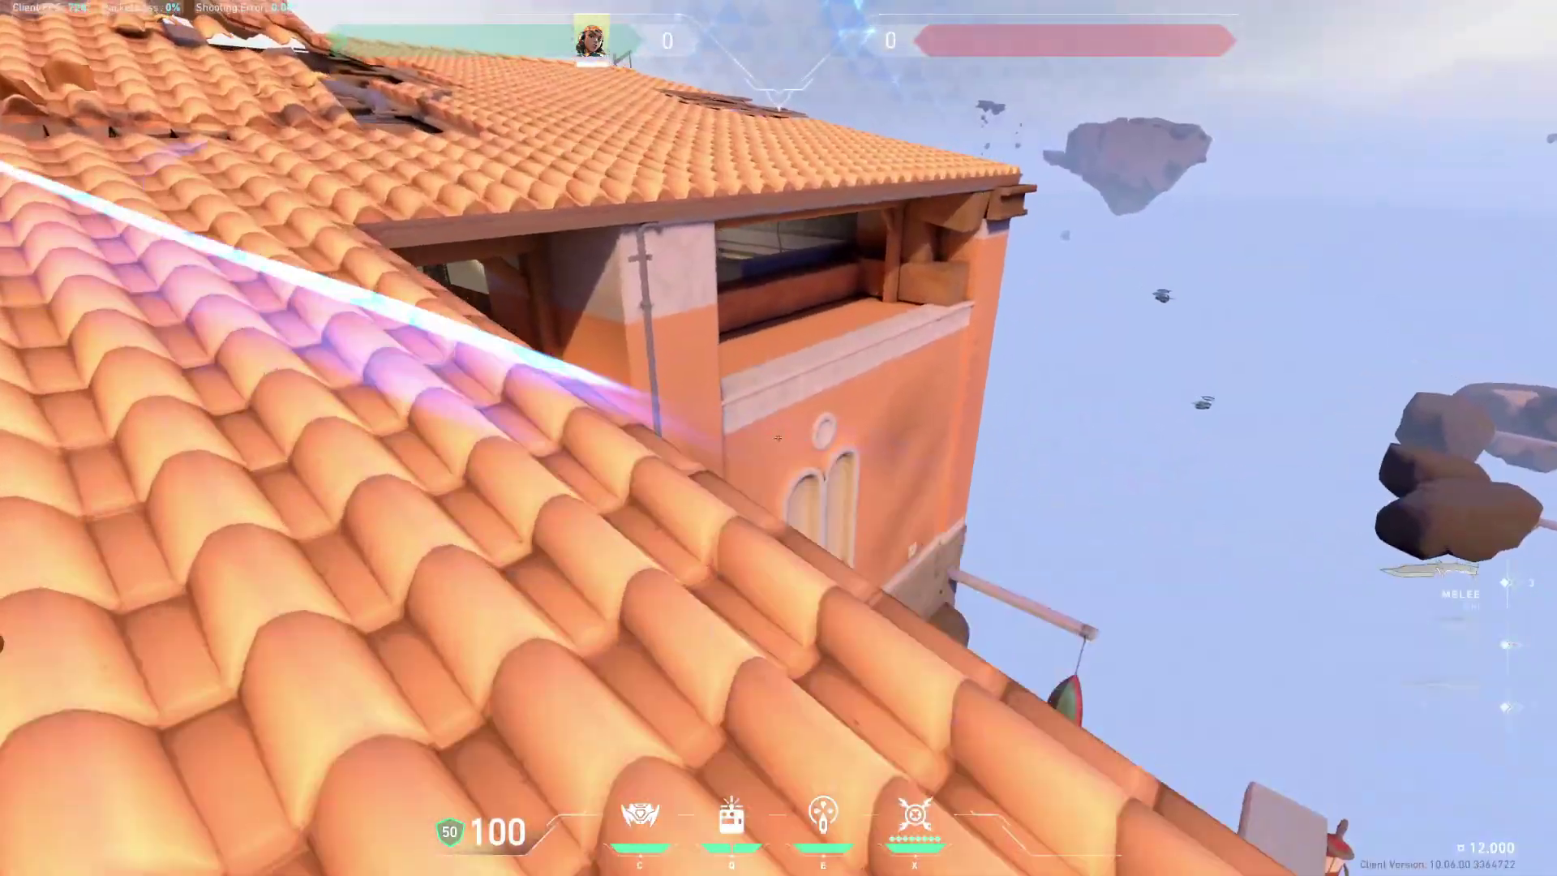
left_click(779, 438)
left_click(778, 438)
key("y")
key("w")
left_click(779, 438)
key("y")
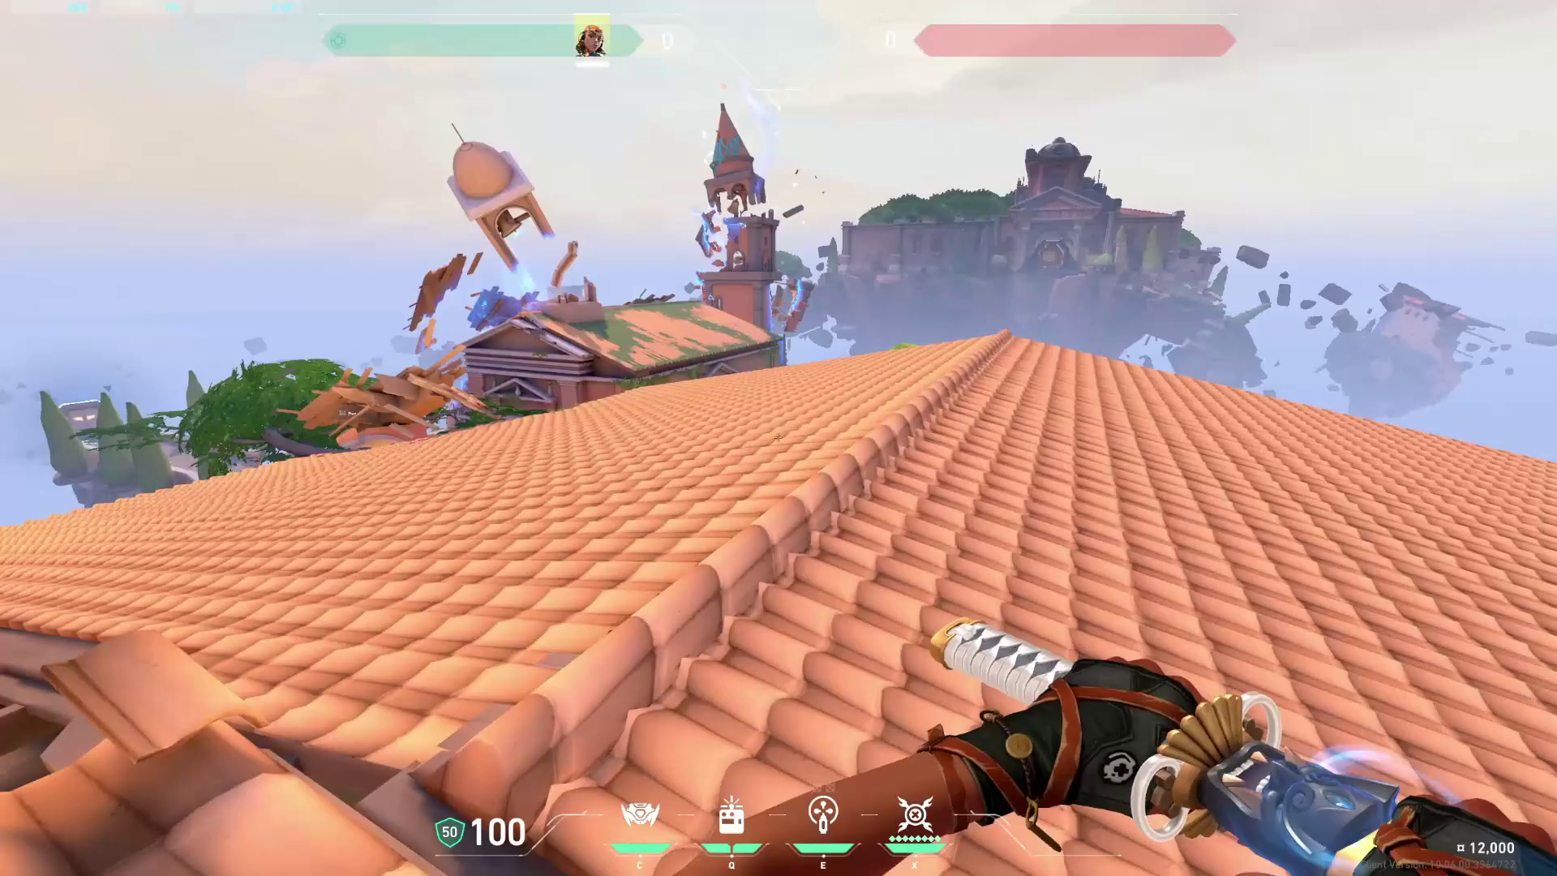
key("w")
right_click(779, 438)
key("q")
key("w")
key("q")
key("q")
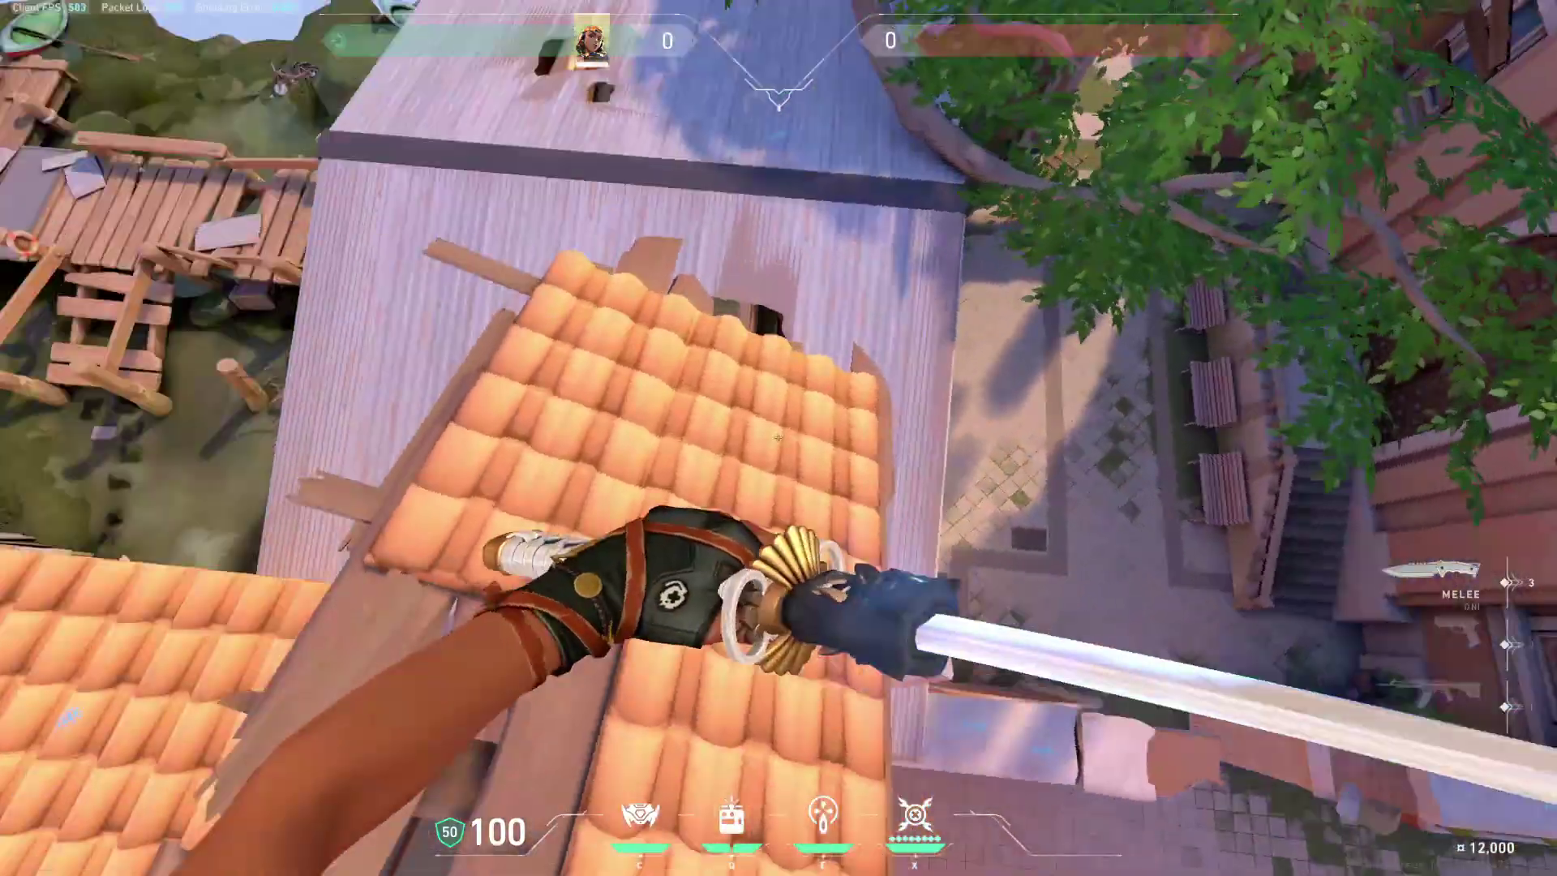
left_click(777, 438)
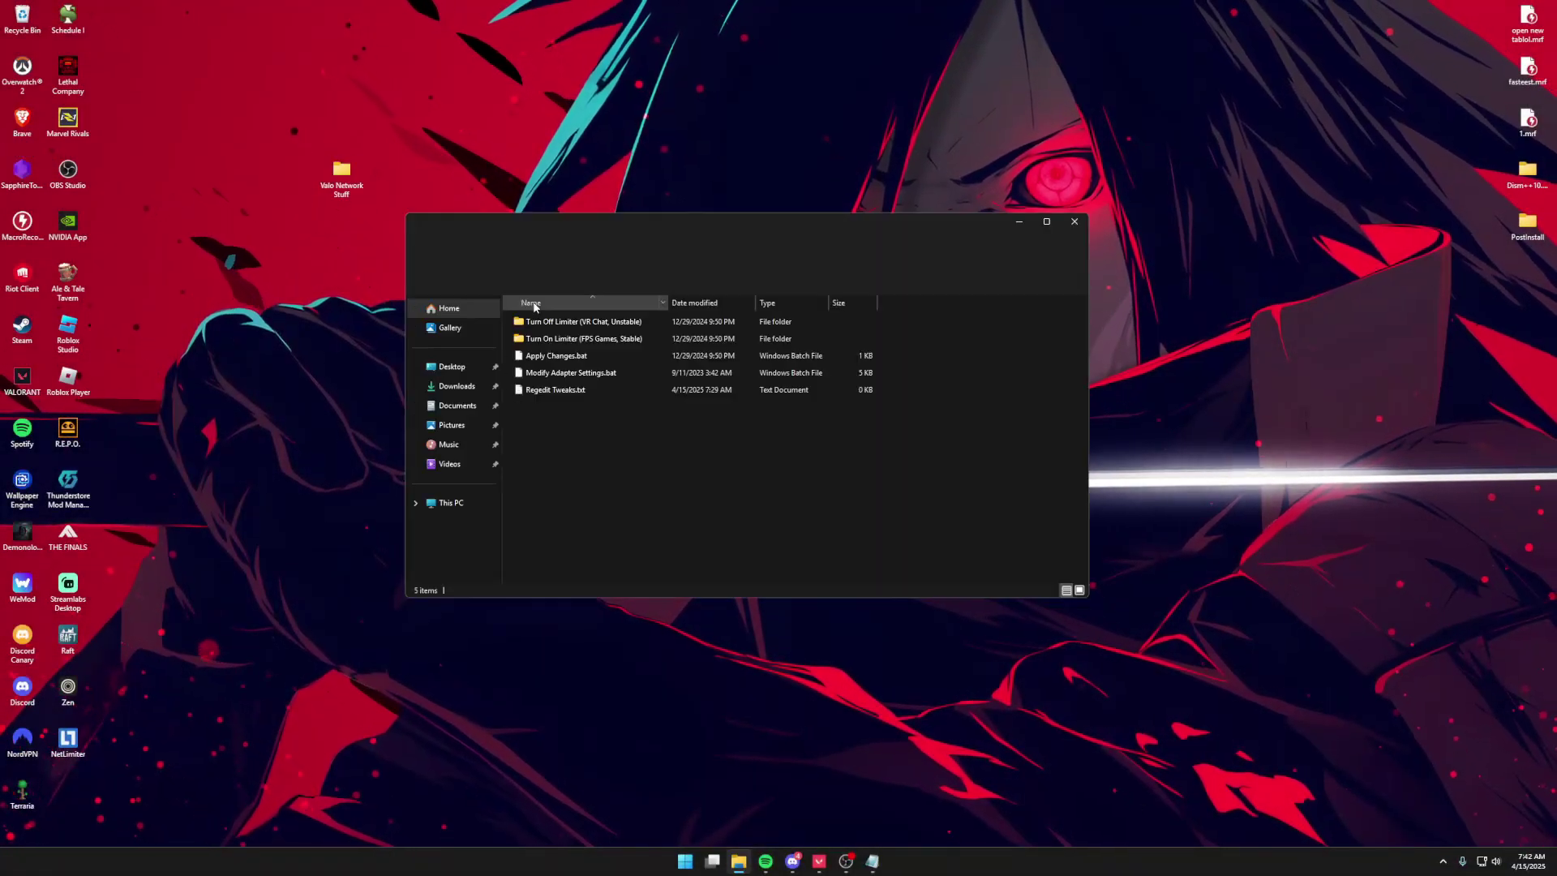
left_click_drag(783, 525, 864, 372)
left_click_drag(712, 218, 773, 206)
left_click_drag(862, 463, 602, 372)
left_click_drag(601, 372, 603, 373)
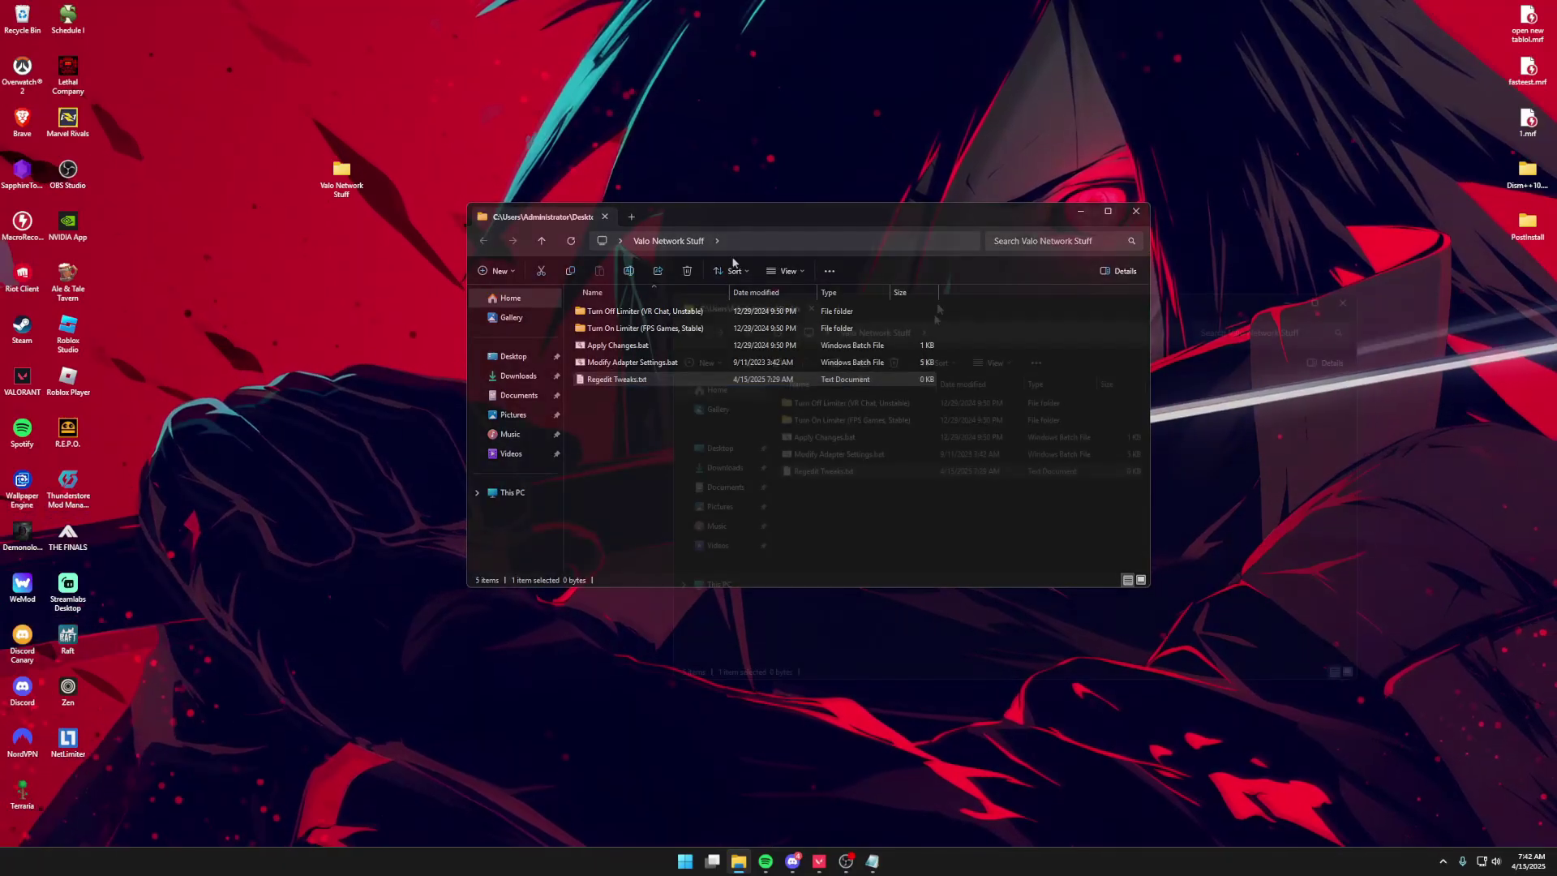
left_click_drag(732, 216, 937, 311)
left_click_drag(938, 311, 728, 242)
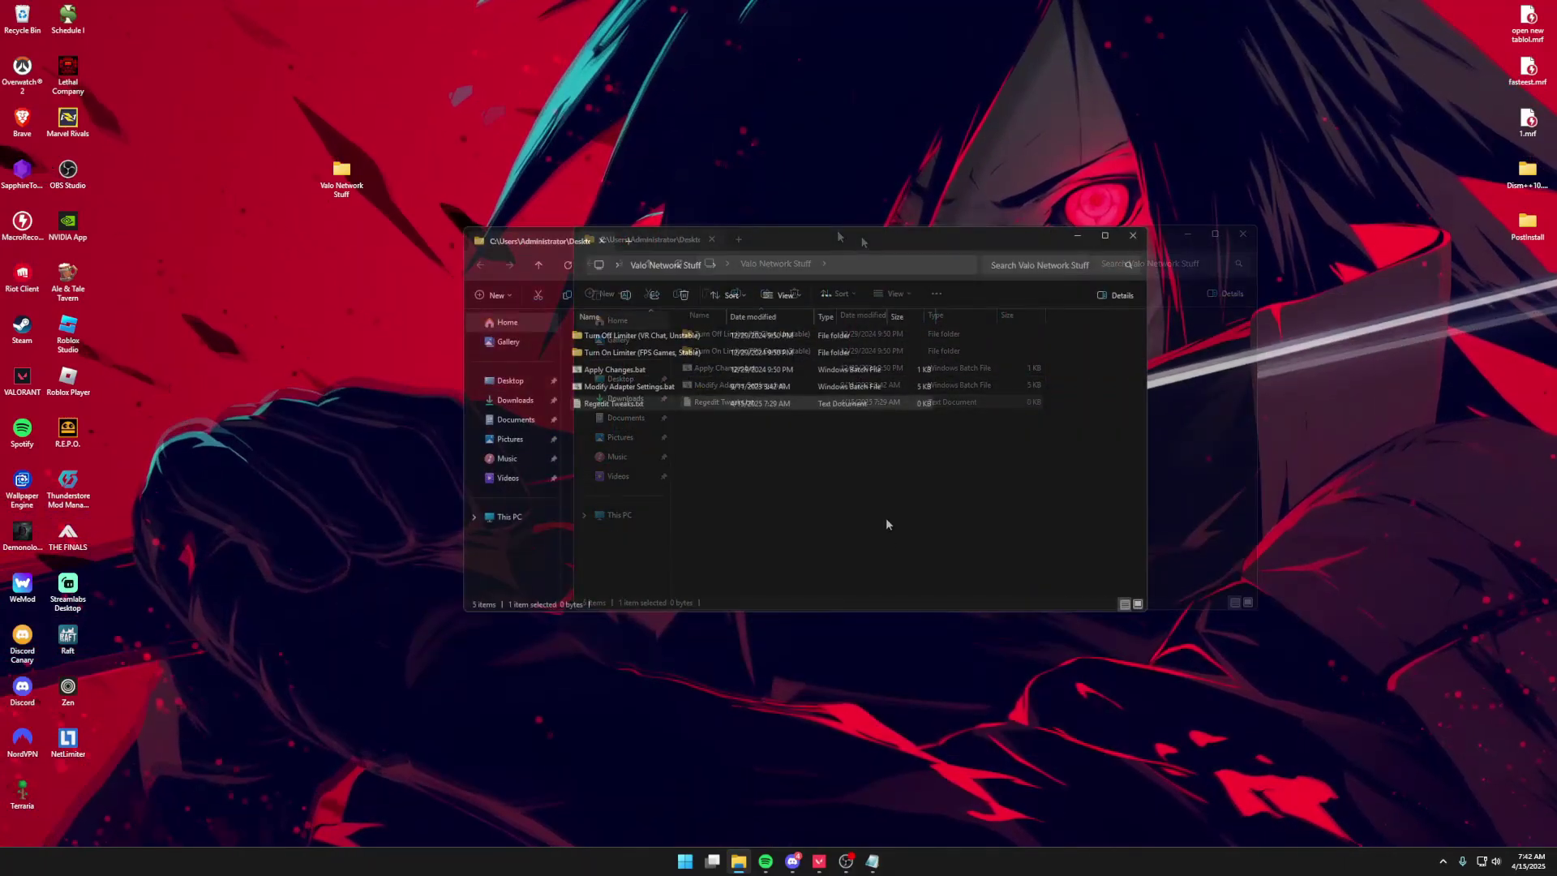
right_click(896, 487)
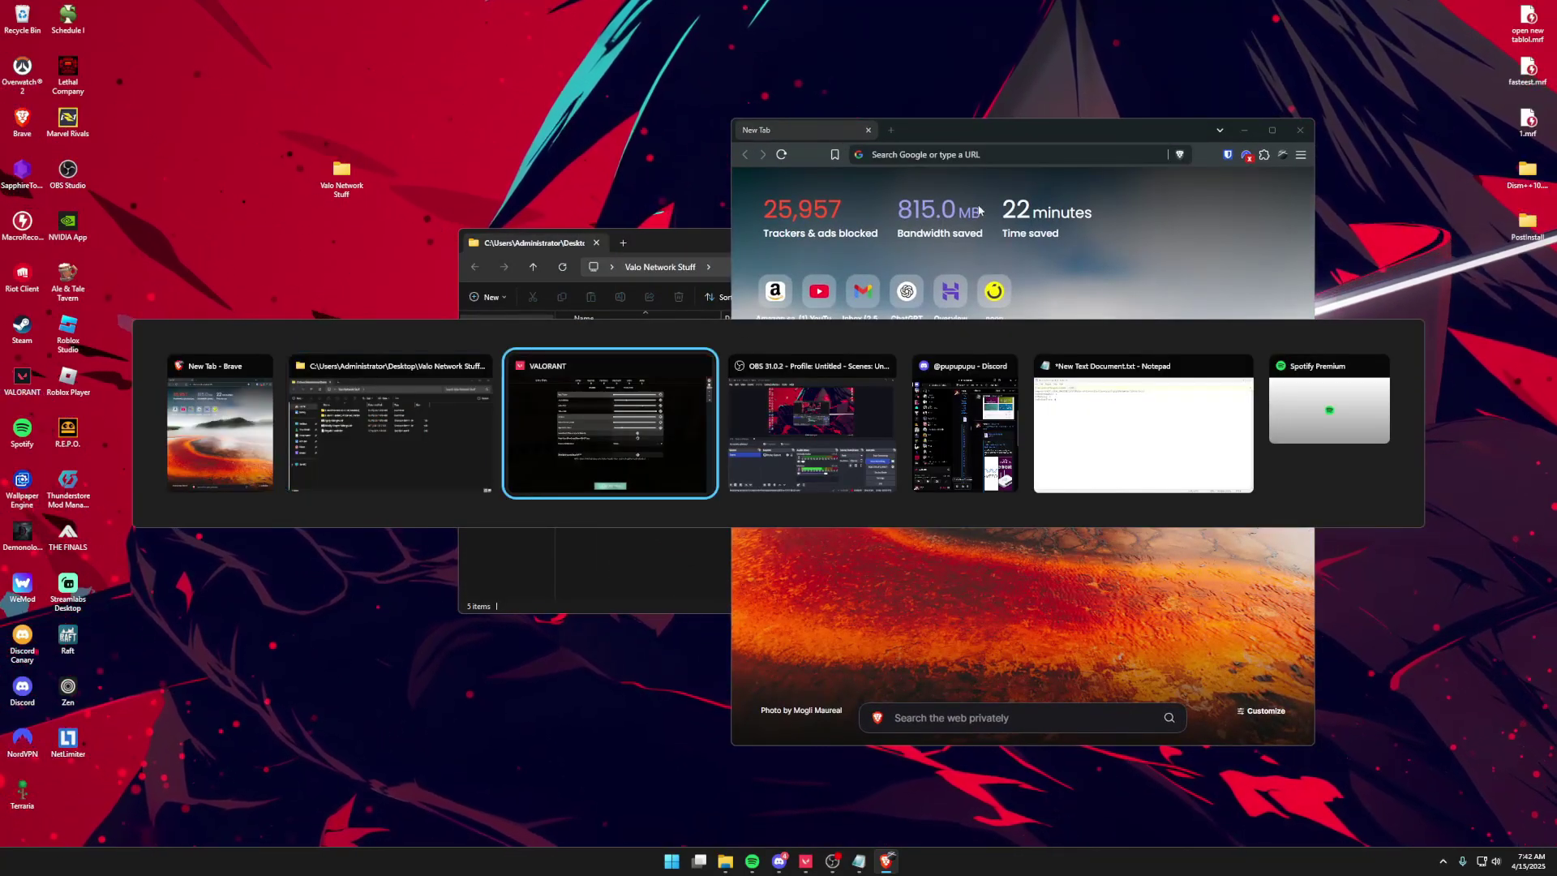
- Open the Waveform Bufferbloat and Internet Speed Test page in the browser by searching for "buff"
left_click(956, 159)
type("buff")
left_click(976, 213)
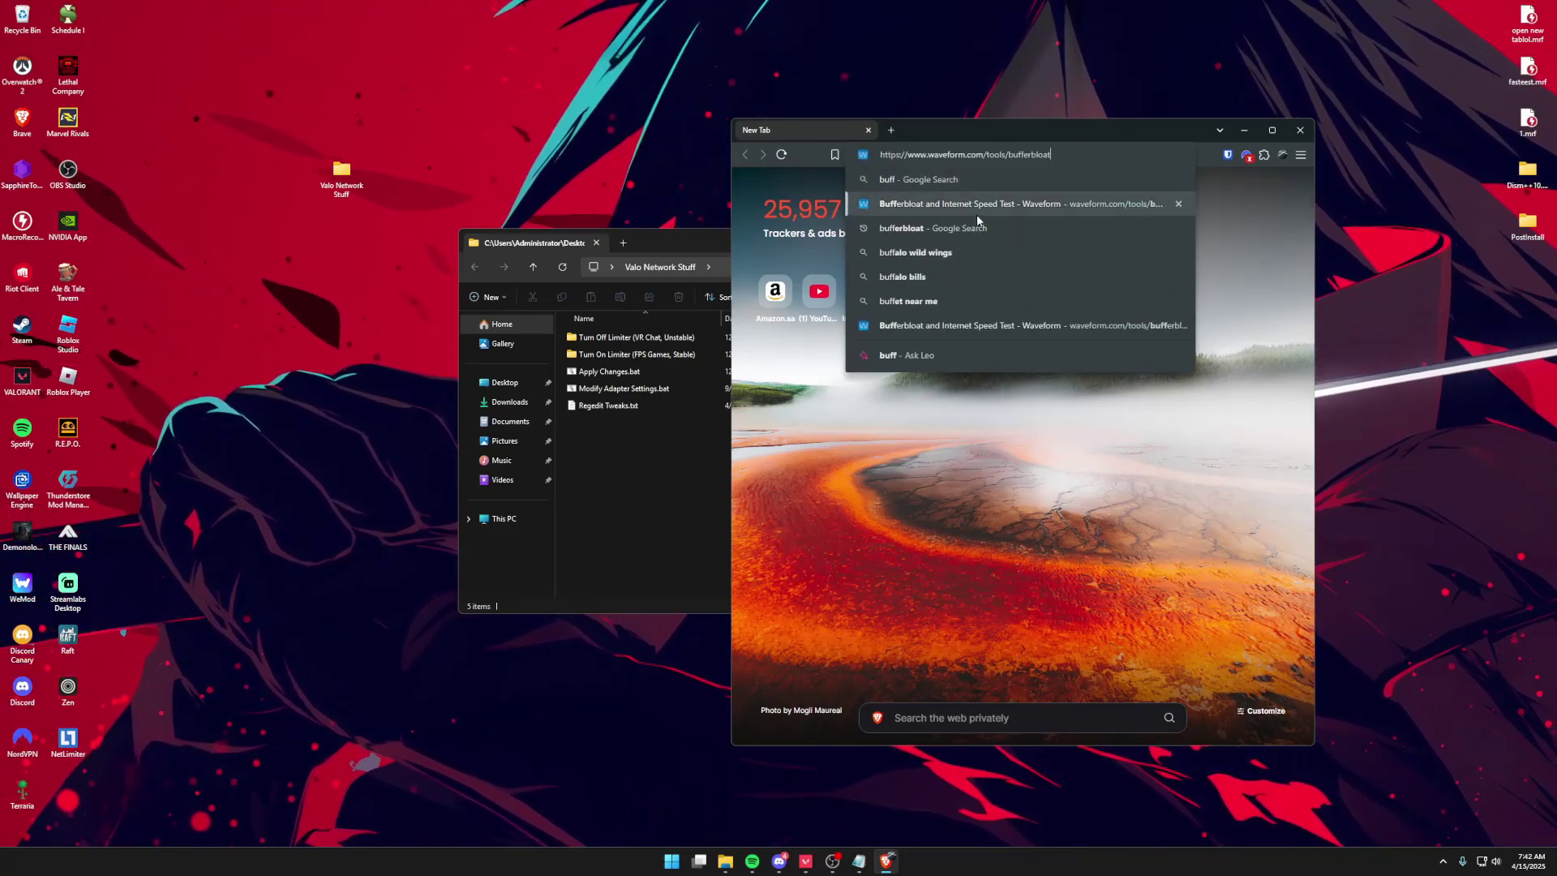
left_click_drag(976, 134, 979, 143)
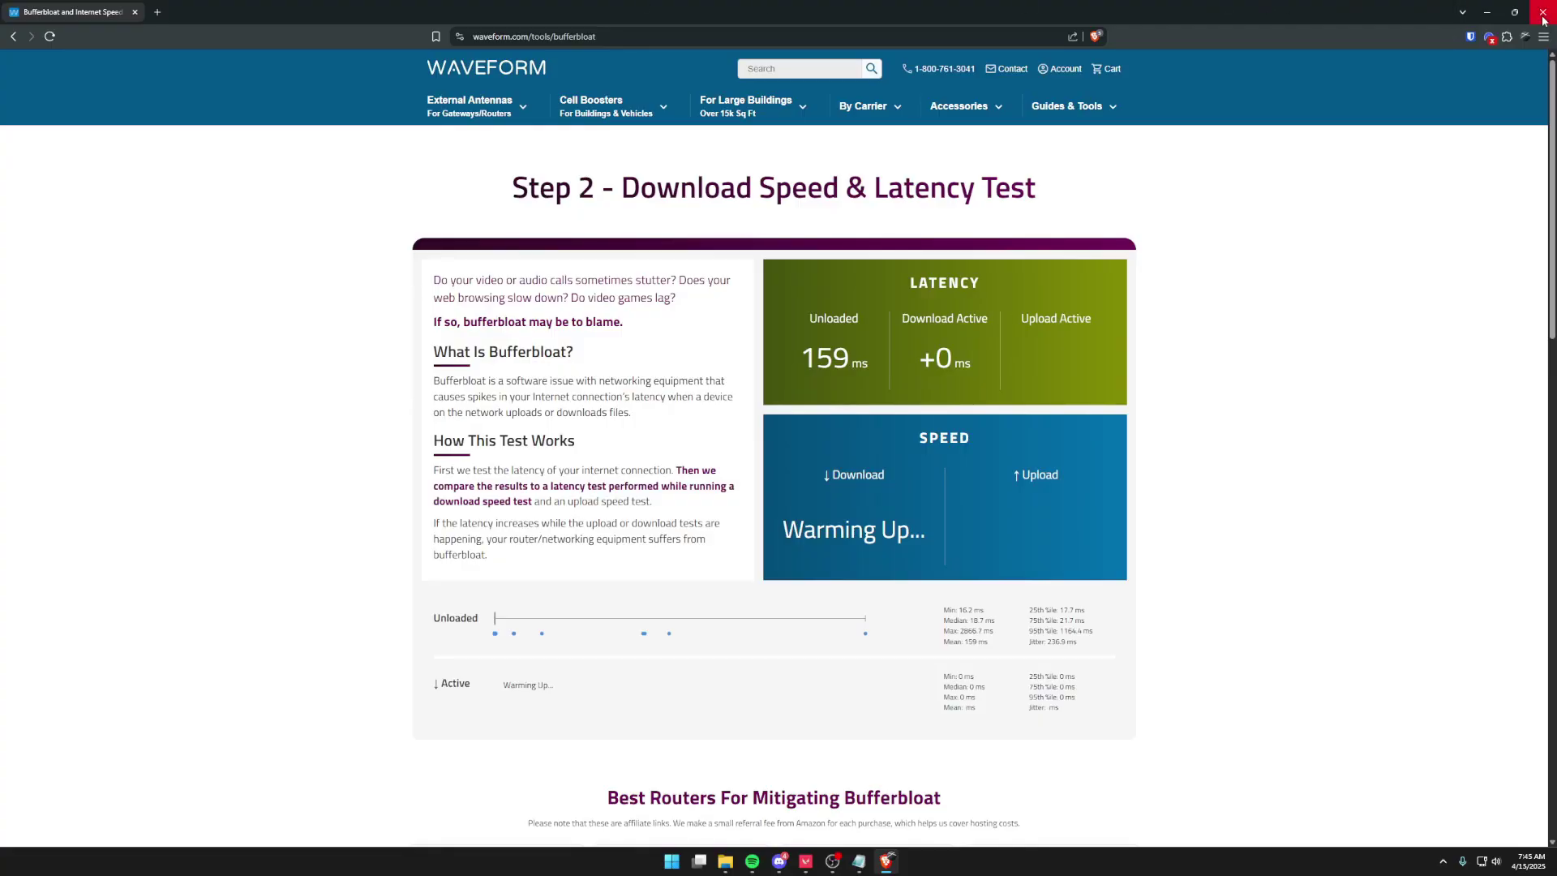
- Start the Waveform bufferbloat and internet speed test
left_click(1543, 14)
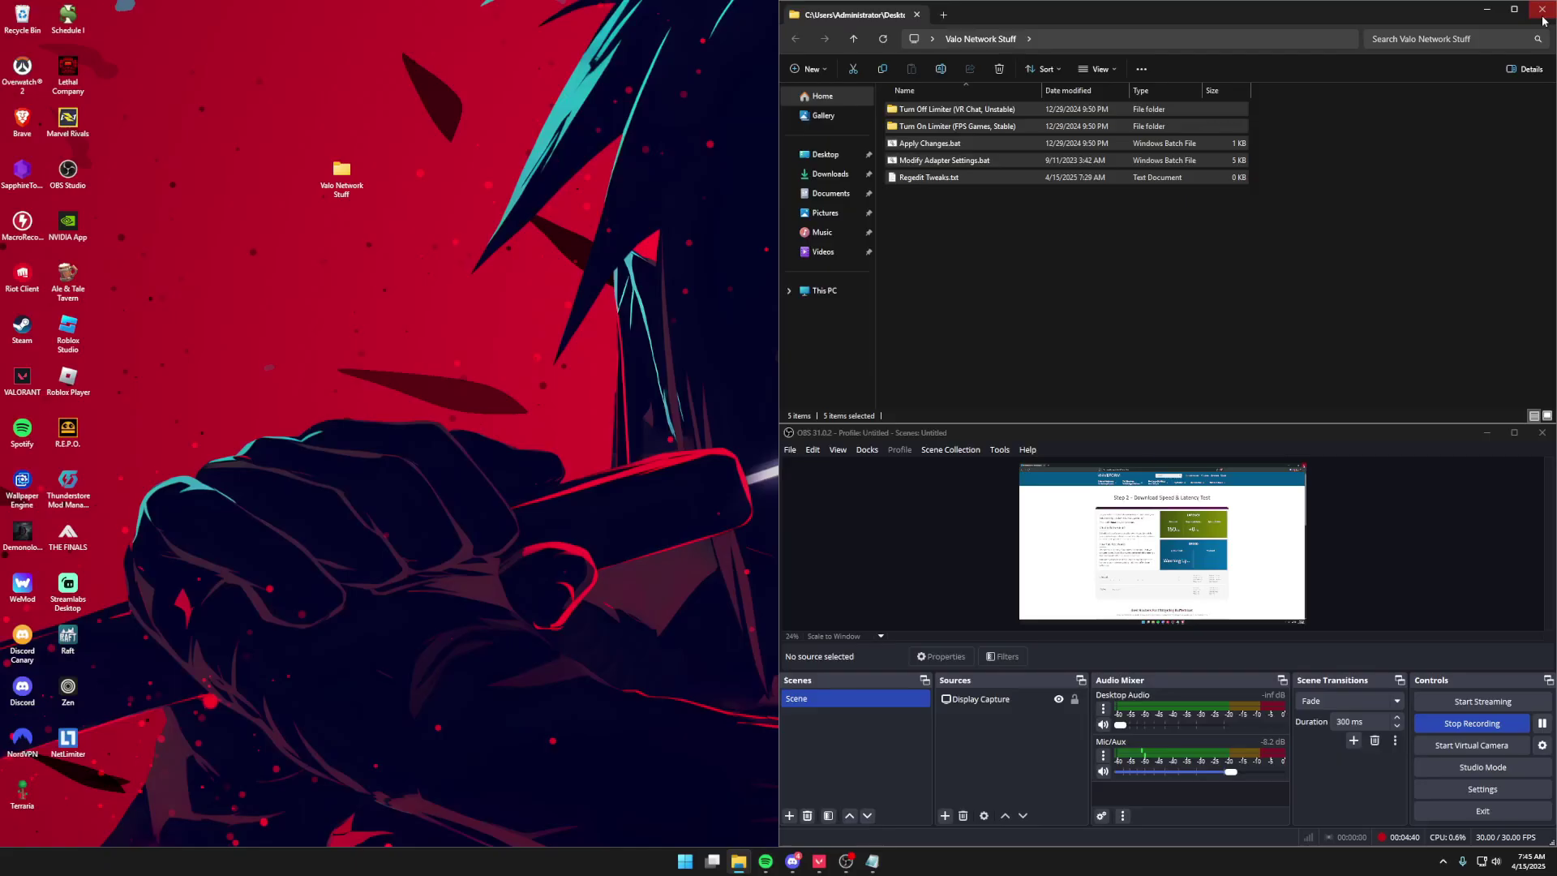
left_click(1542, 724)
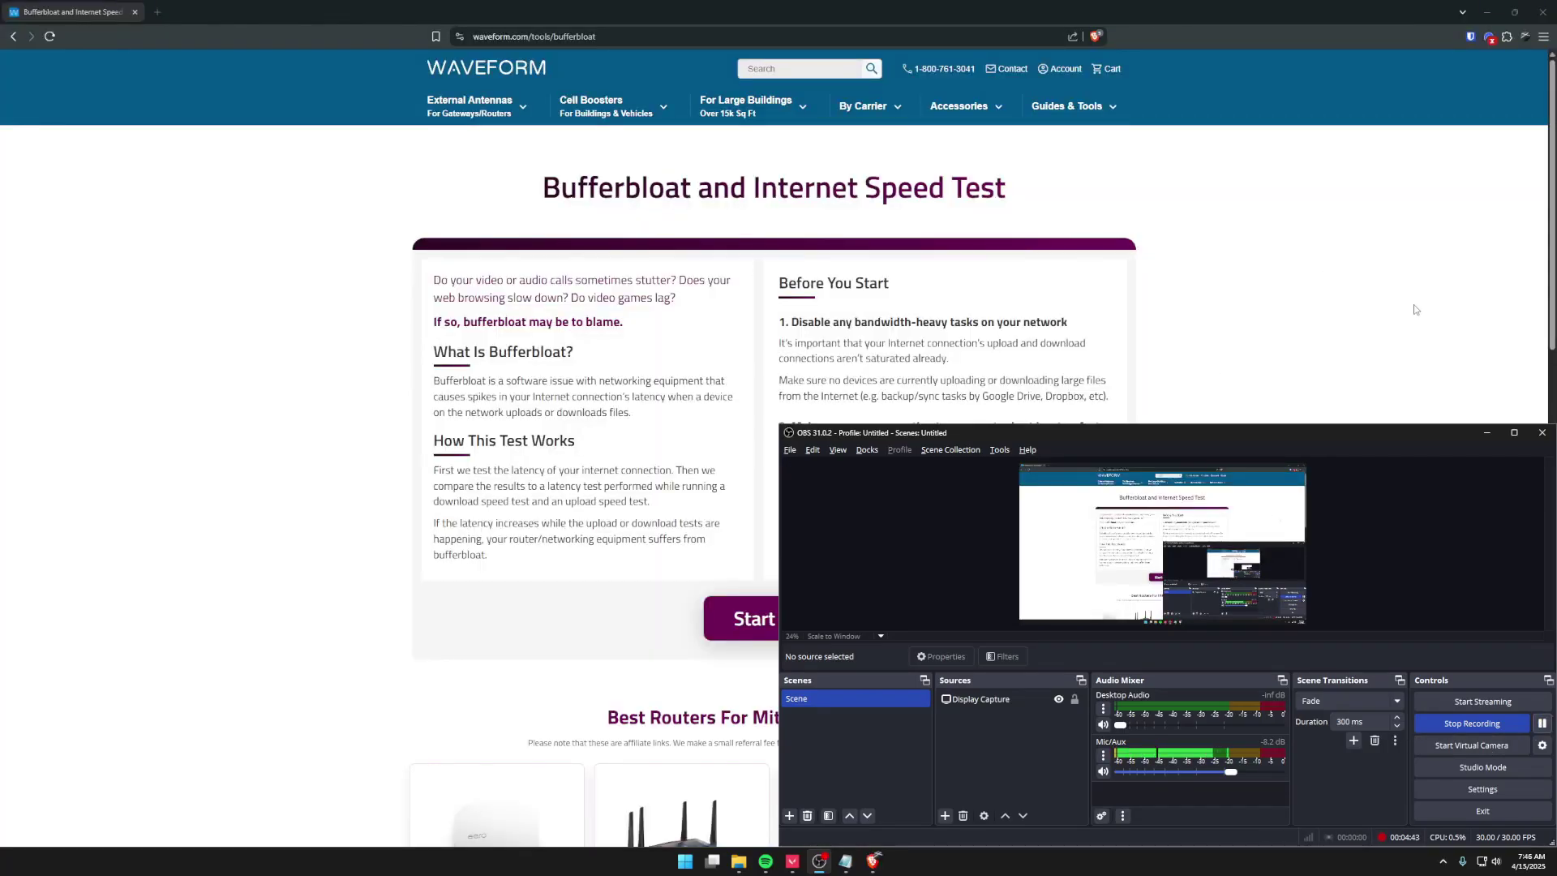
left_click(1416, 309)
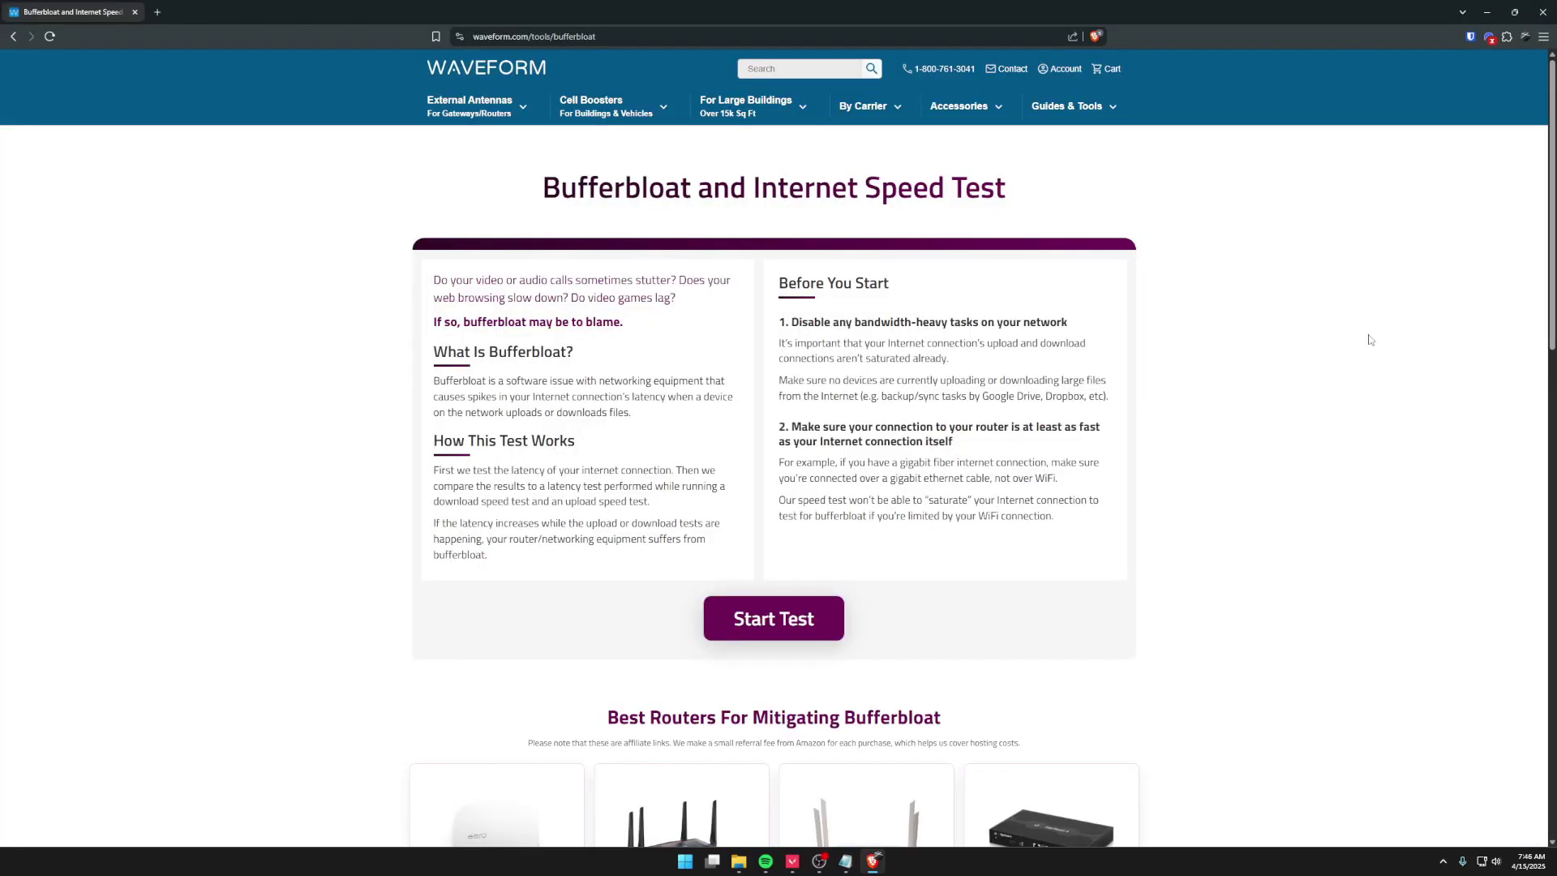
left_click(824, 617)
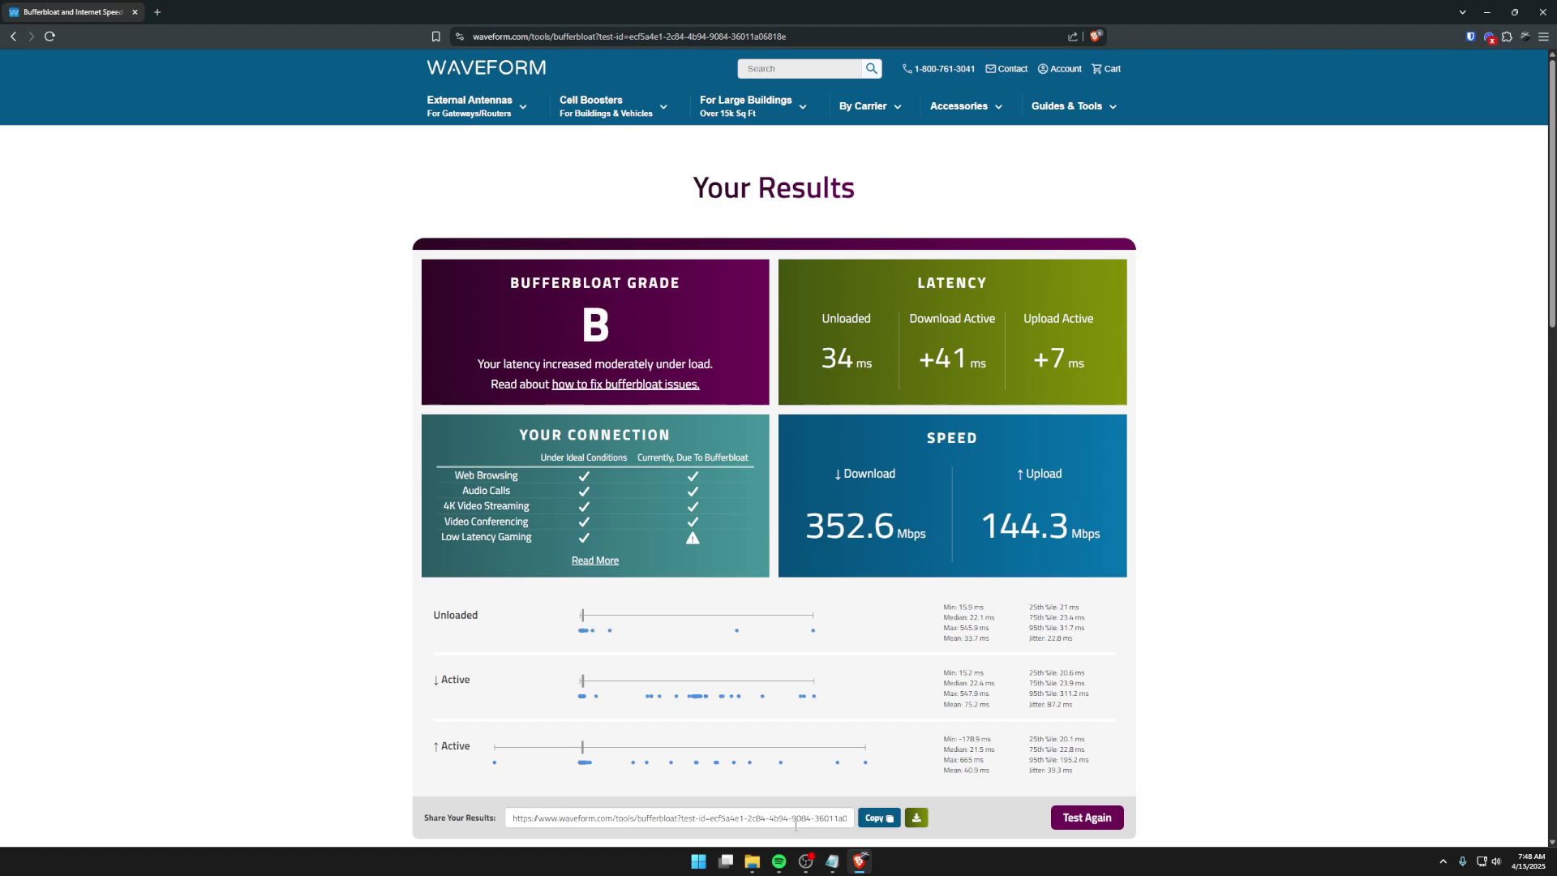
- Restore the browser to a smaller window and examine the bufferbloat grade in the test results
double_click(544, 272)
left_click_drag(566, 5, 729, 31)
scroll(726, 380, "down", 4)
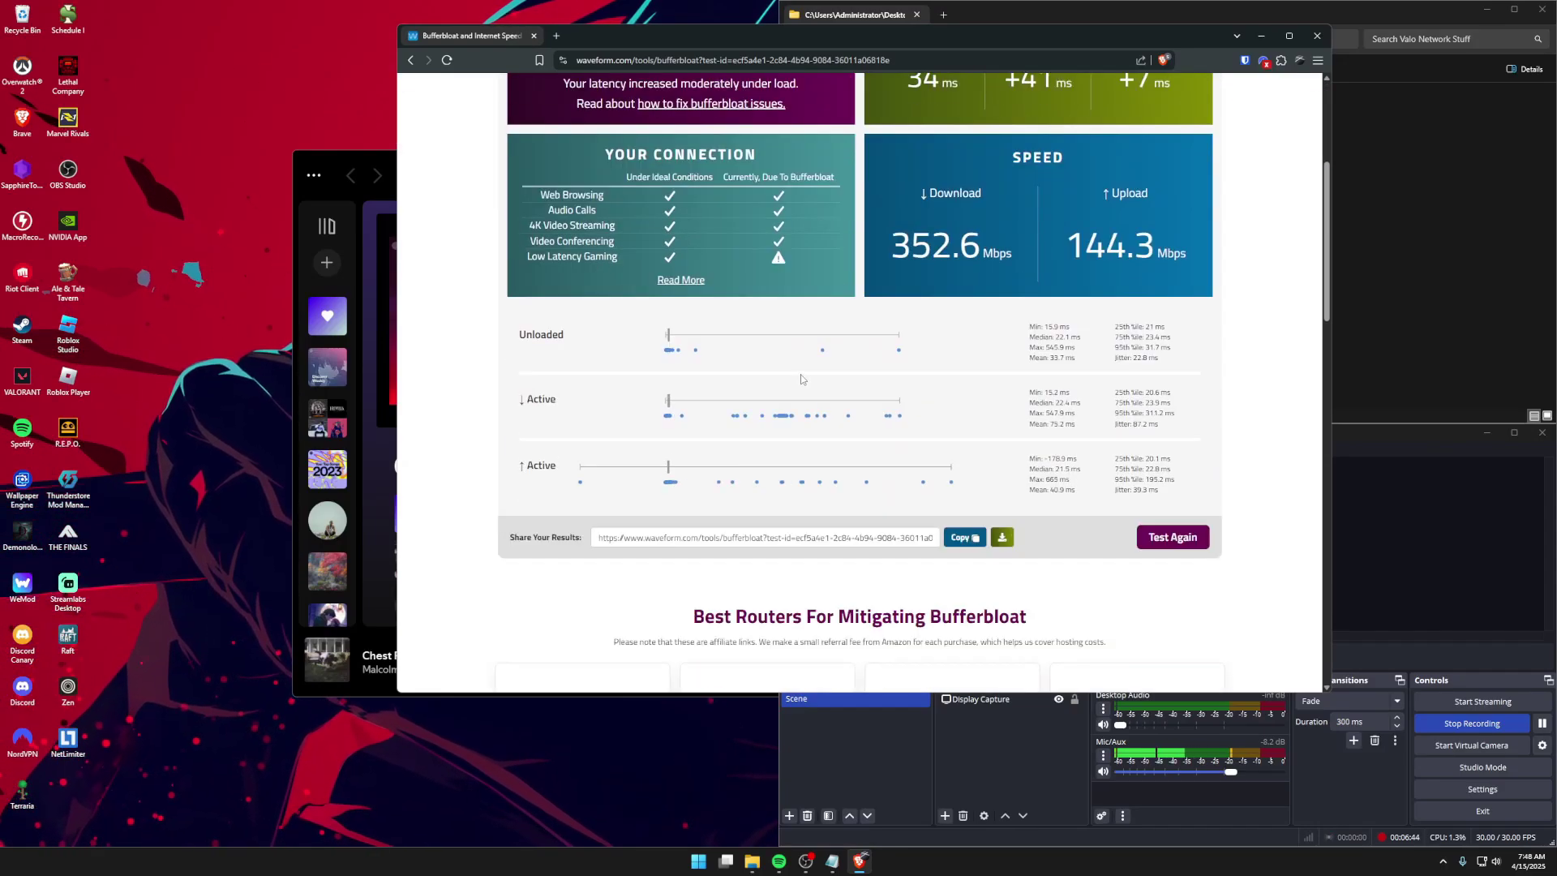
scroll(726, 379, "up", 4)
double_click(681, 349)
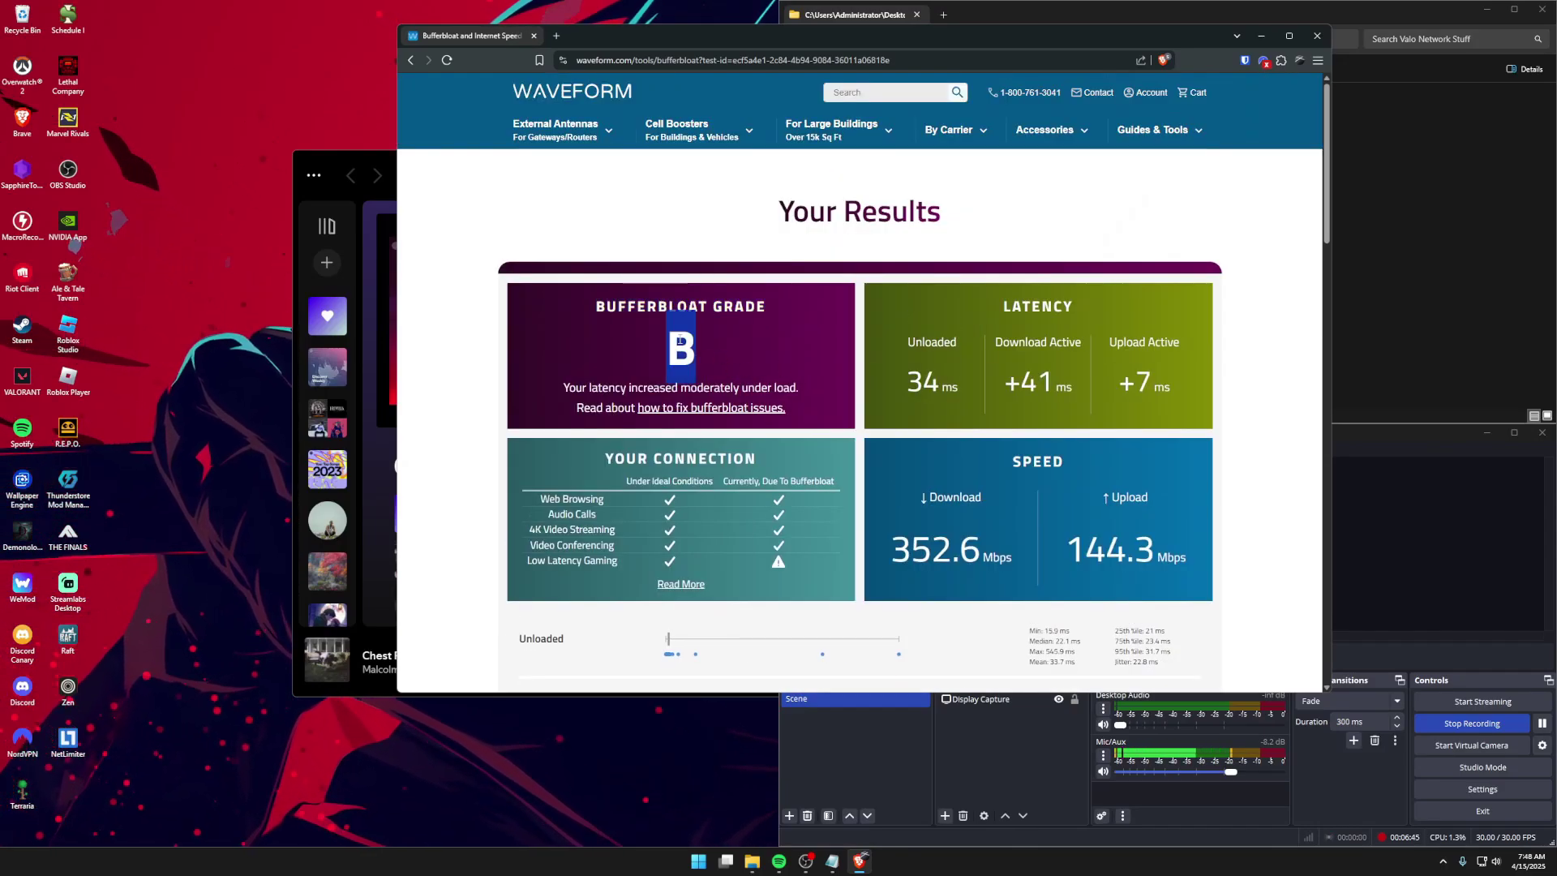
left_click(1383, 275)
left_click_drag(1140, 245, 1046, 107)
left_click(1026, 292)
left_click(702, 246)
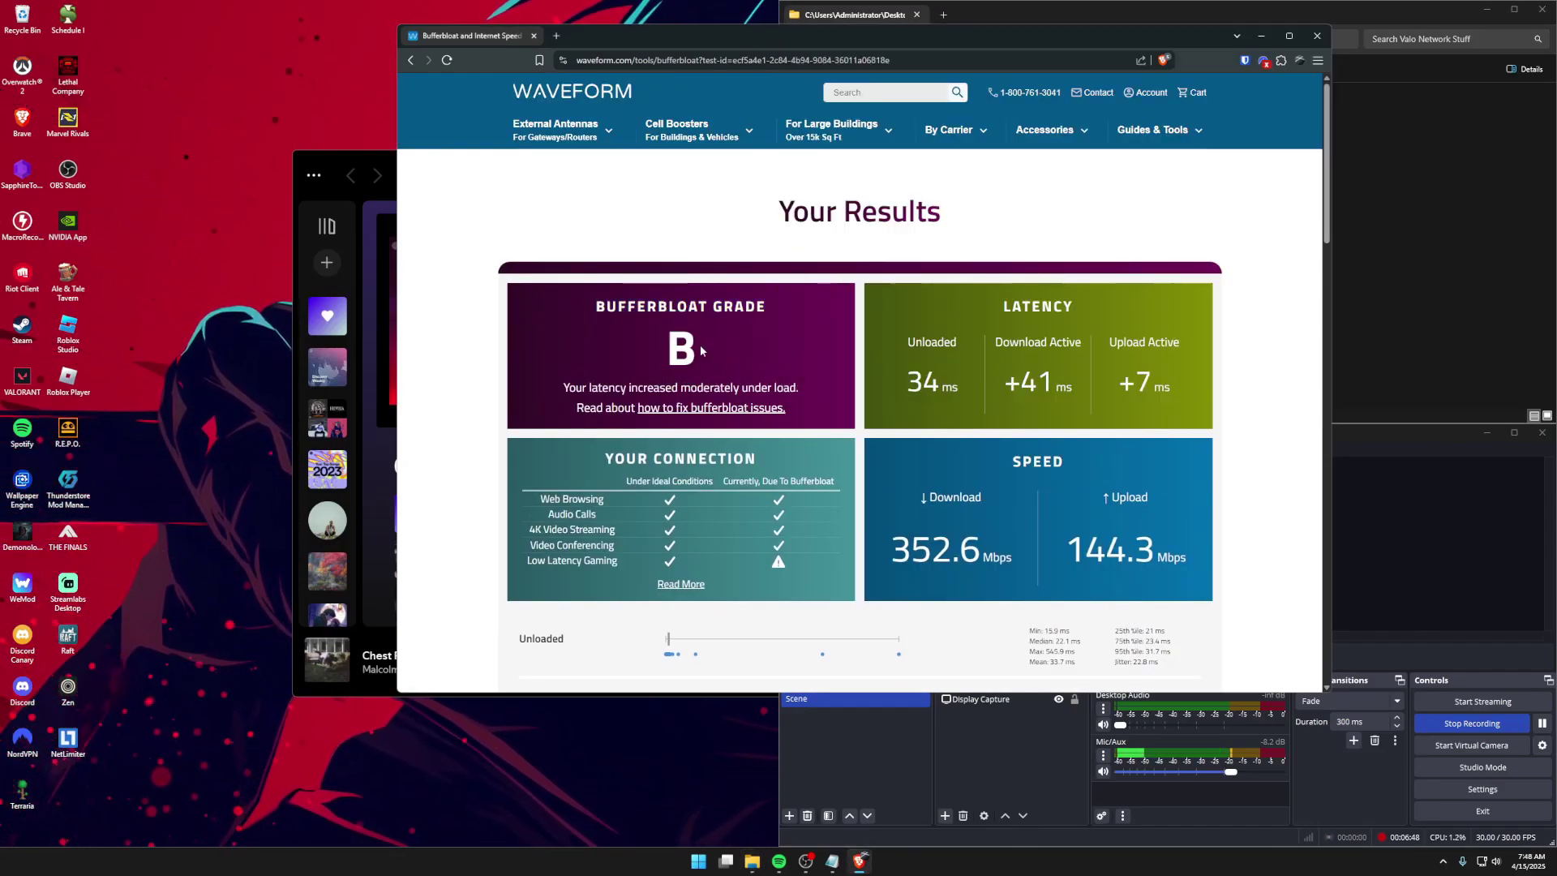
left_click_drag(688, 345, 785, 356)
left_click(788, 355)
left_click_drag(1444, 312, 1075, 102)
key("alt+Tab")
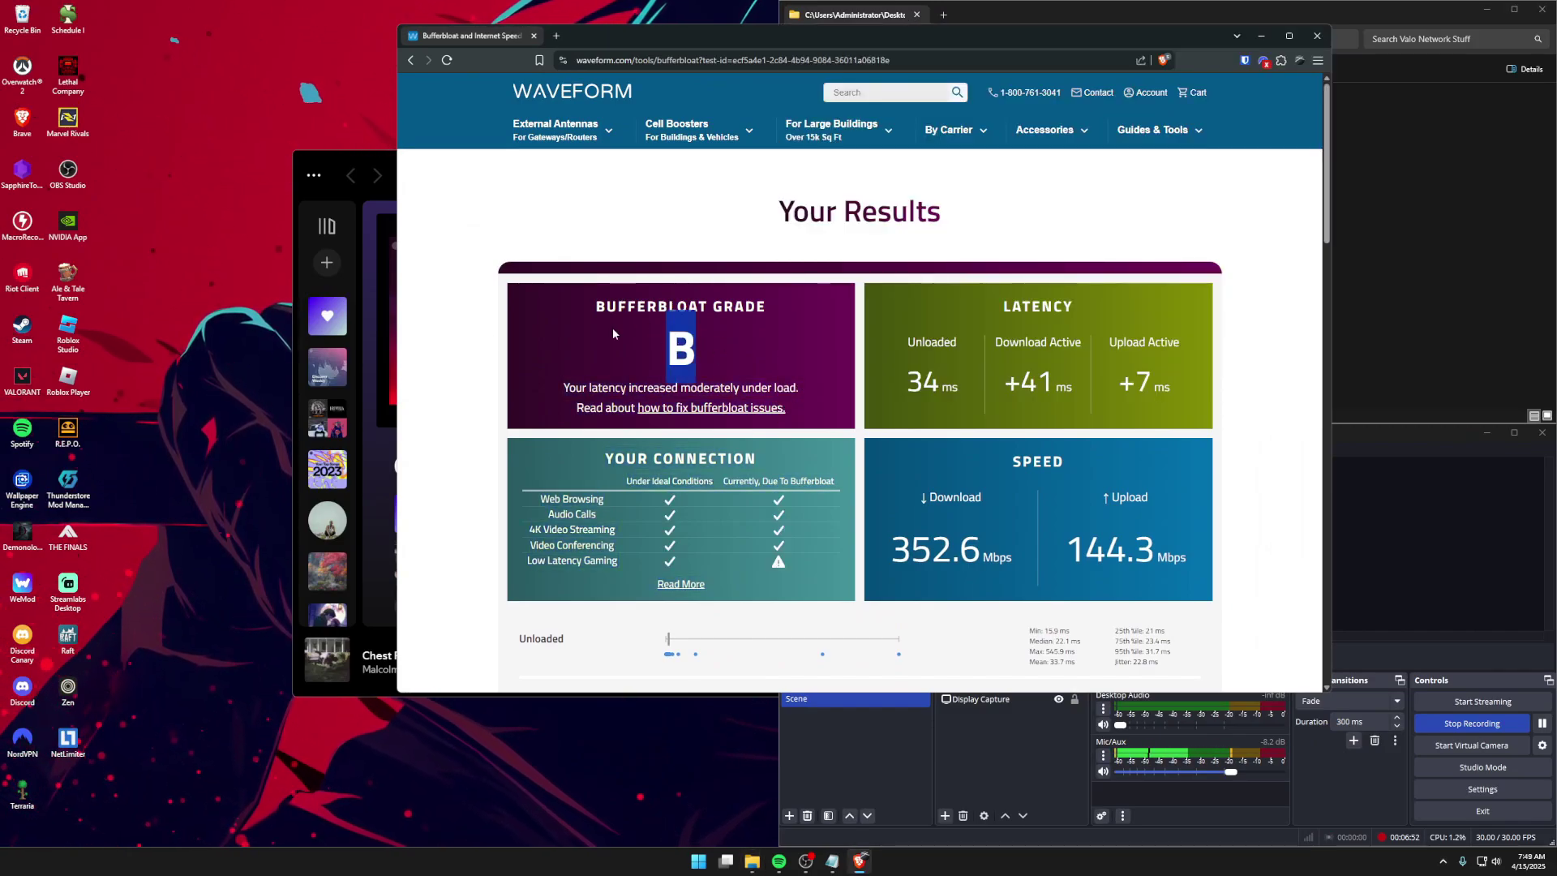
- Read the explanation behind the Low Latency Gaming warning in the connection results
left_click(358, 451)
left_click(1189, 177)
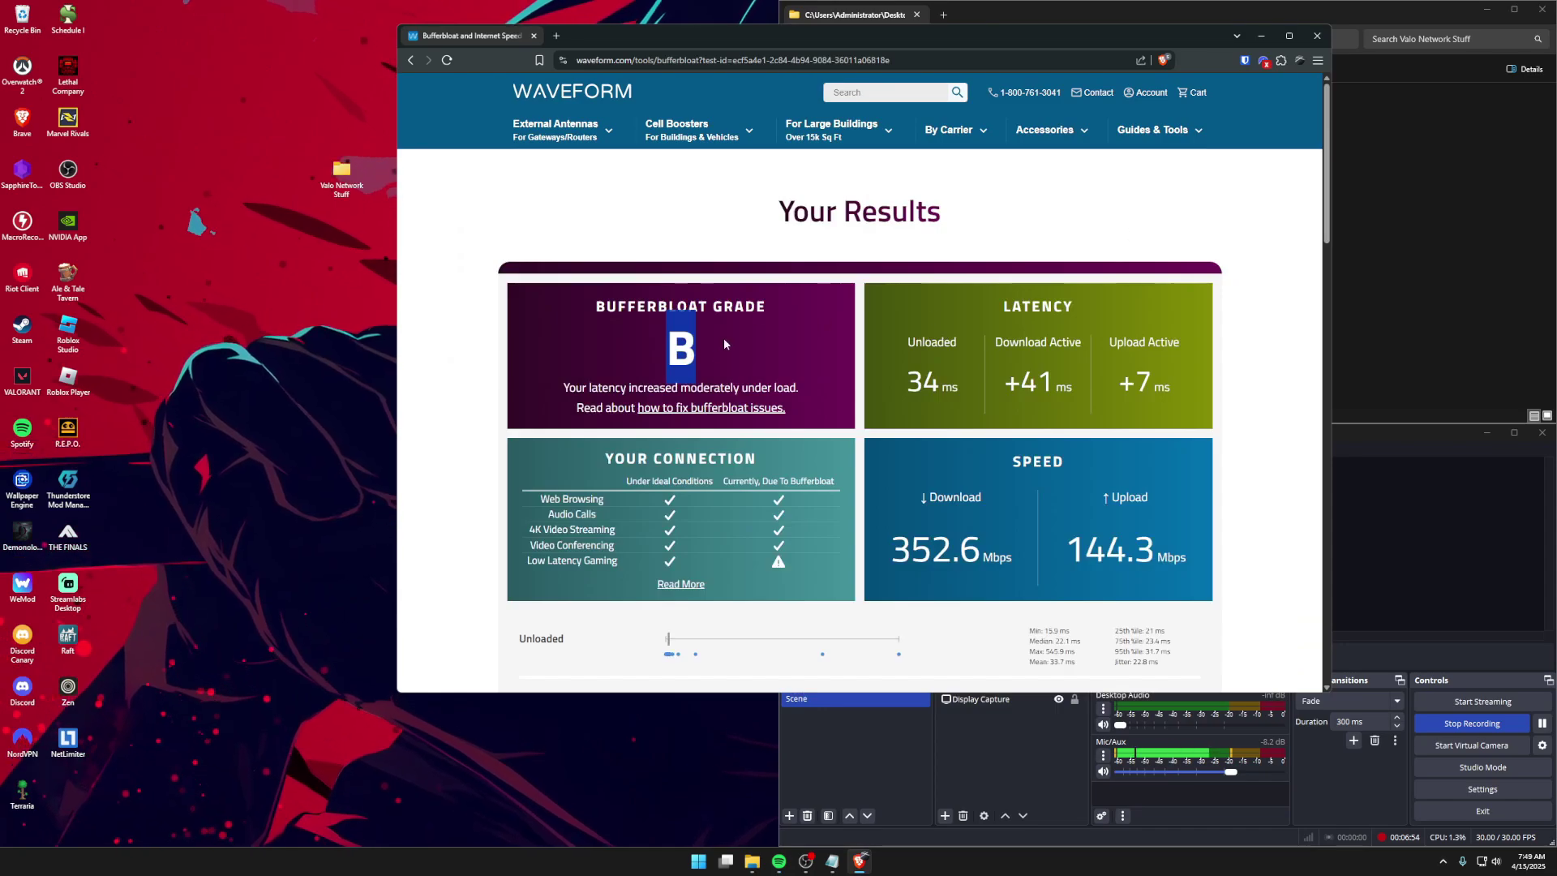
mouse_move(783, 567)
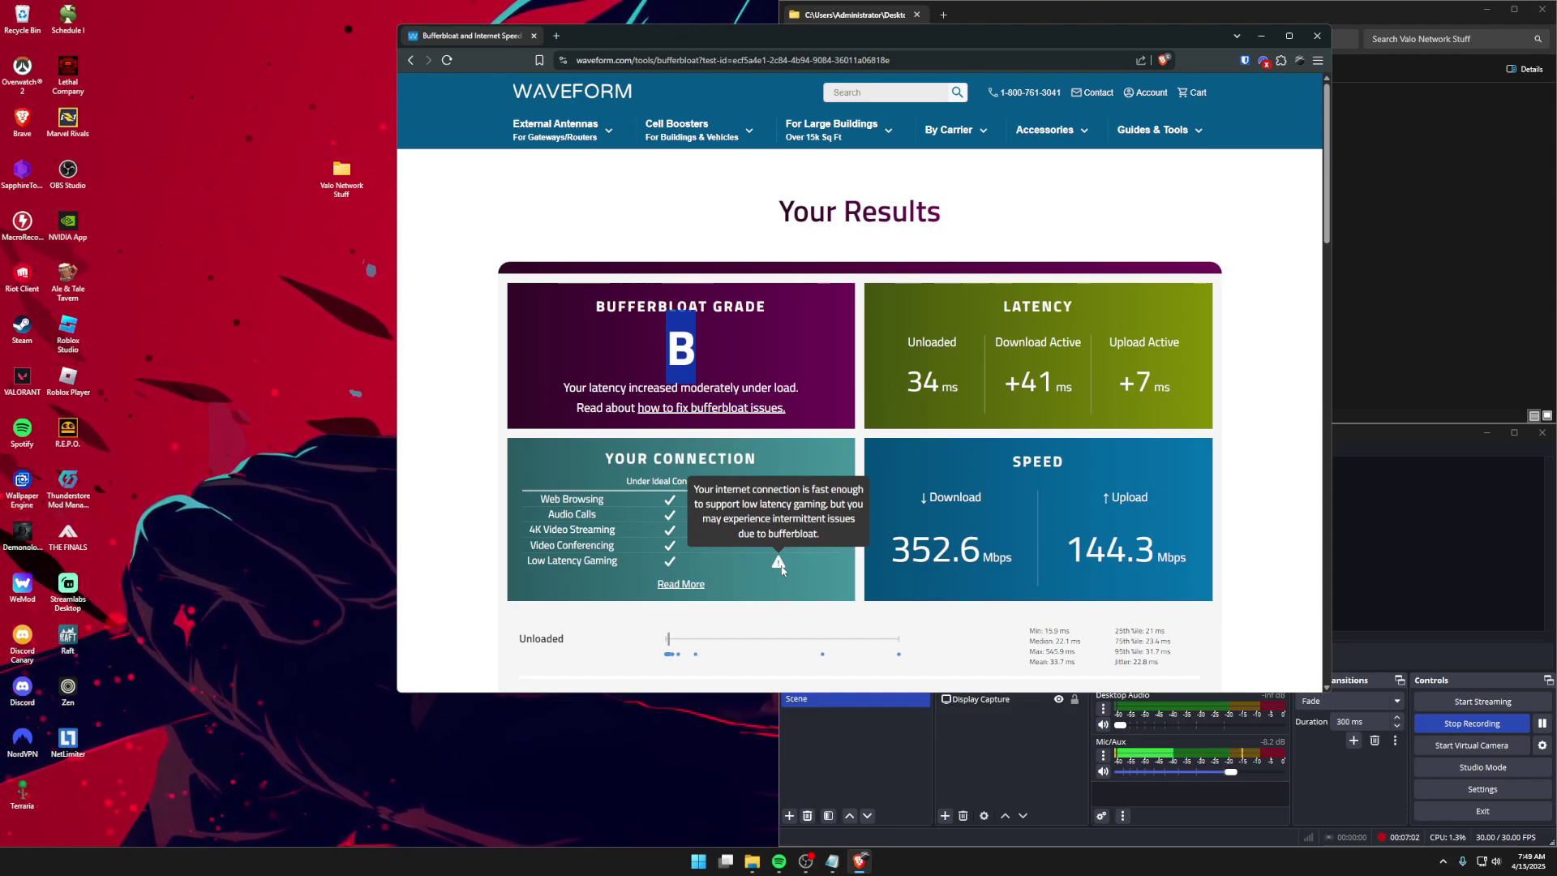
left_click(924, 245)
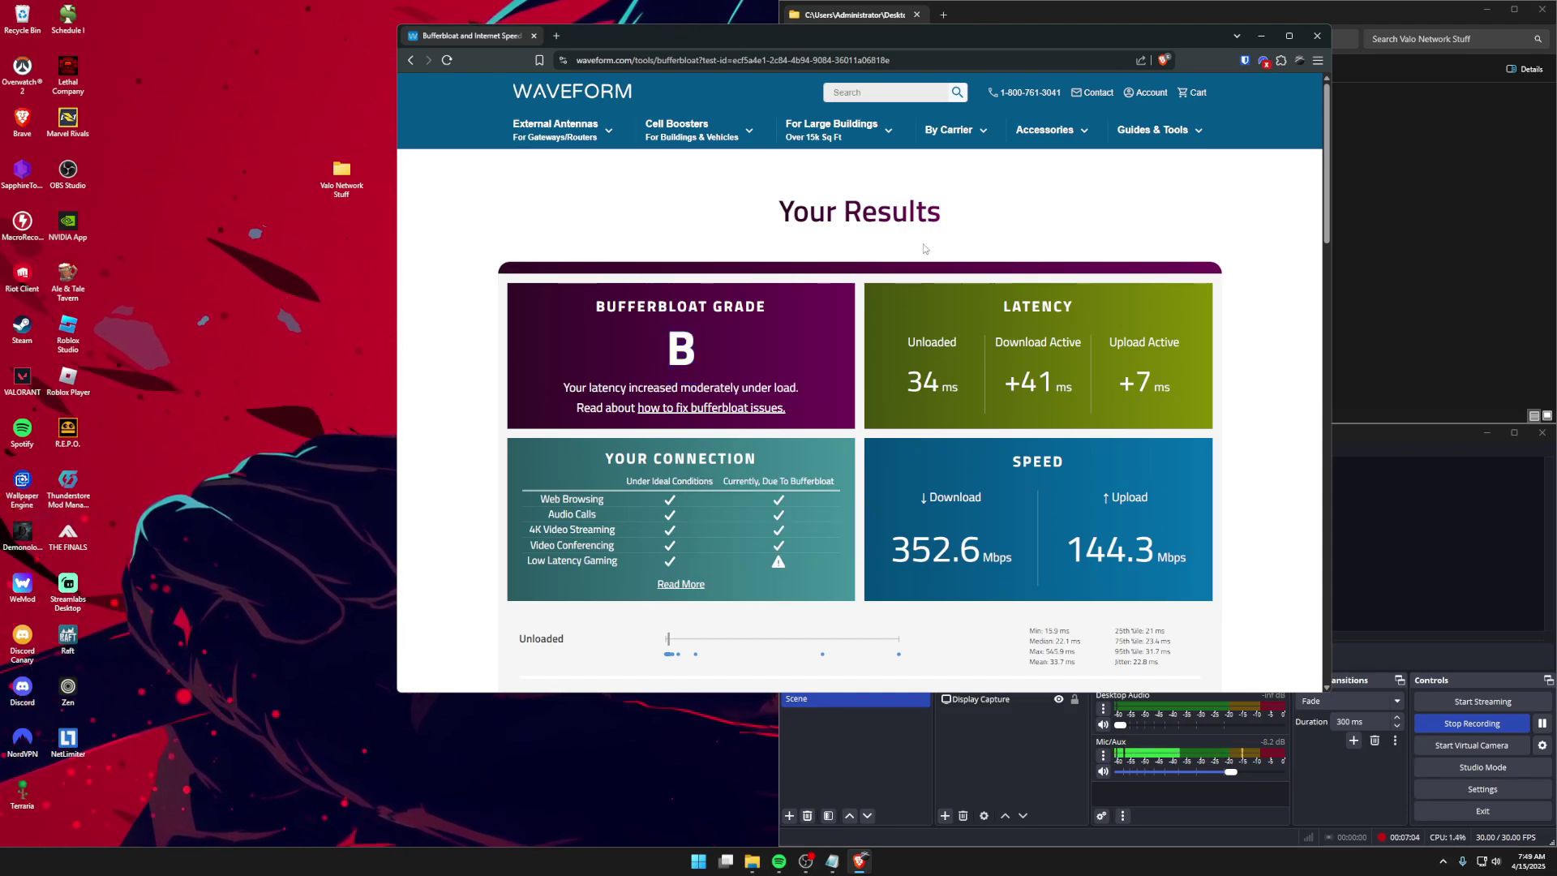
- Examine the unloaded, download-active and upload-active latency results, and minimize the browser window
left_click(882, 60)
left_click_drag(897, 44, 659, 53)
left_click_drag(480, 362, 424, 369)
left_click_drag(945, 393, 647, 369)
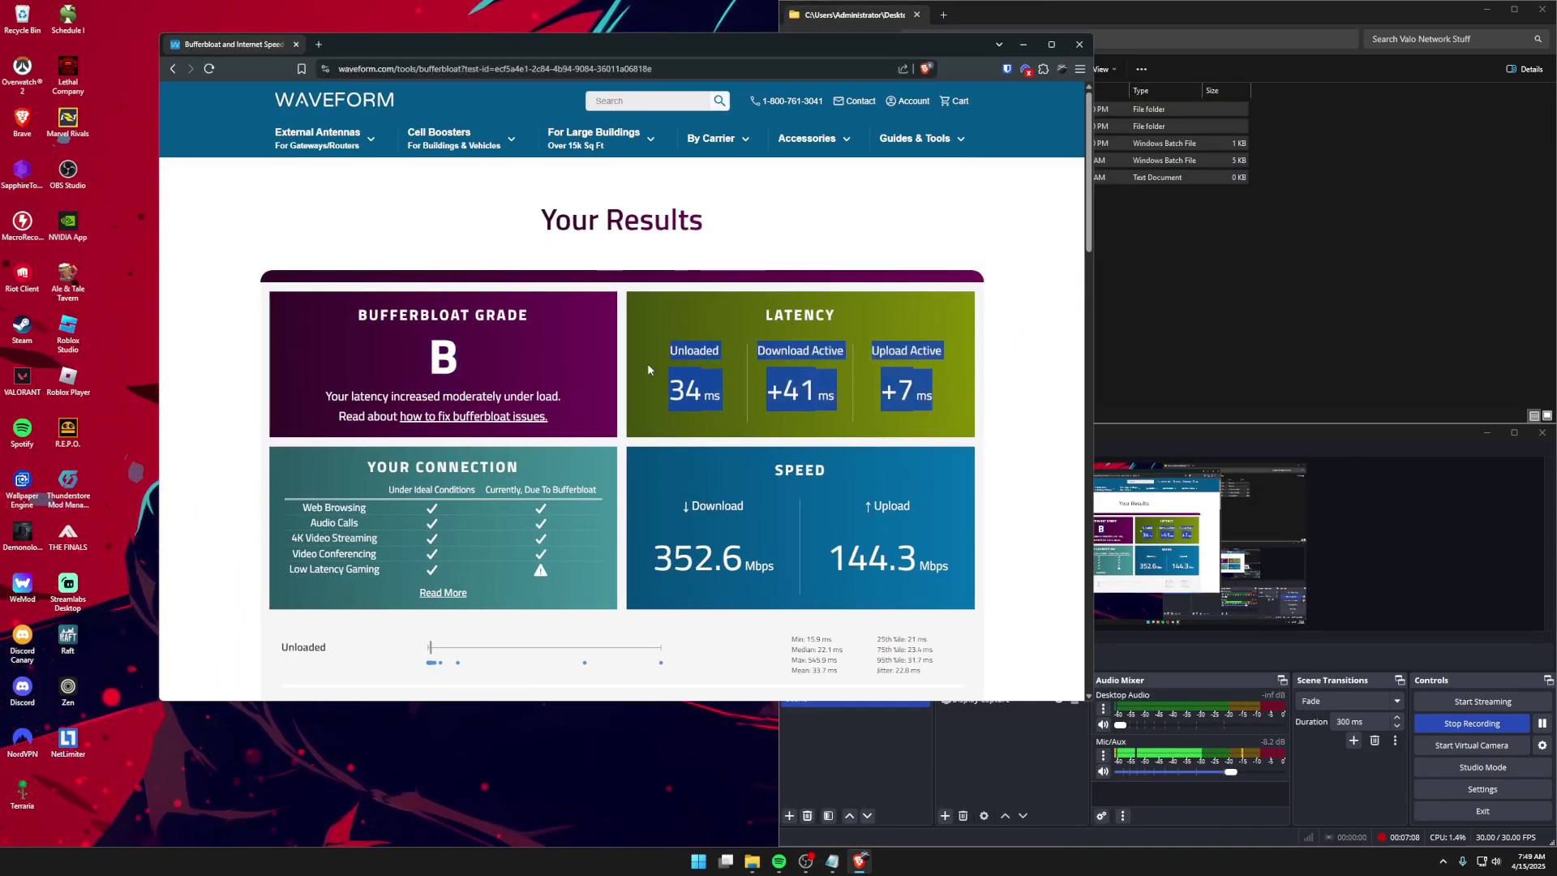
left_click(1431, 278)
left_click_drag(1107, 289, 999, 101)
left_click(574, 220)
left_click_drag(518, 45, 538, 138)
left_click(1045, 128)
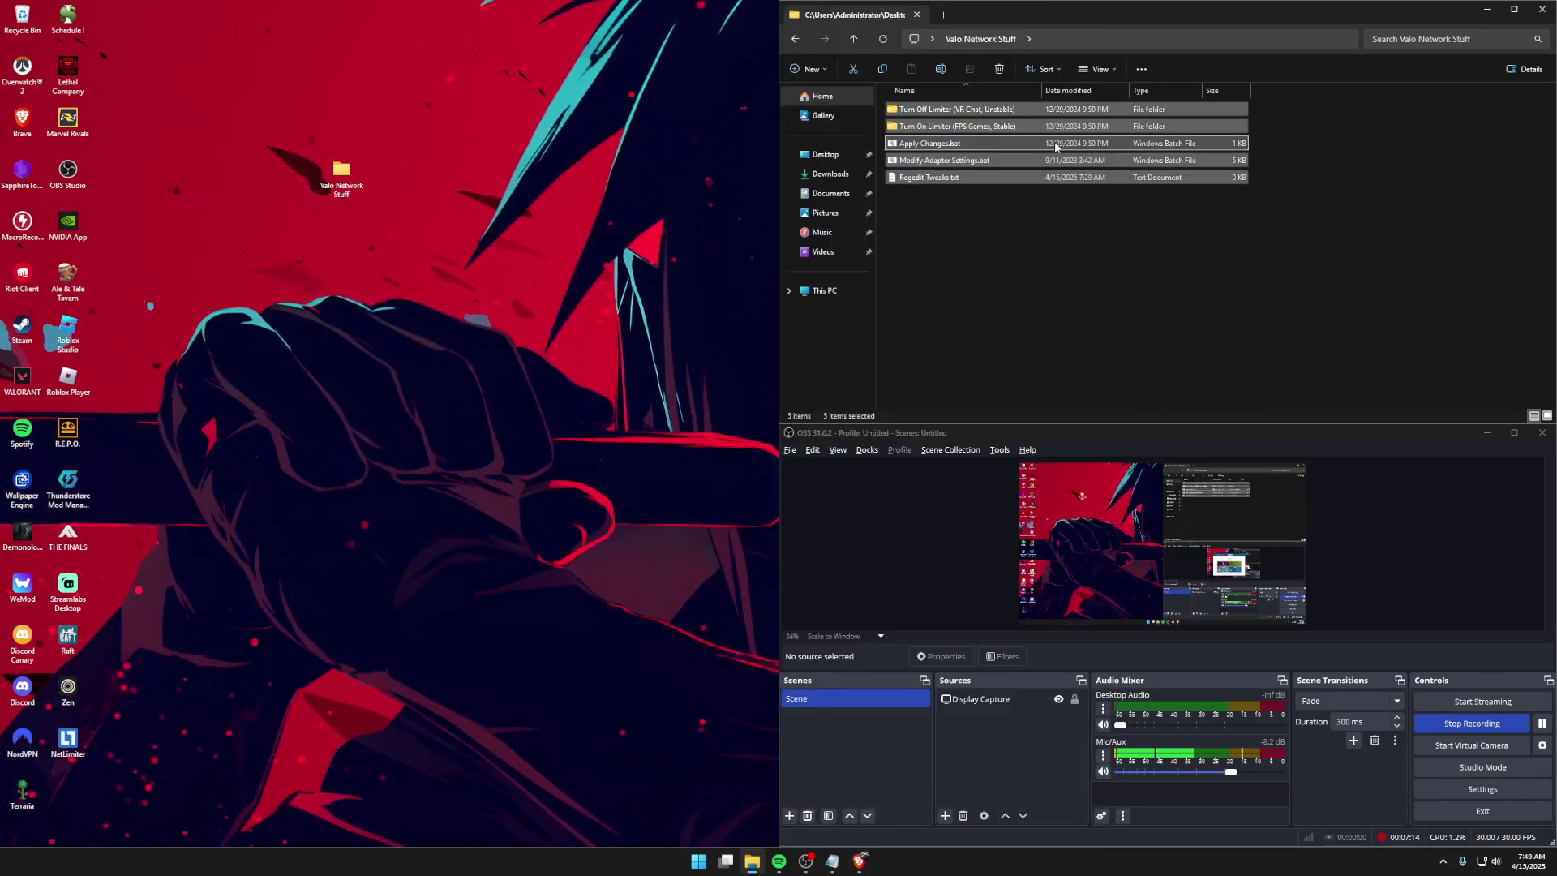
- Open Regedit Tweaks.txt from the Valo Network Stuff folder and select its Tcpip\Parameters\Interfaces registry path line
left_click(1028, 227)
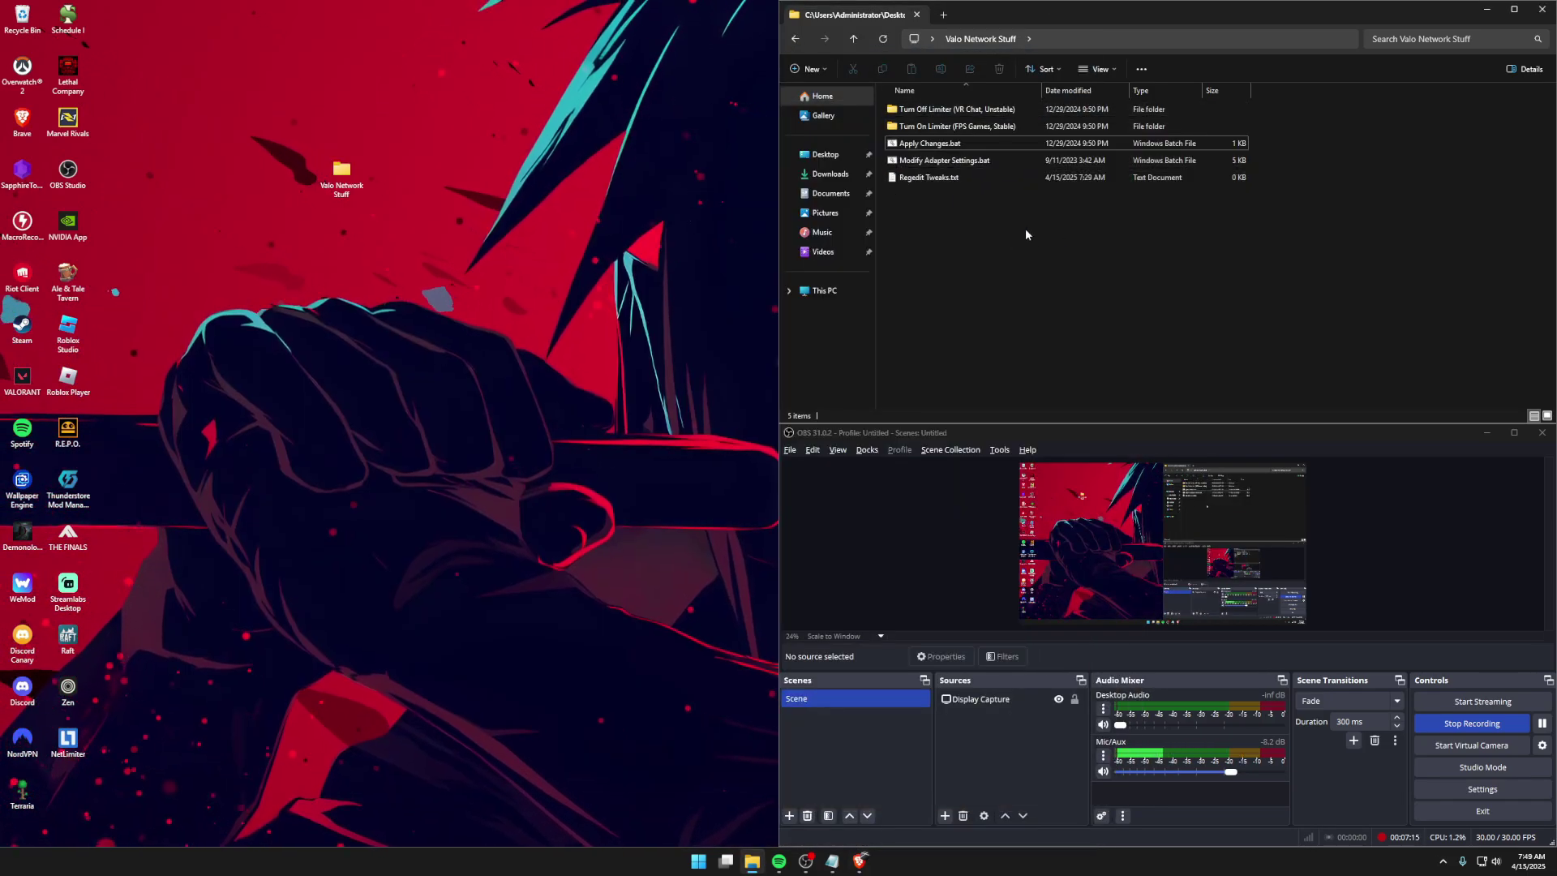
left_click(1494, 439)
left_click(1488, 434)
double_click(929, 176)
left_click_drag(264, 213, 697, 214)
left_click(900, 316)
key("ctrl+s")
left_click(1359, 323)
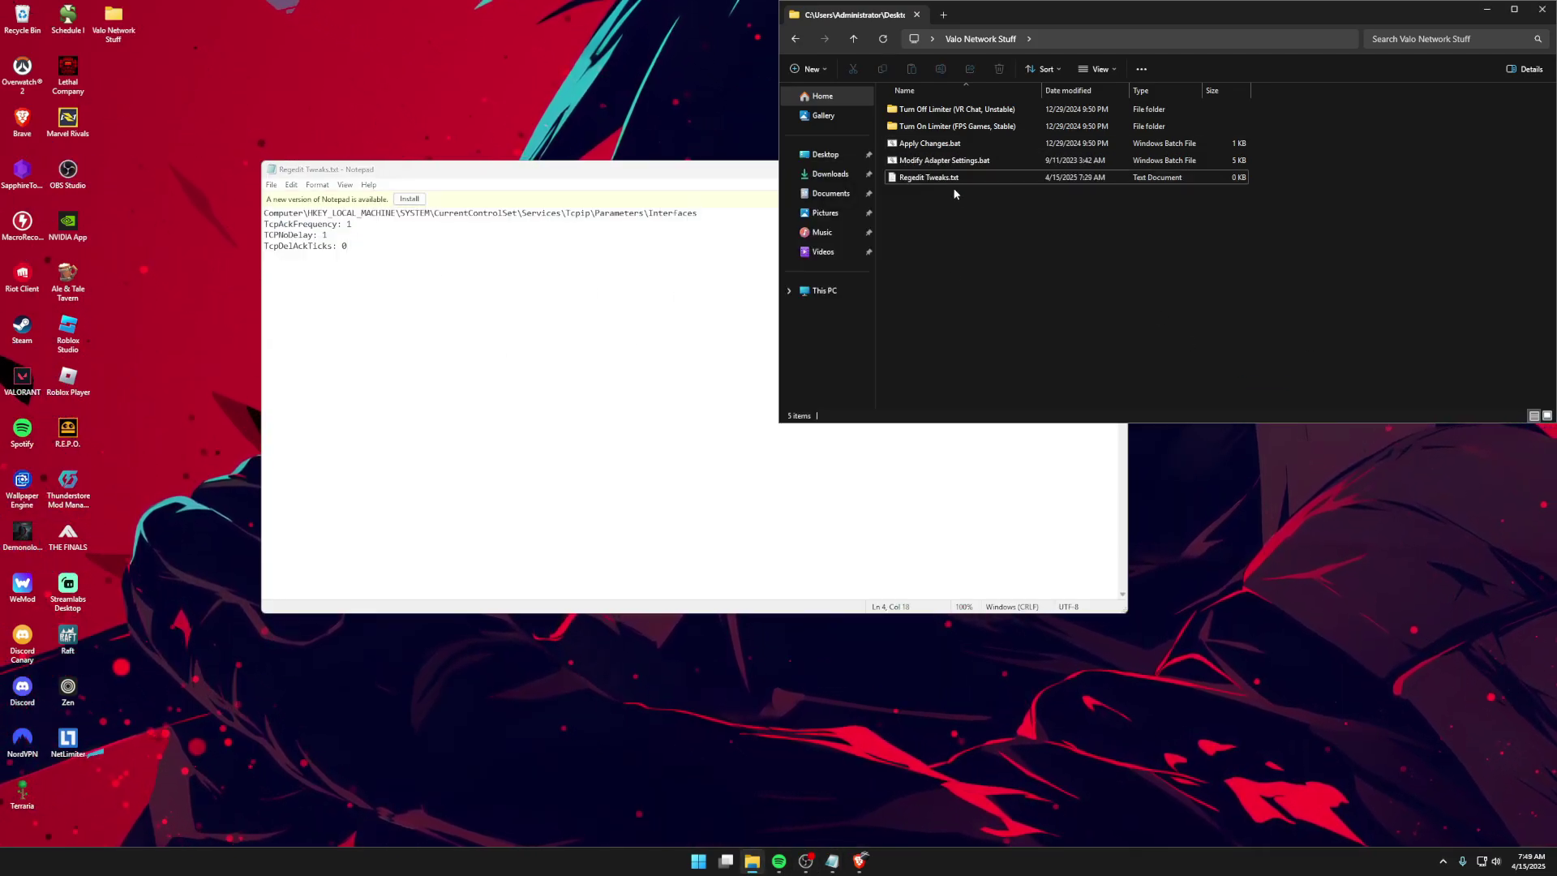
left_click(442, 254)
left_click_drag(730, 214, 264, 213)
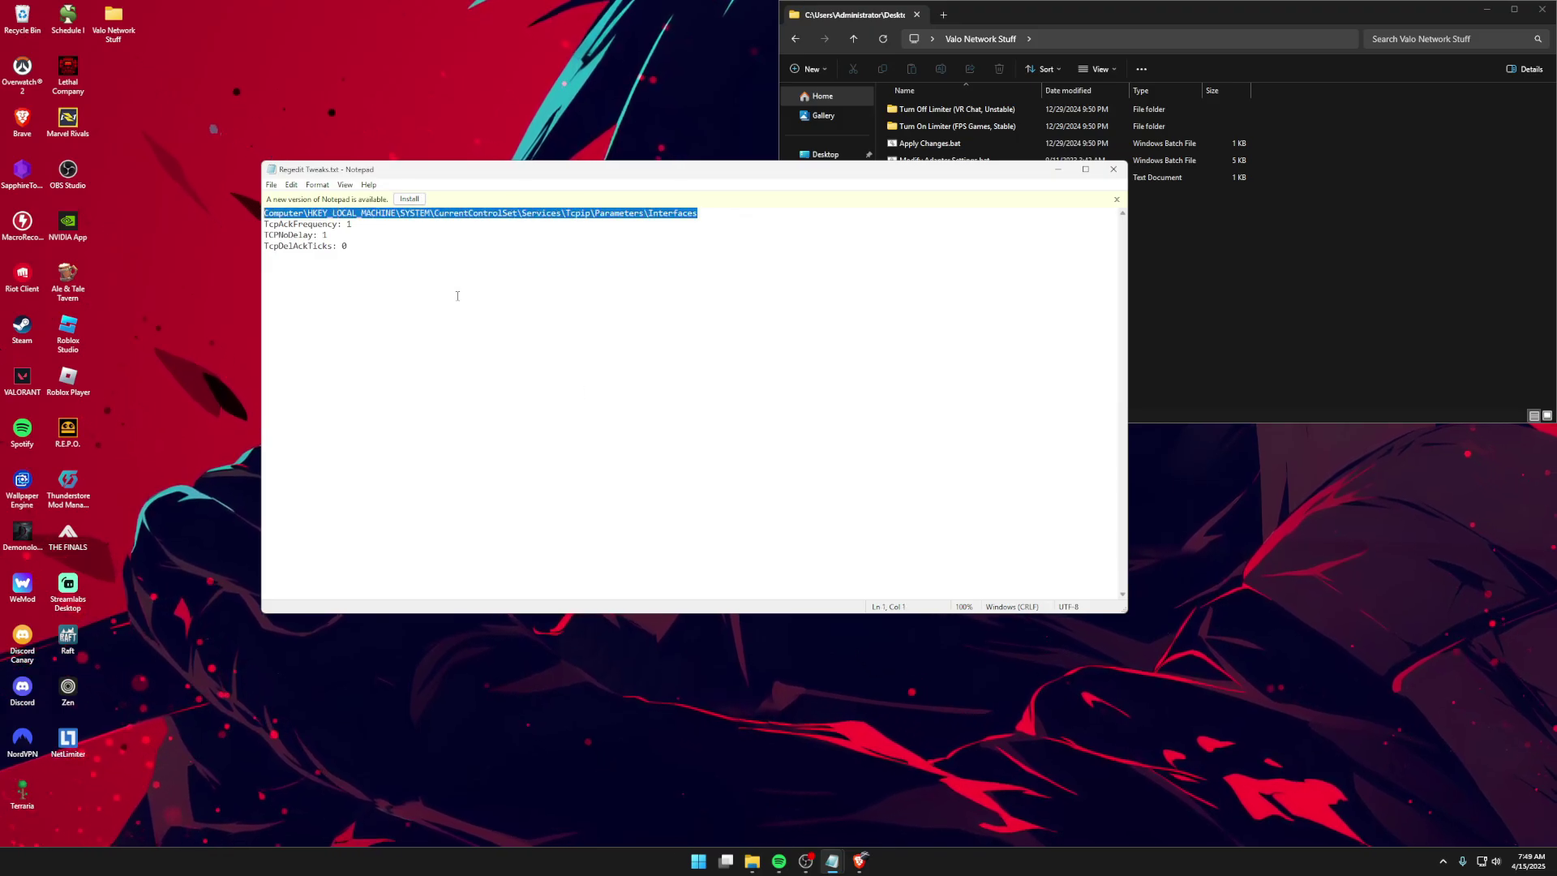
- Launch Registry Editor with the regedit command and move its window clear of the Notepad text
key("super+r")
type("regedit")
key("Return")
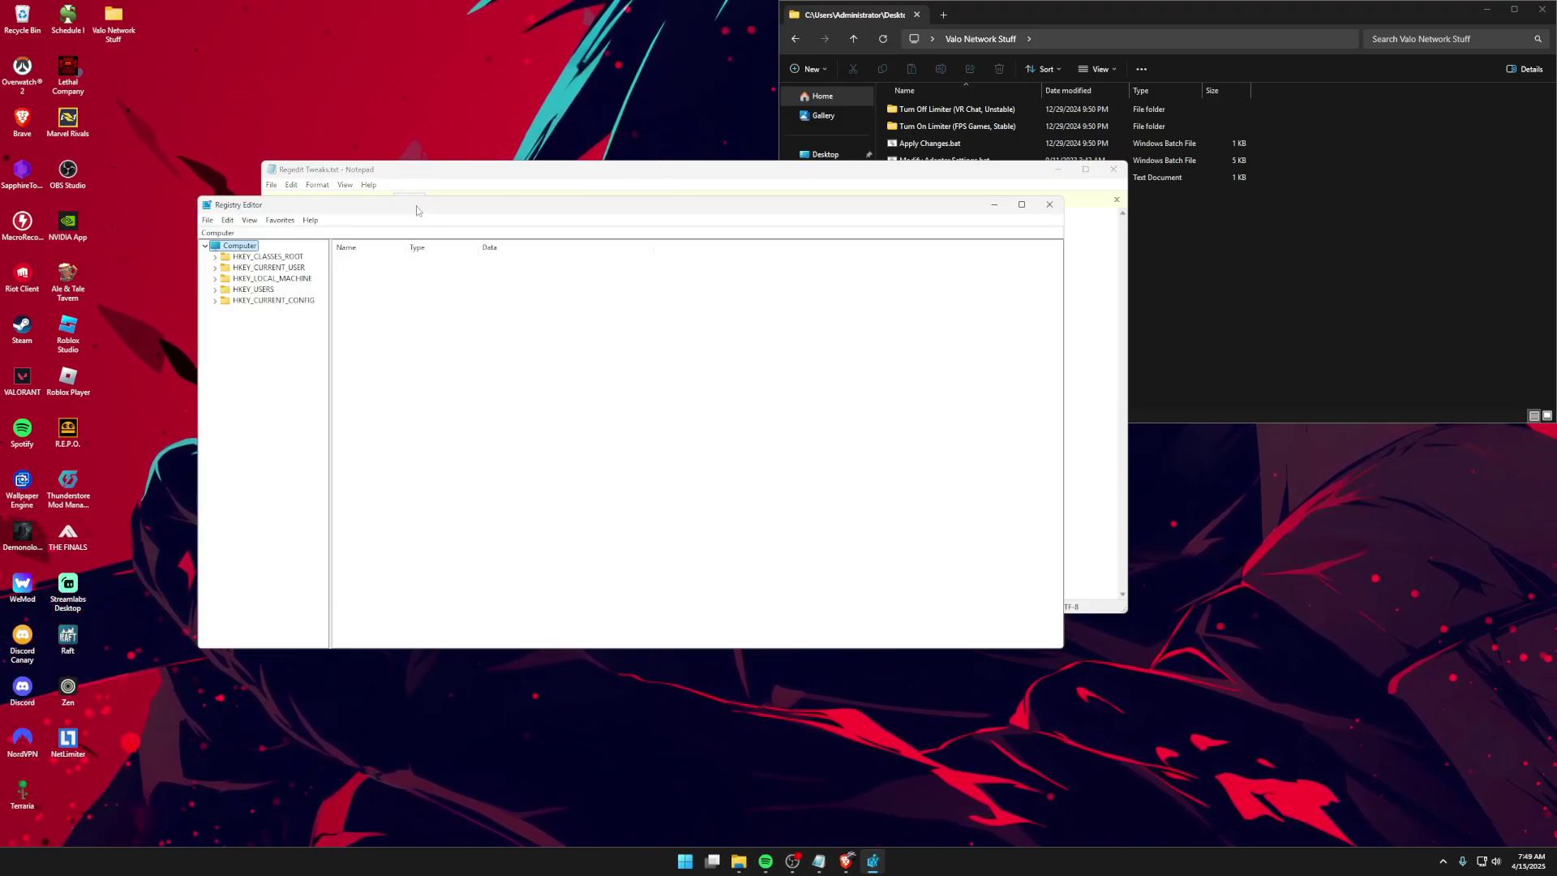
left_click_drag(403, 168, 651, 317)
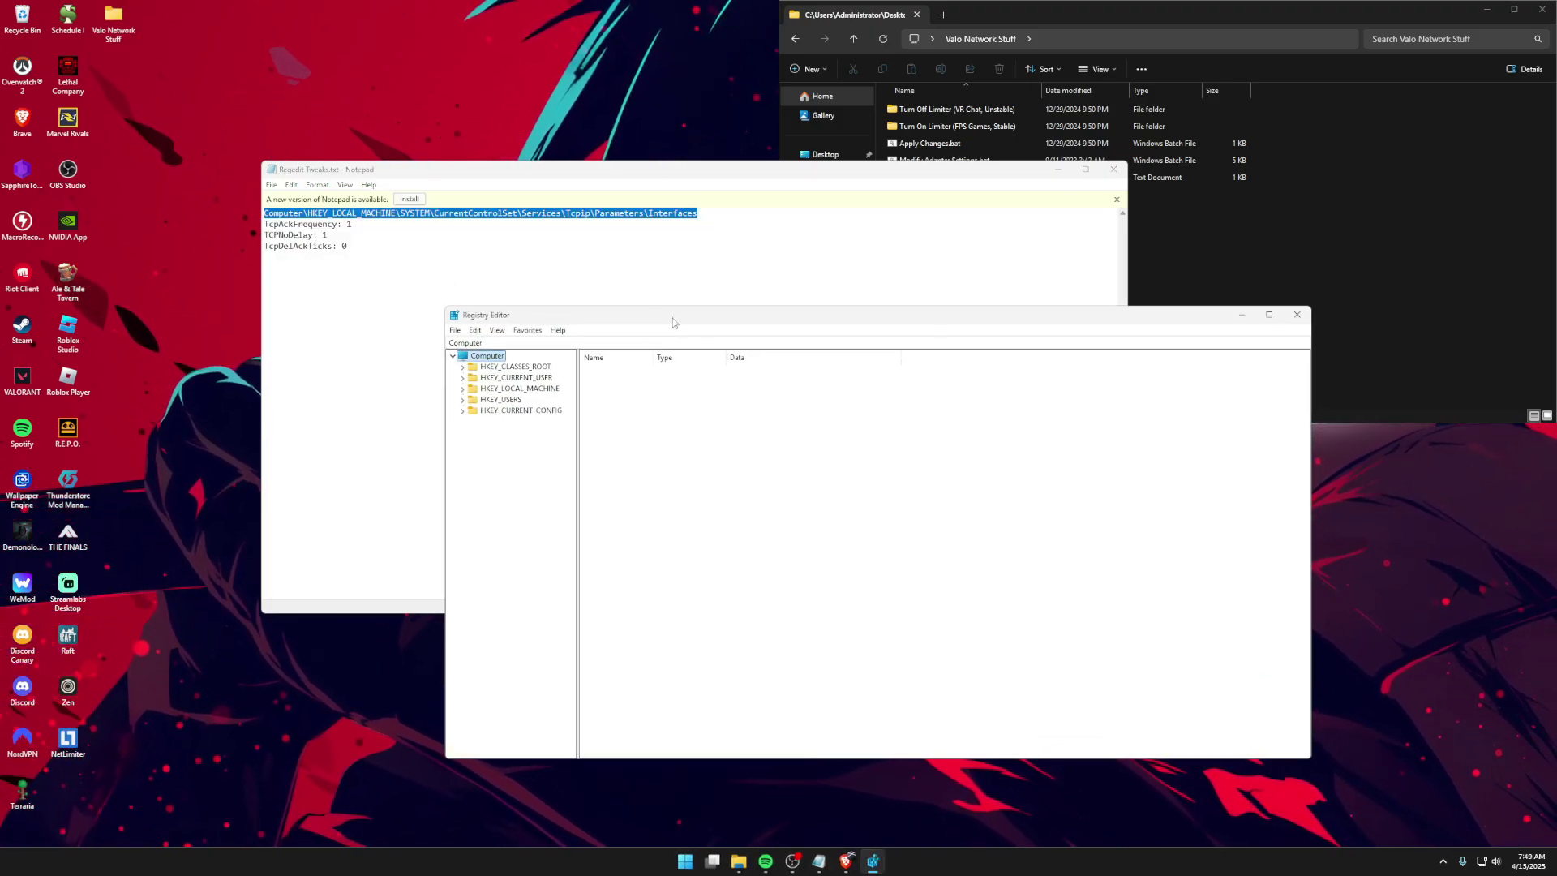
key("super")
type("regedit")
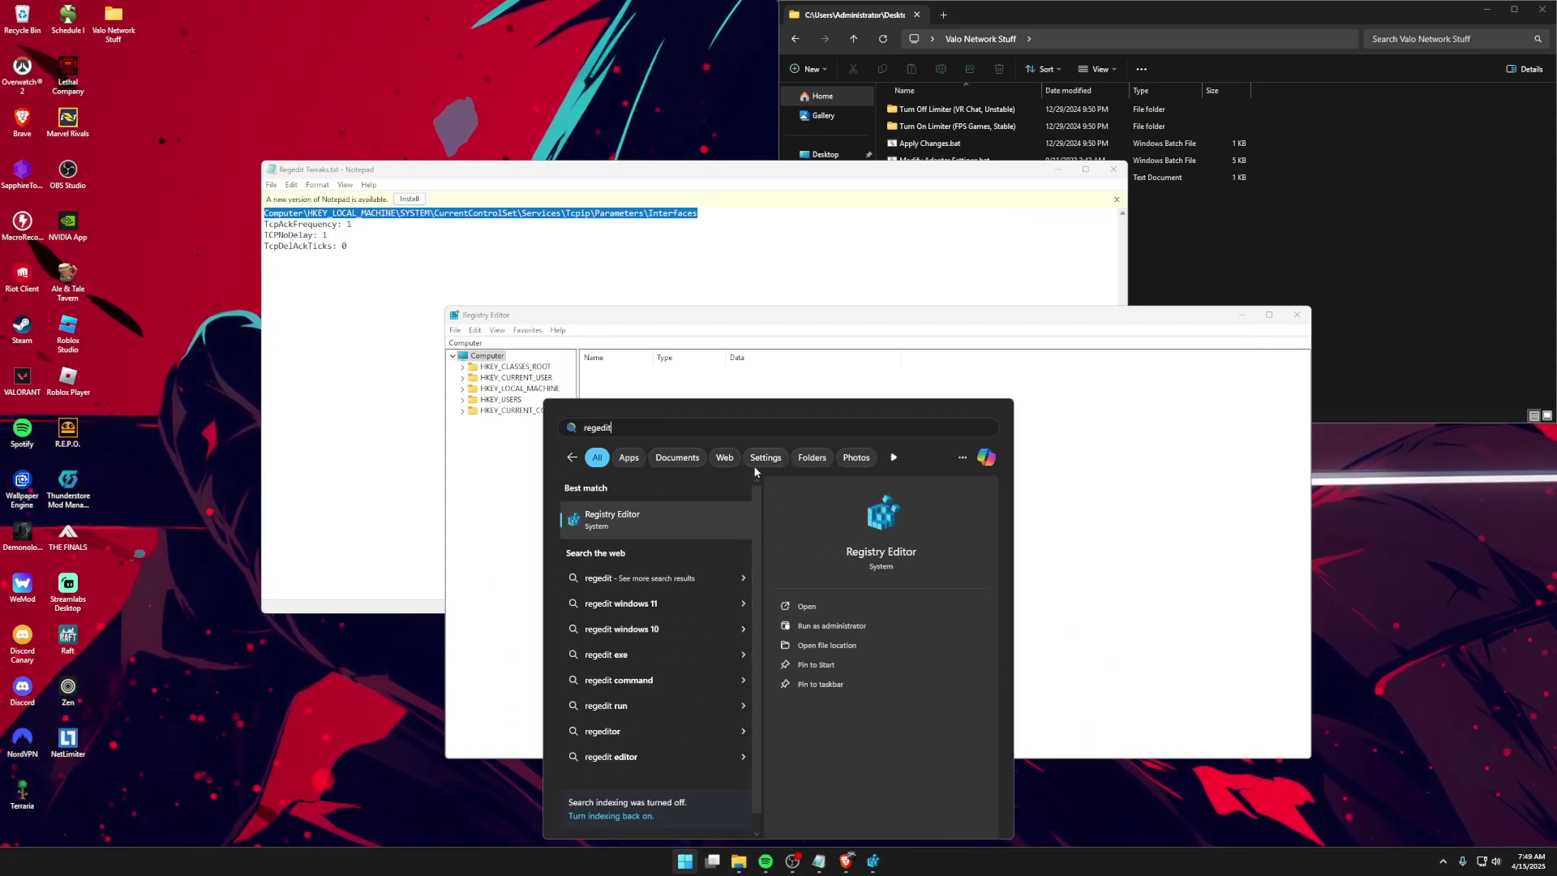
key("super+r")
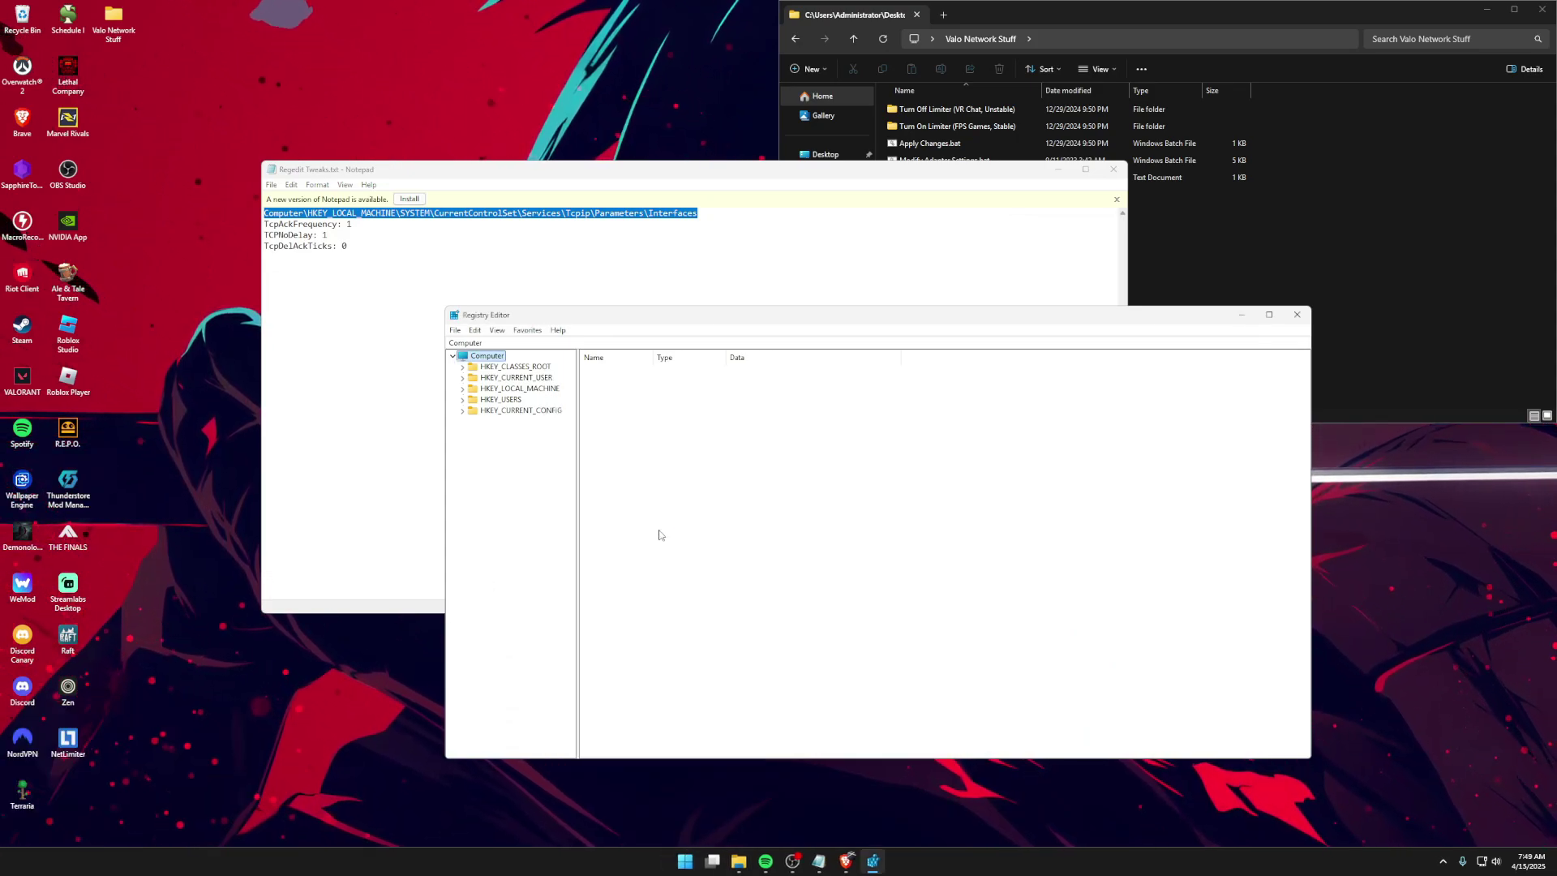
- Copy the Interfaces path from the Notepad file and go to that key in Registry Editor
right_click(458, 219)
right_click(456, 208)
left_click(480, 250)
key("alt+Tab")
left_click(636, 343)
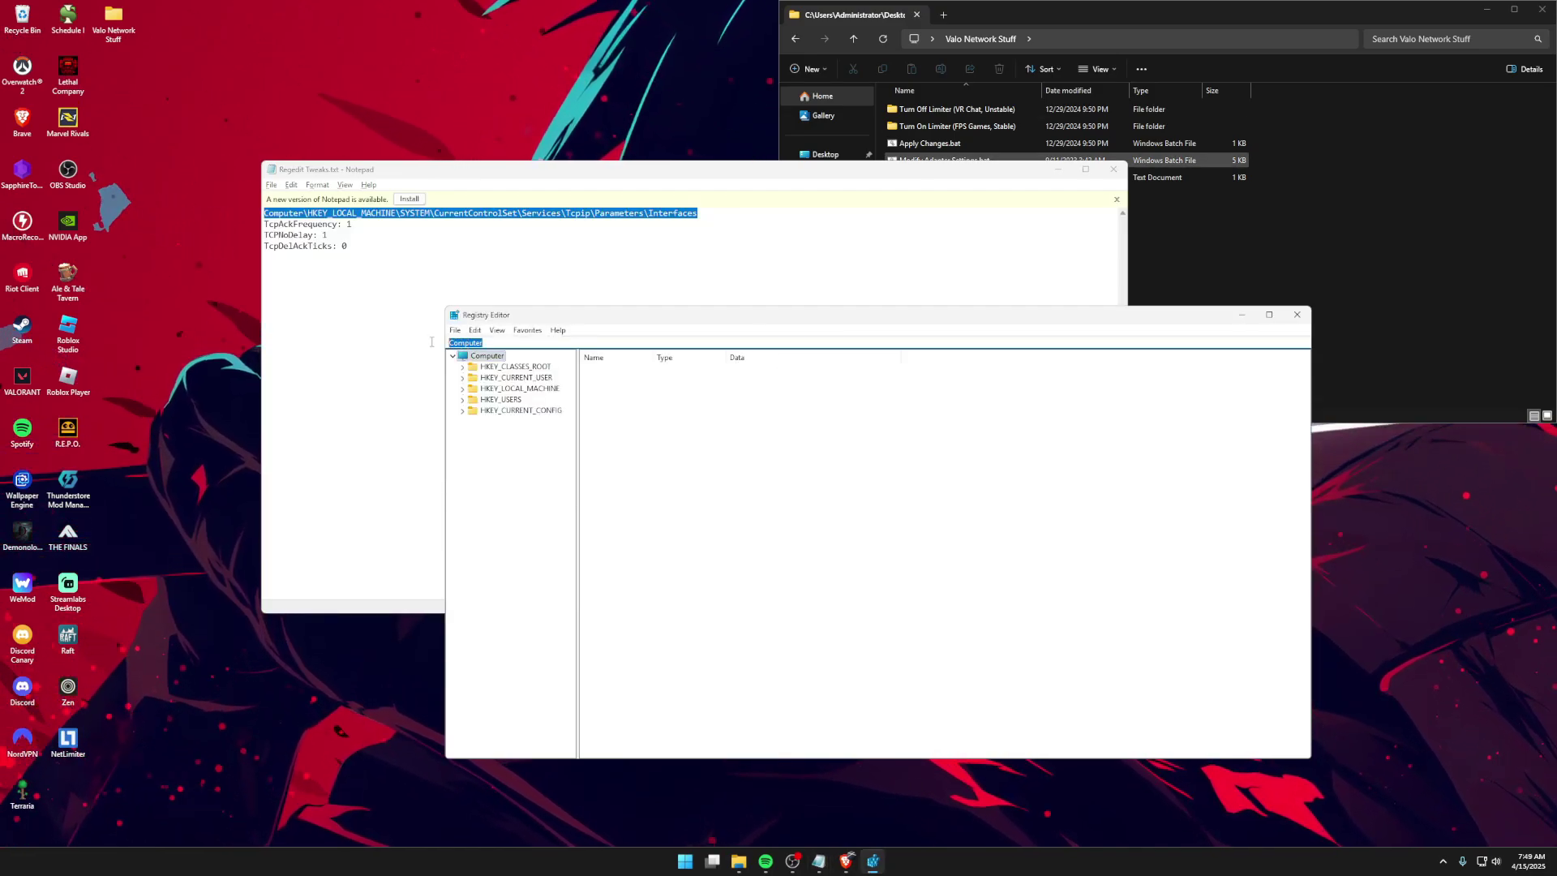
key("ctrl+v")
key("Return")
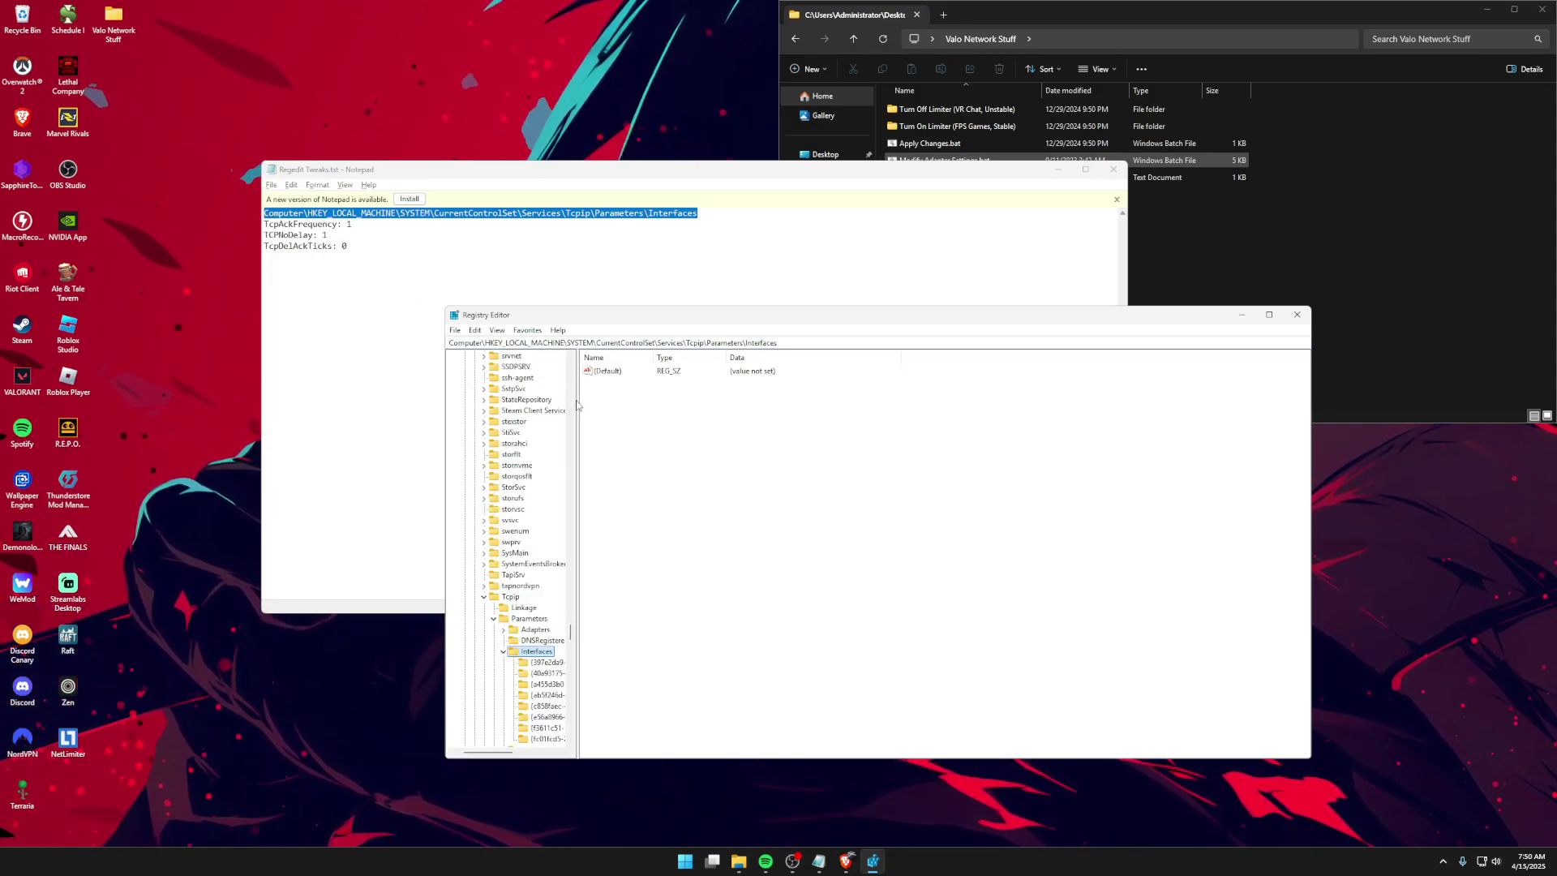
- Widen the registry key tree until the full names of the subkeys under Interfaces can be read
left_click_drag(577, 402, 682, 405)
scroll(579, 491, "down", 6)
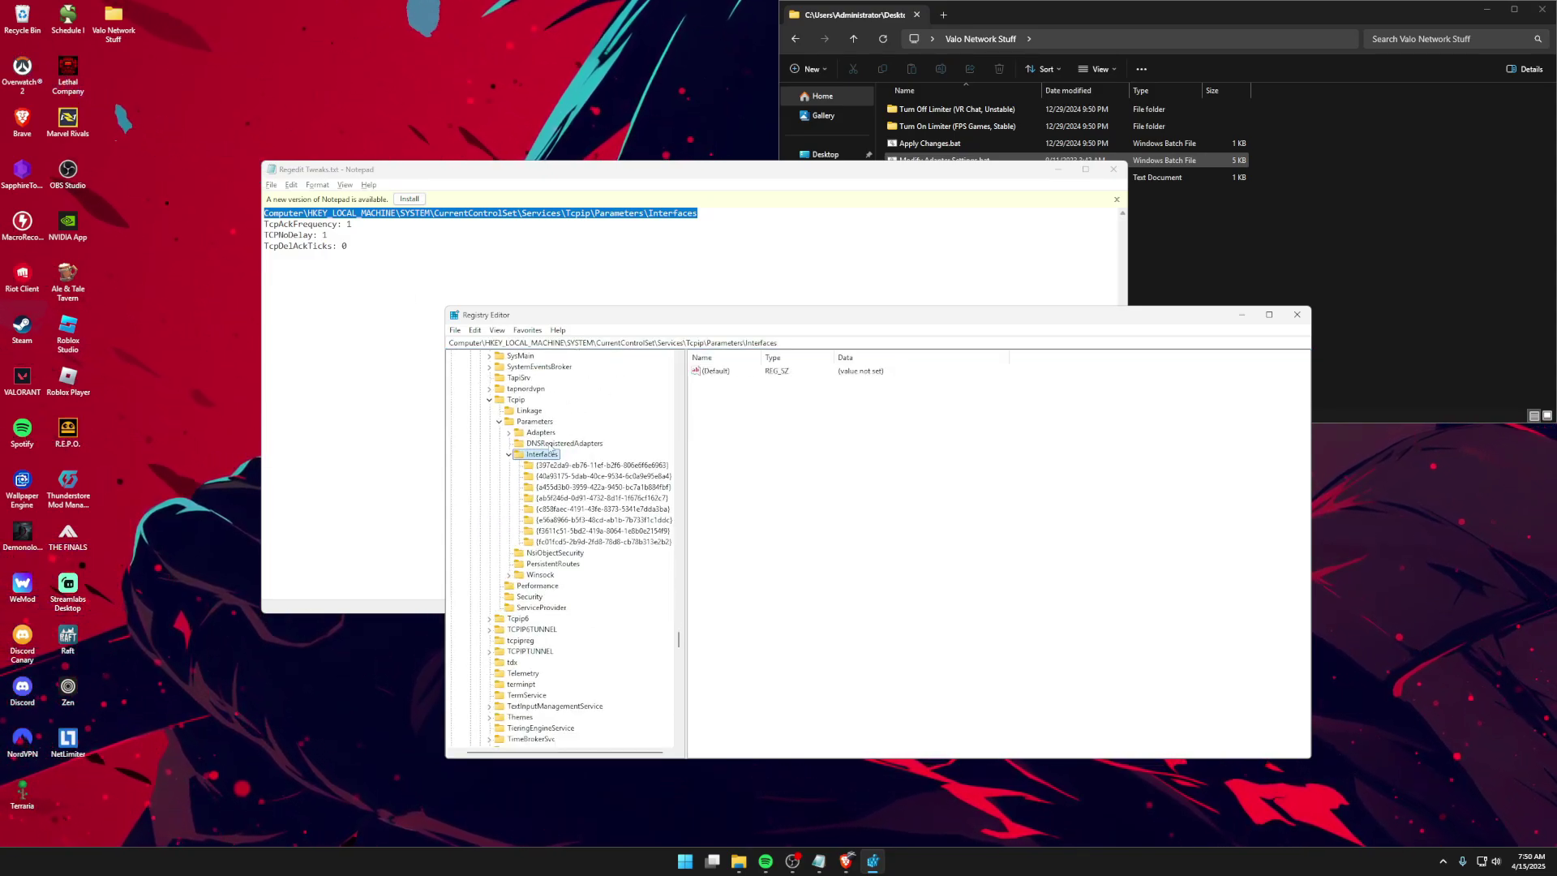
left_click_drag(686, 459, 722, 462)
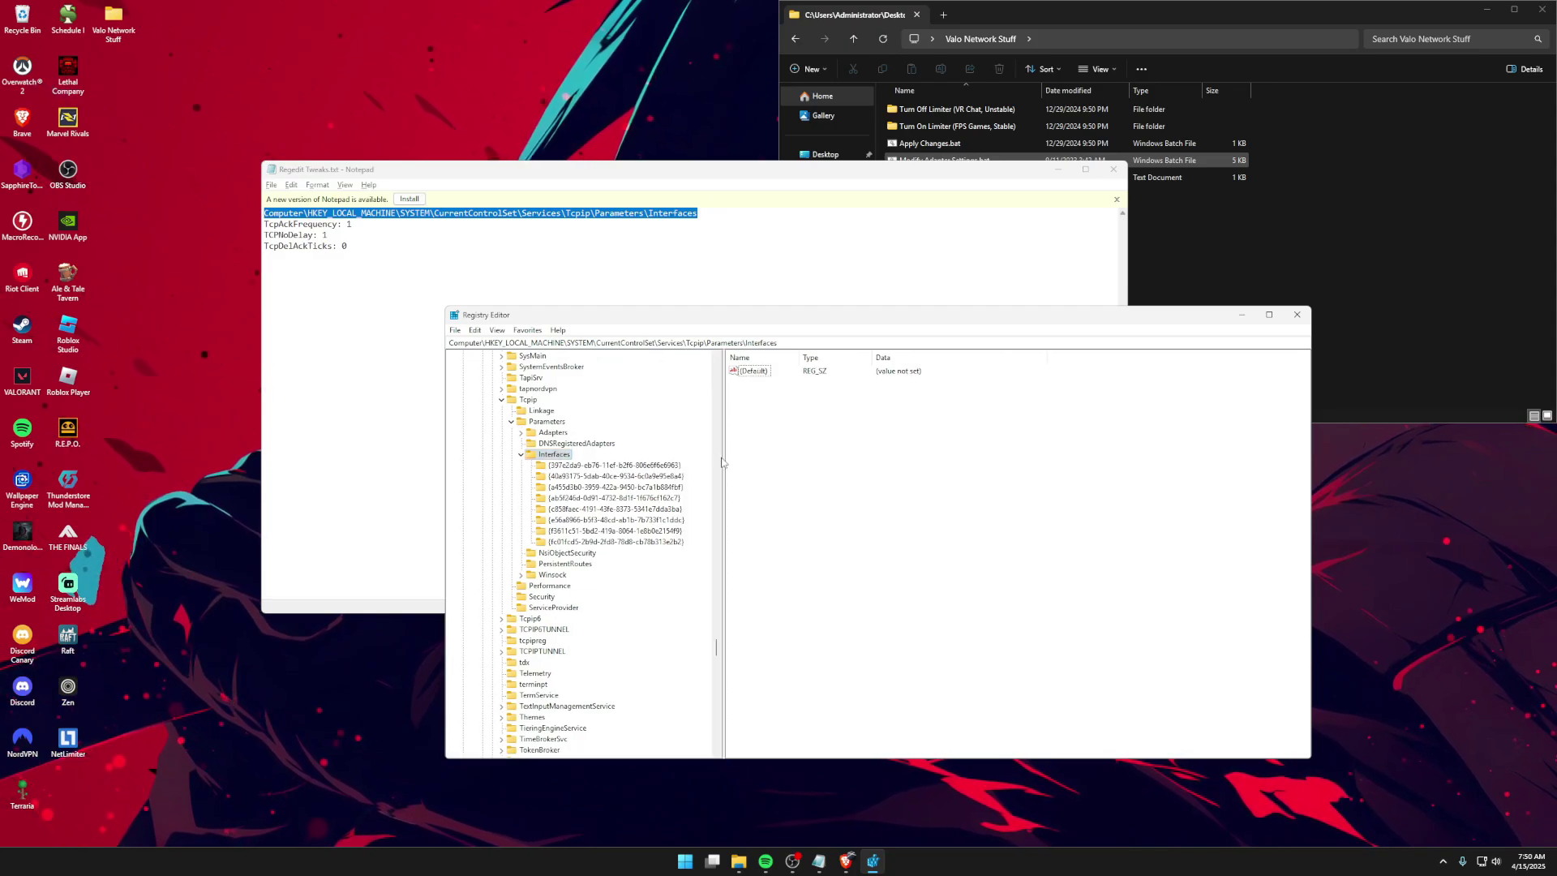
scroll(568, 478, "down", 1)
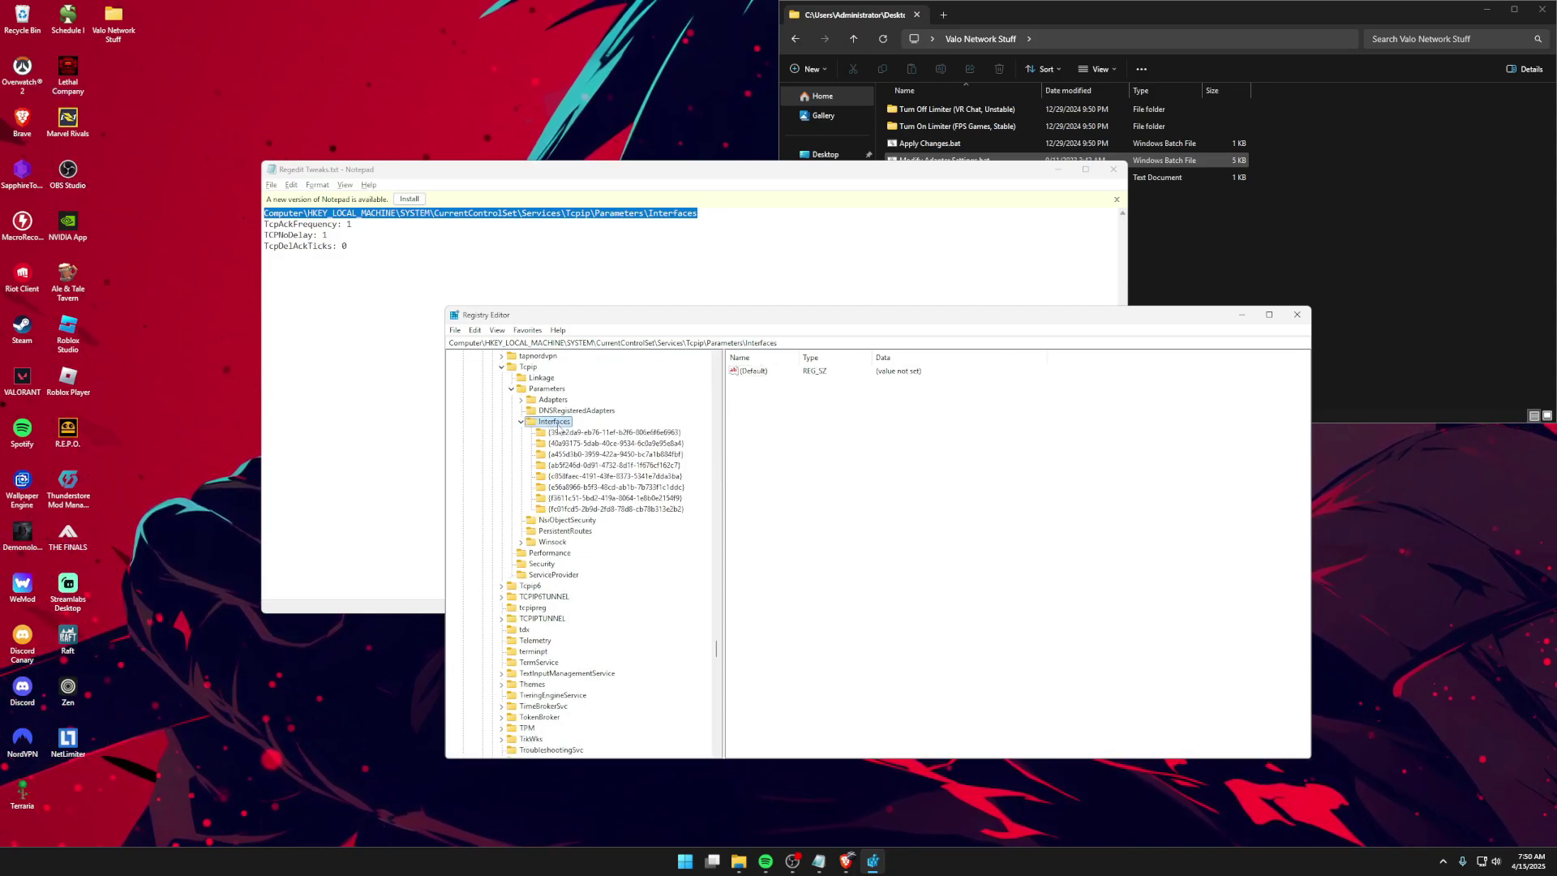
- Compare the subkeys under Interfaces and open the second one, which holds the full set of DHCP address values
left_click(564, 509)
left_click(568, 498)
left_click(569, 477)
left_click(560, 422)
left_click(560, 433)
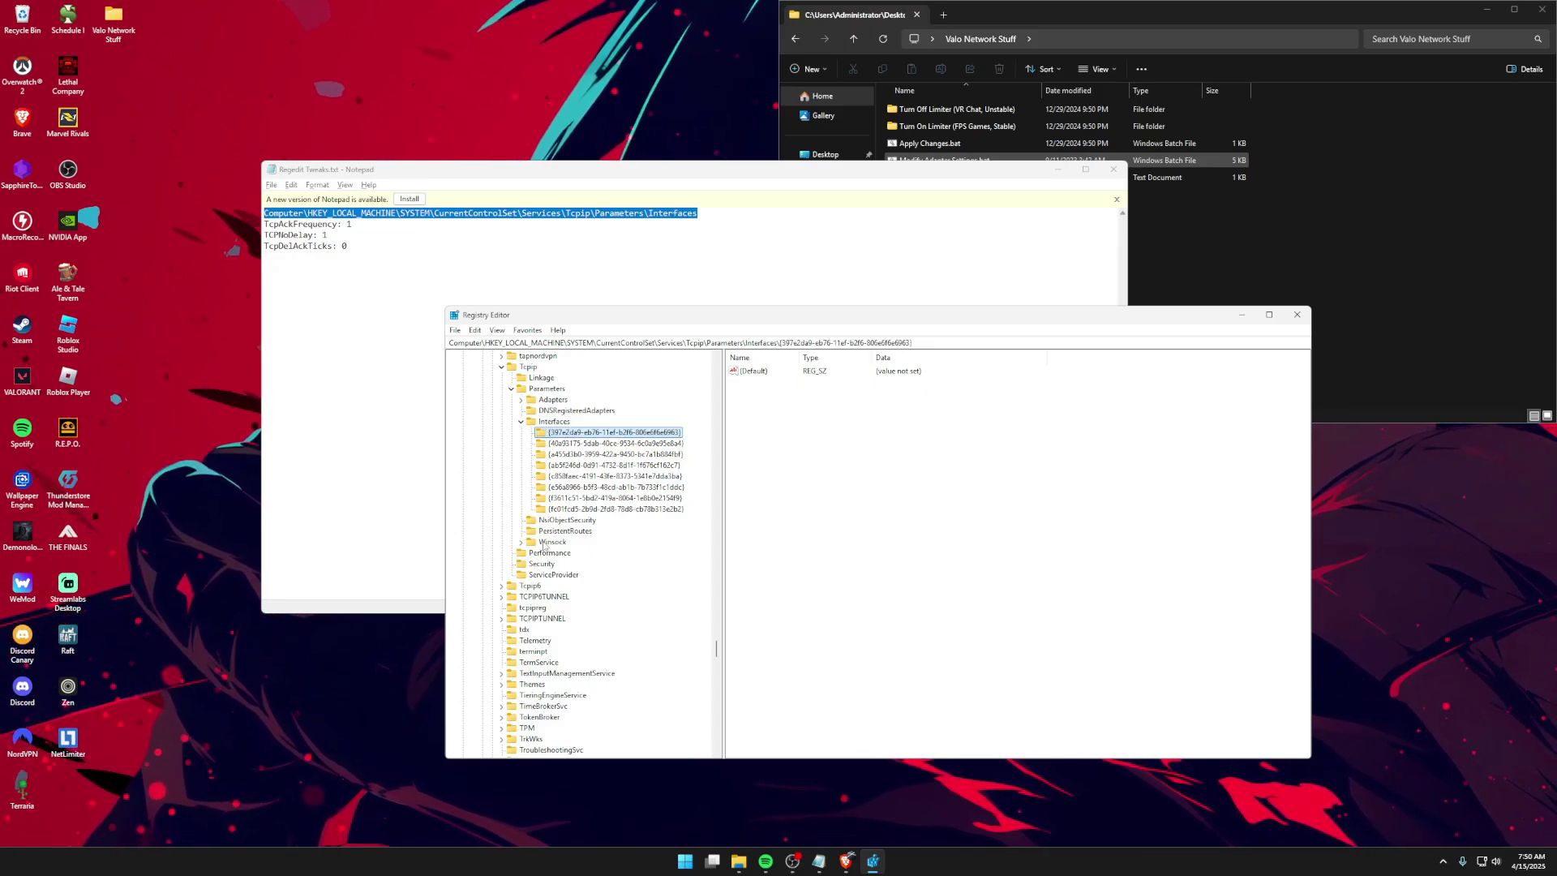
left_click(584, 455)
left_click(585, 476)
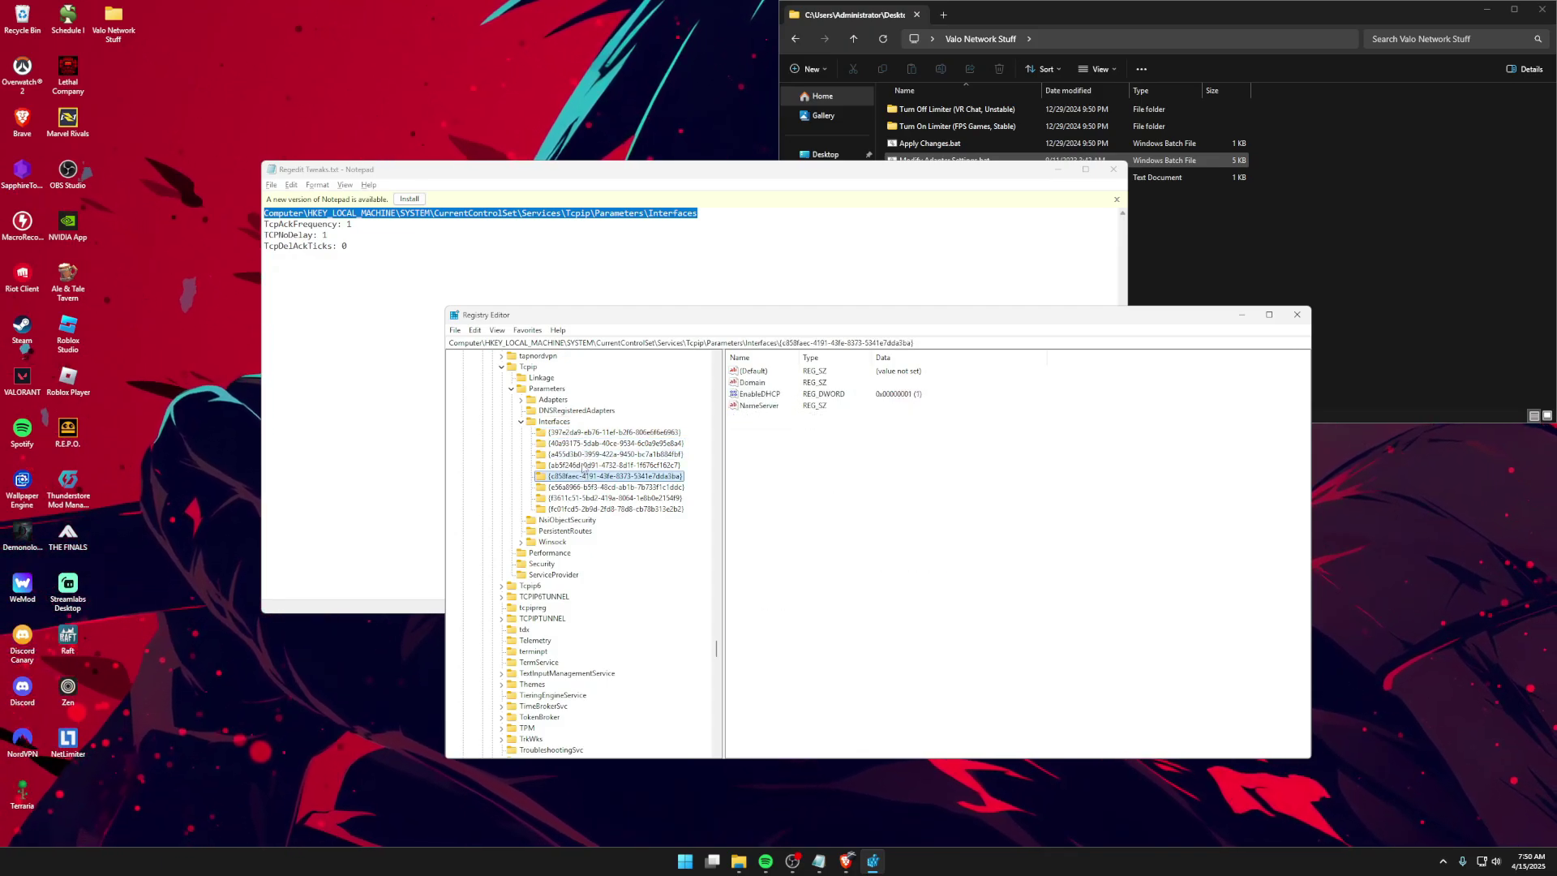
left_click(577, 433)
left_click(561, 422)
left_click(582, 444)
left_click(584, 465)
left_click(585, 488)
left_click(586, 499)
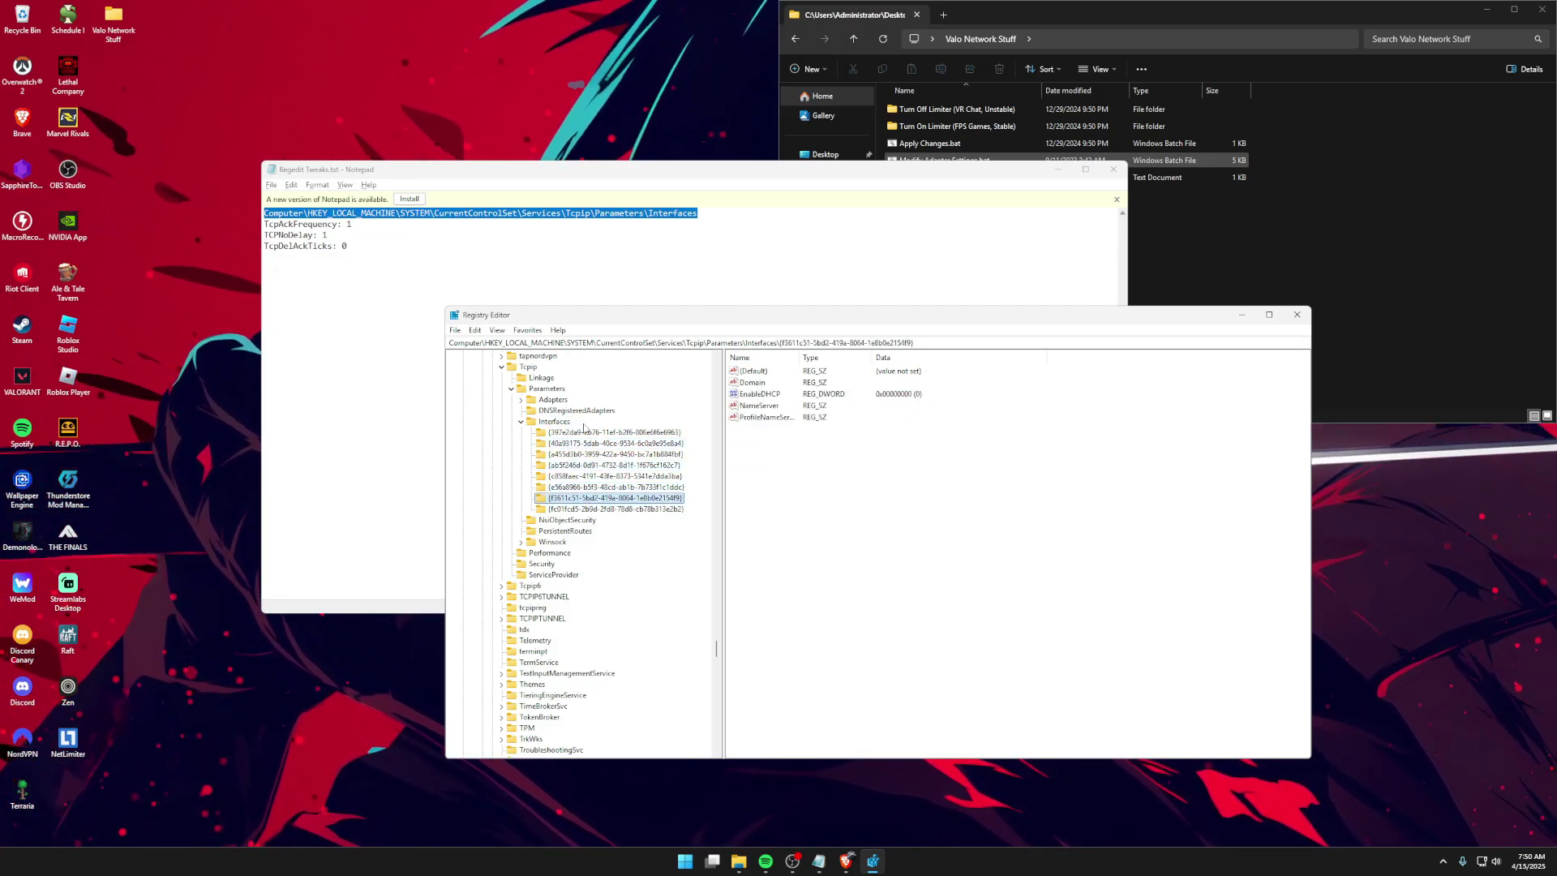
left_click(582, 433)
left_click(590, 455)
left_click(592, 466)
left_click(597, 499)
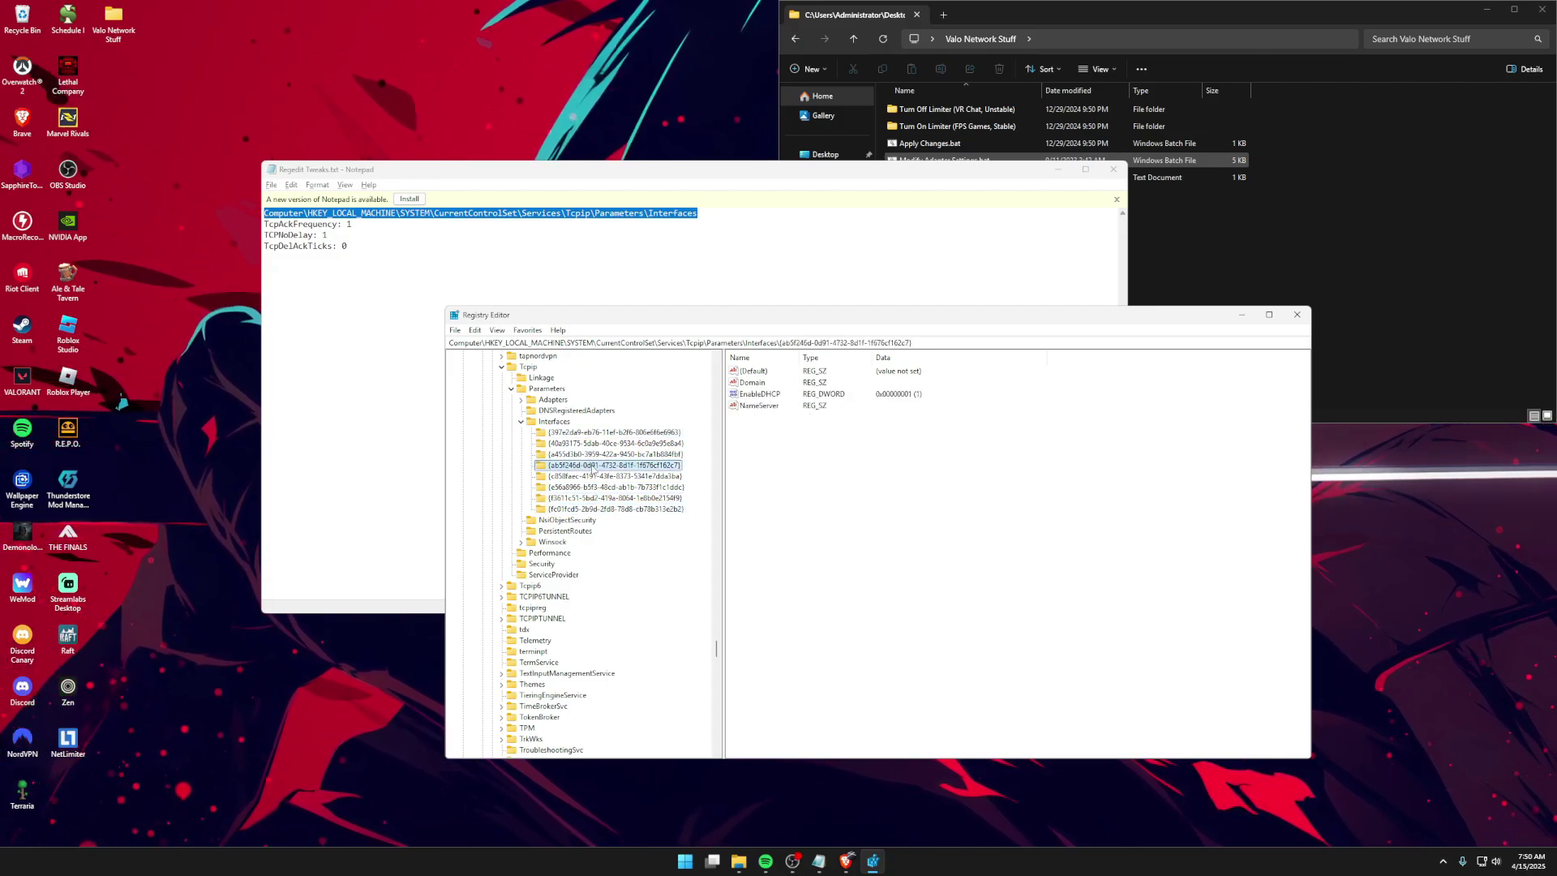
left_click(593, 445)
left_click(595, 434)
left_click(597, 454)
left_click(598, 465)
left_click(599, 476)
left_click(600, 486)
left_click(601, 498)
left_click(605, 446)
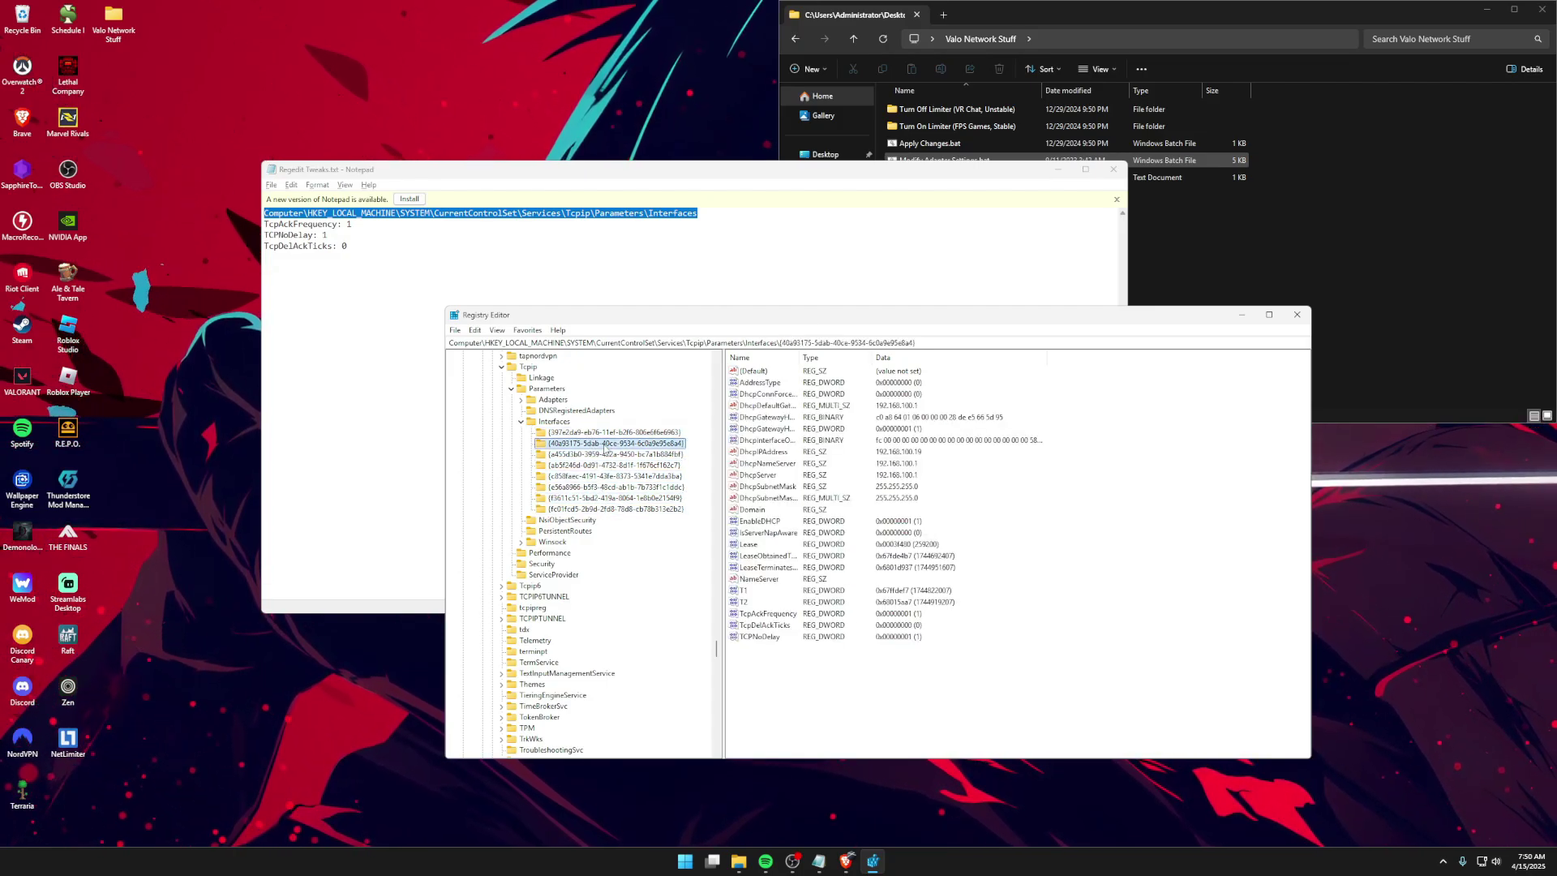
- Examine the interface's values, including DhcpServer and DhcpIPAddress, and widen the Name column to show their full names
left_click_drag(849, 687, 729, 368)
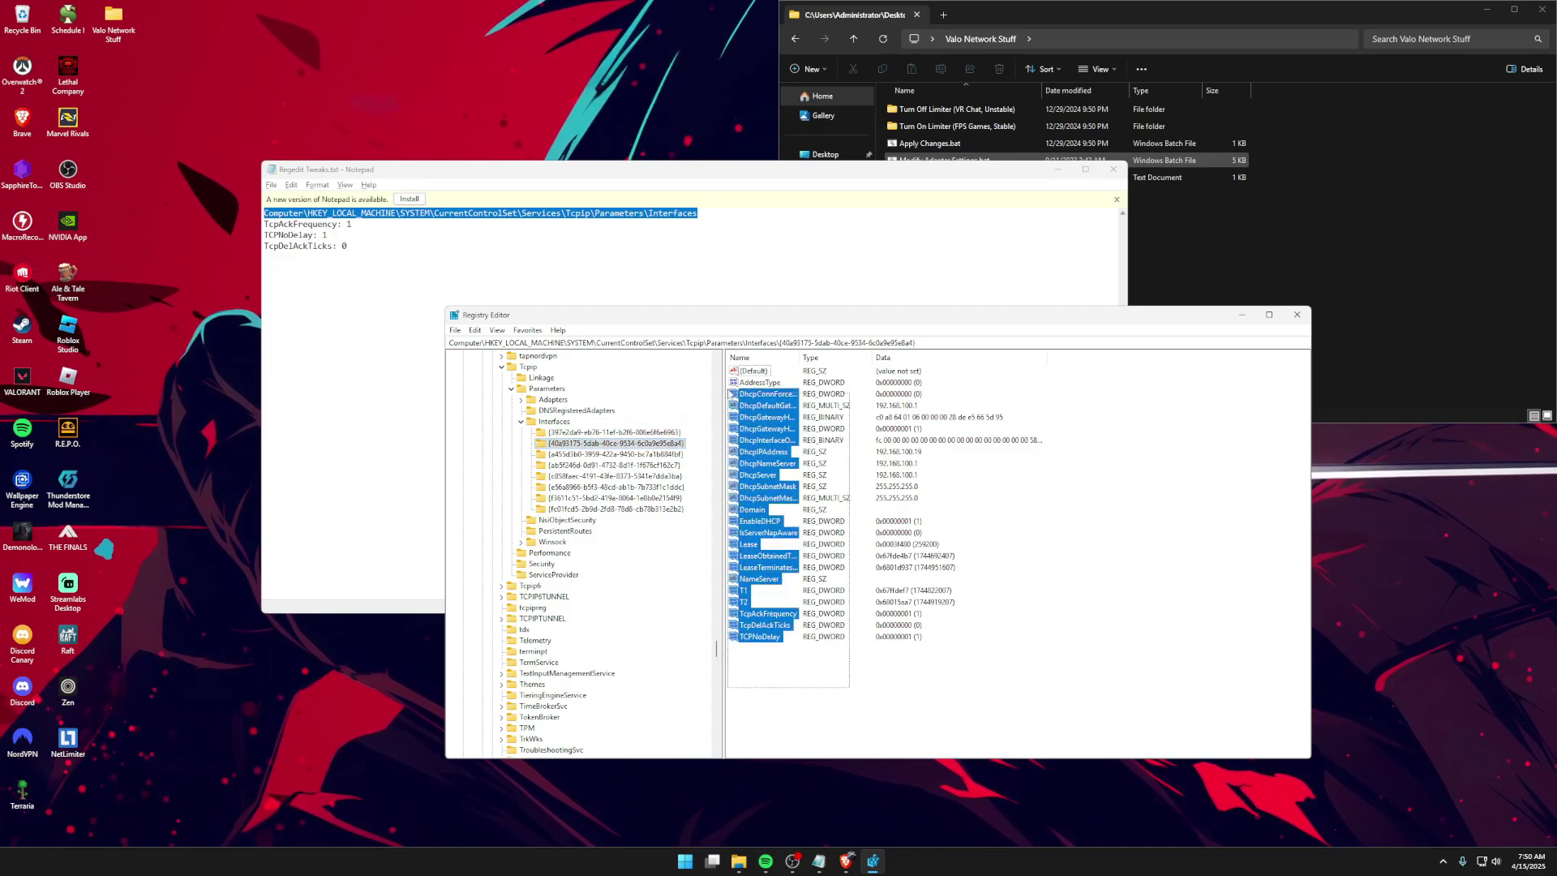
left_click(755, 476)
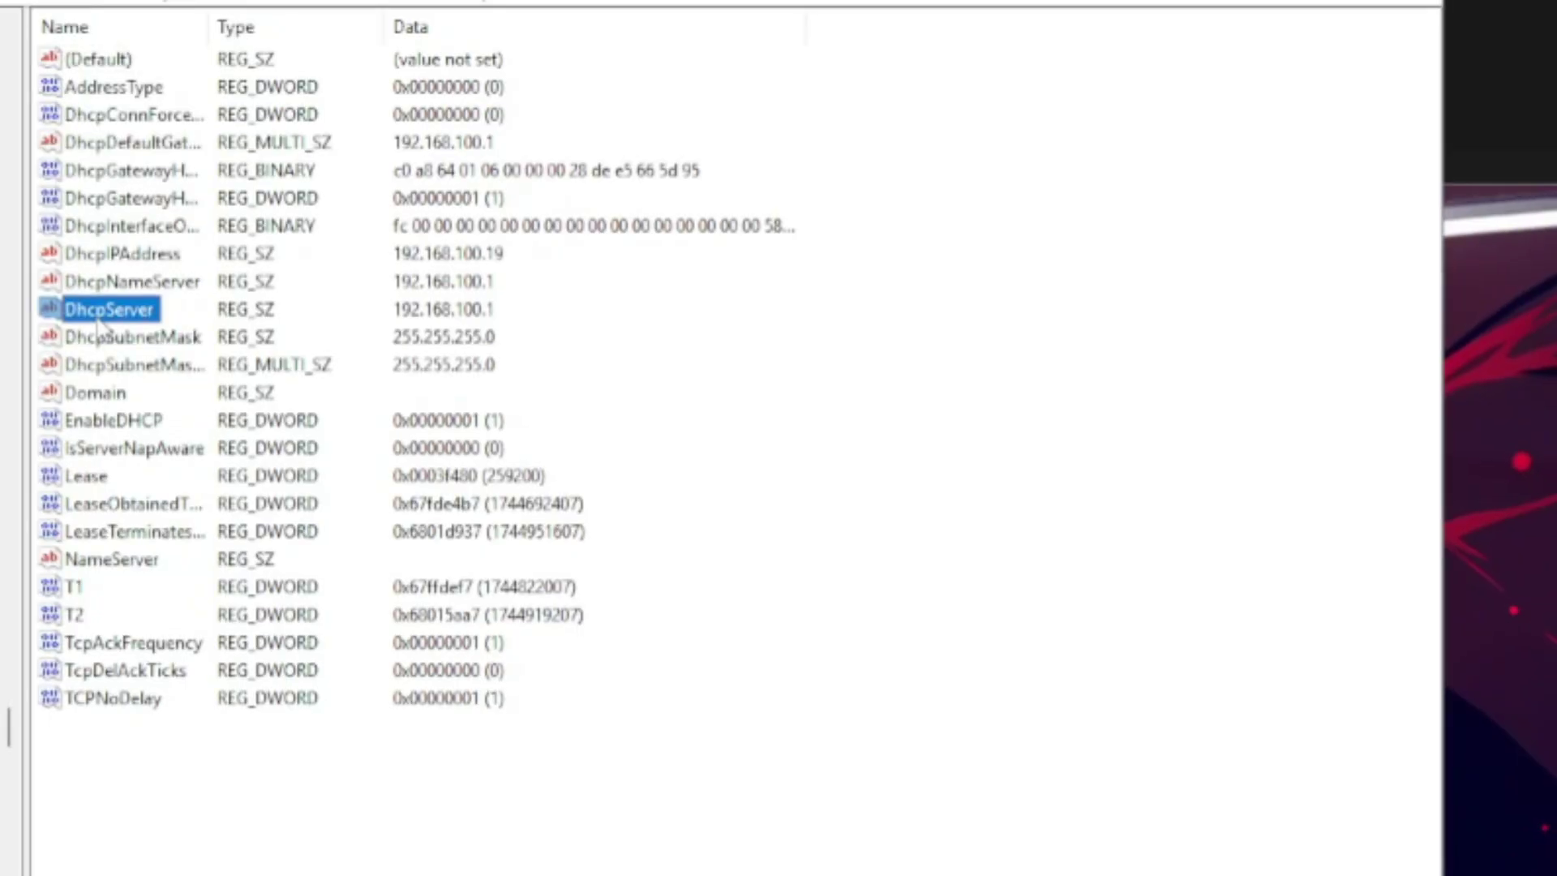
left_click(116, 256)
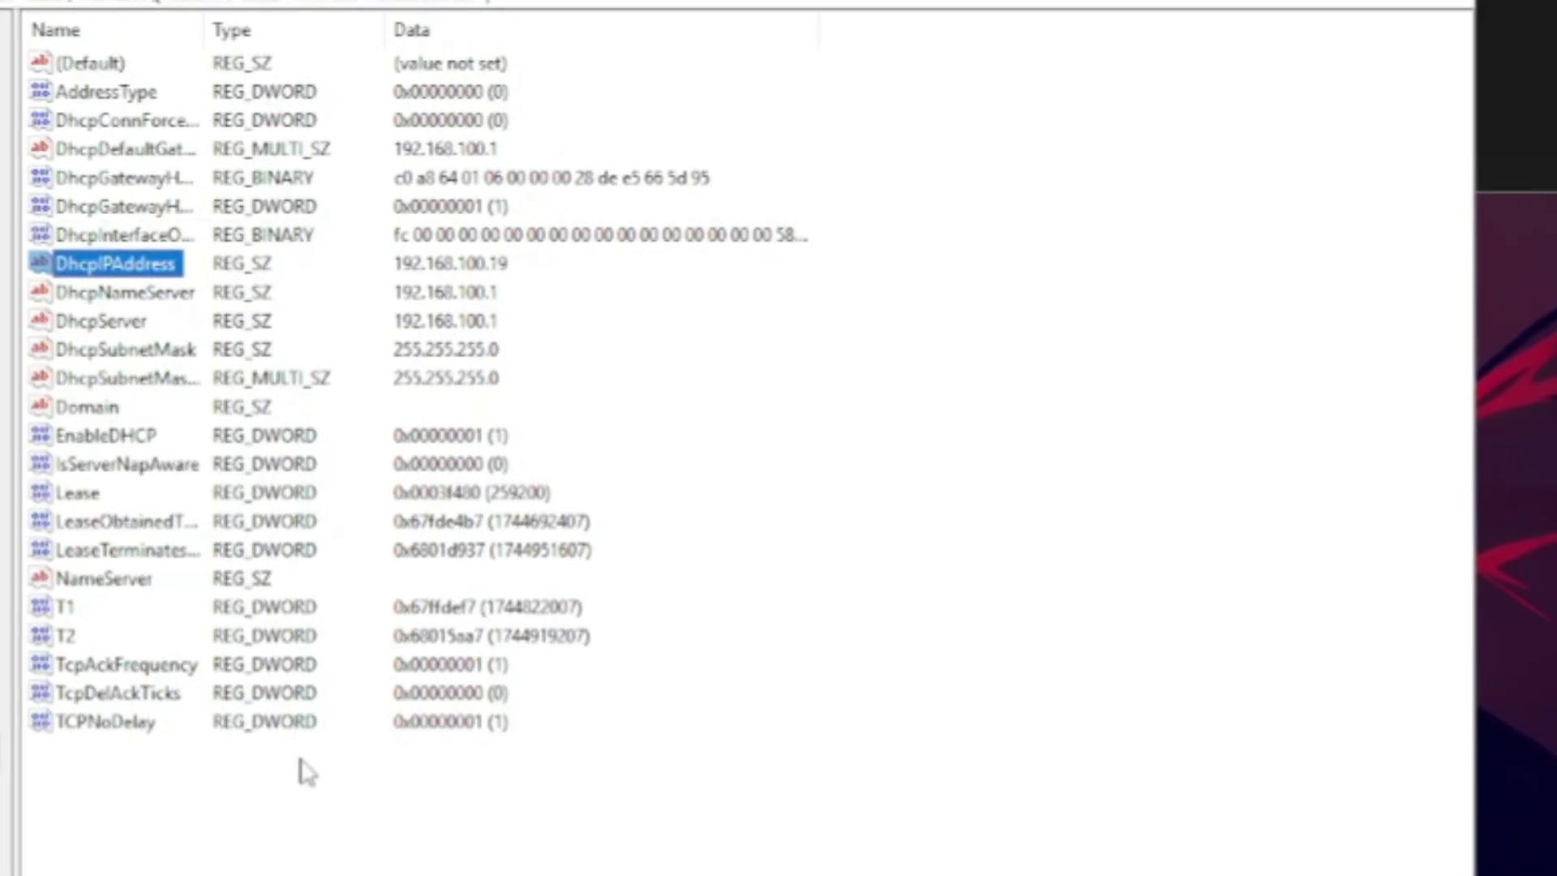
left_click_drag(312, 798, 57, 51)
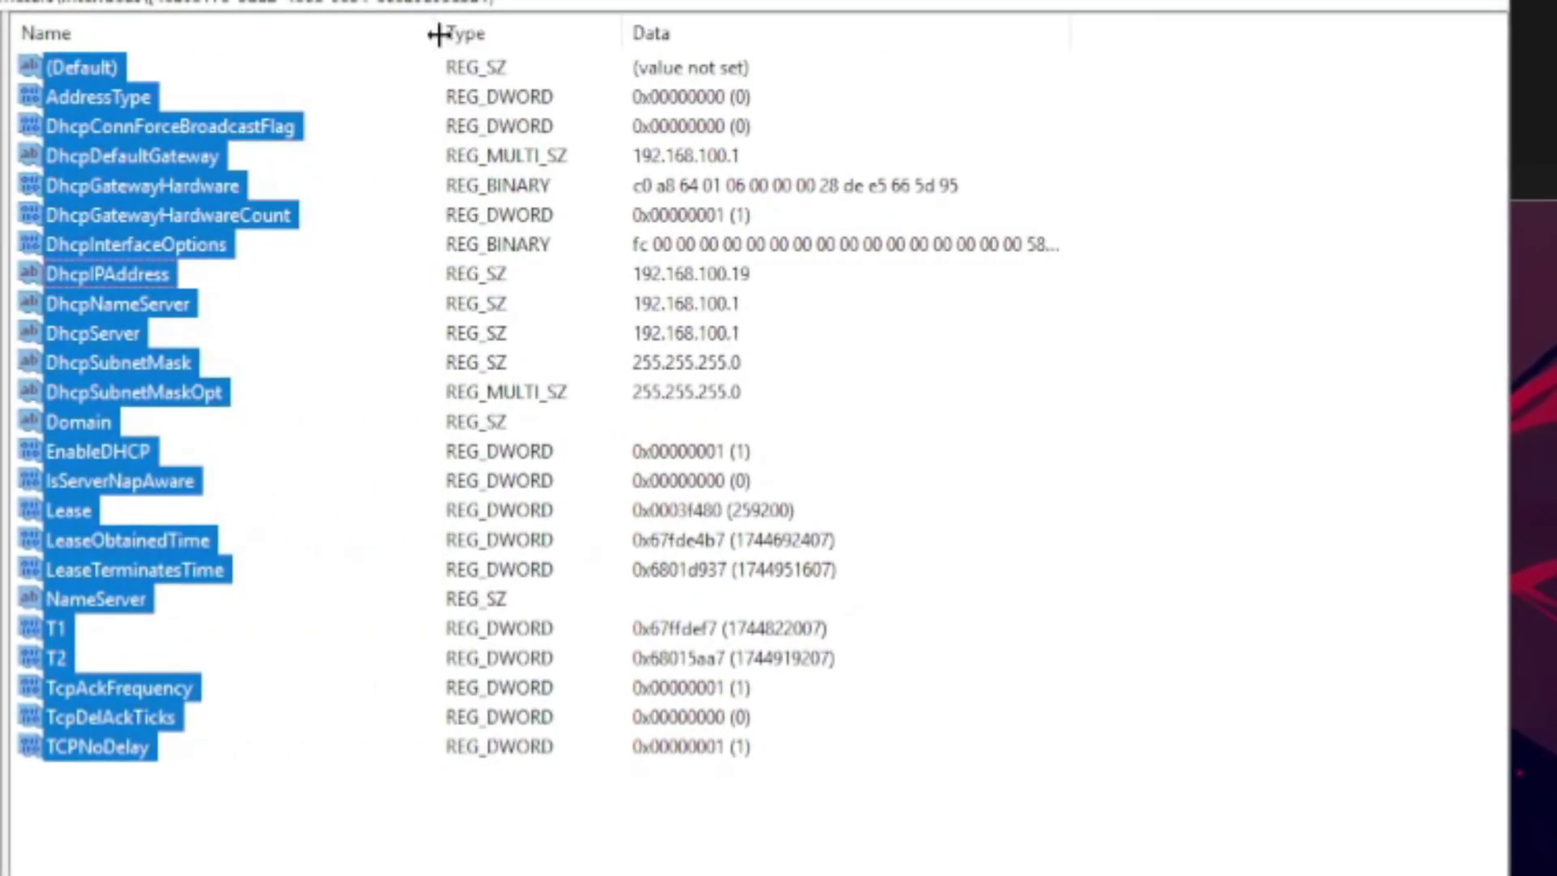
left_click(362, 278)
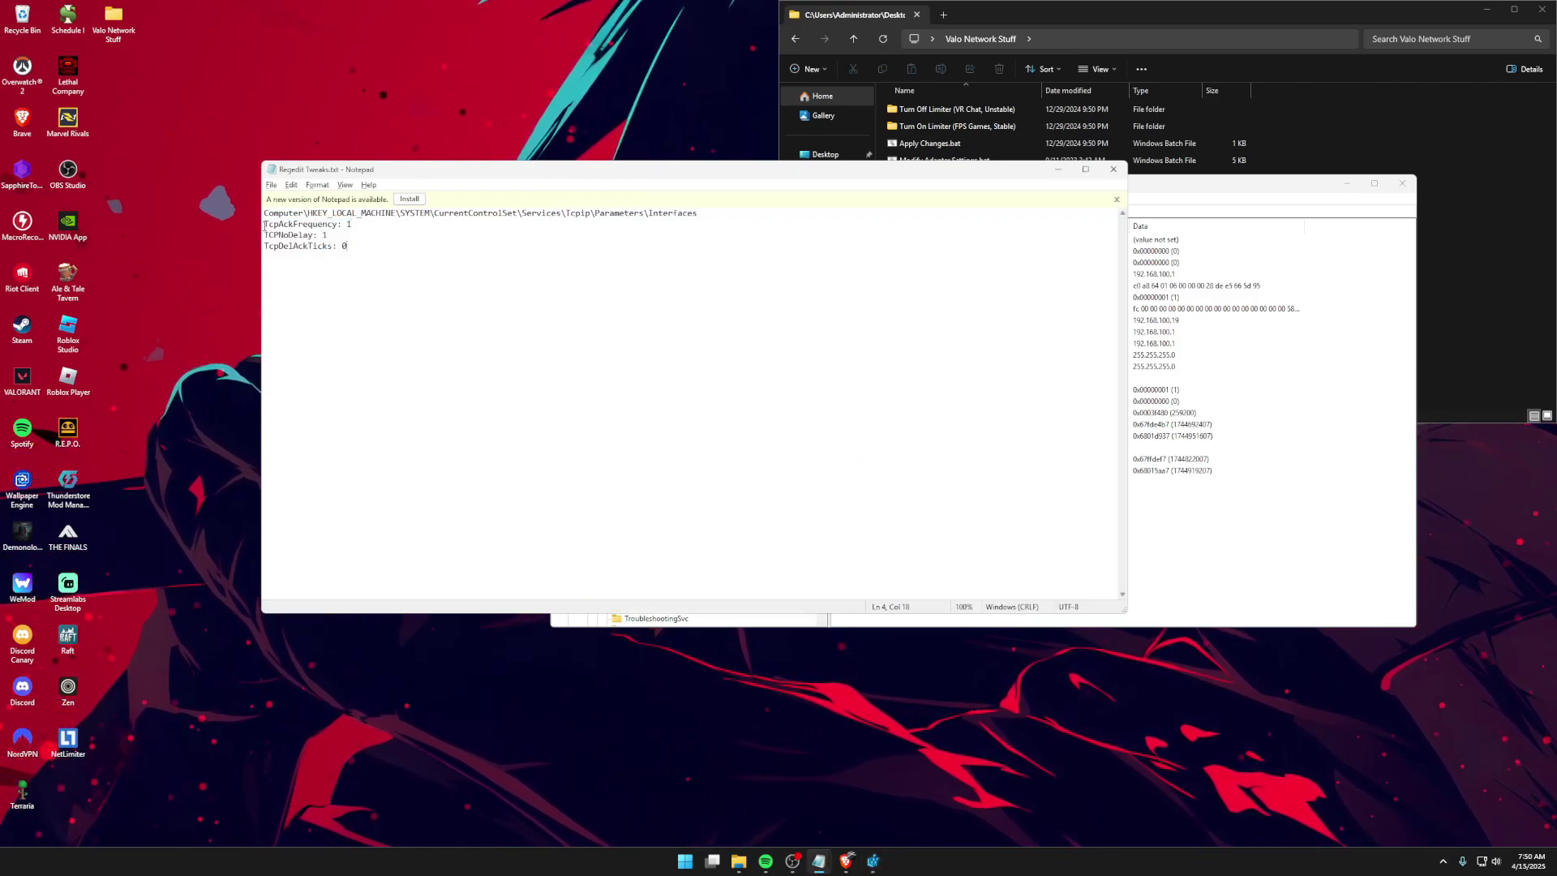
- Copy the TcpAckFrequency name from the Notepad file and create a DWORD (32-bit) value with that name in the interface key
left_click_drag(264, 226, 336, 222)
key("super+c")
left_click(334, 222)
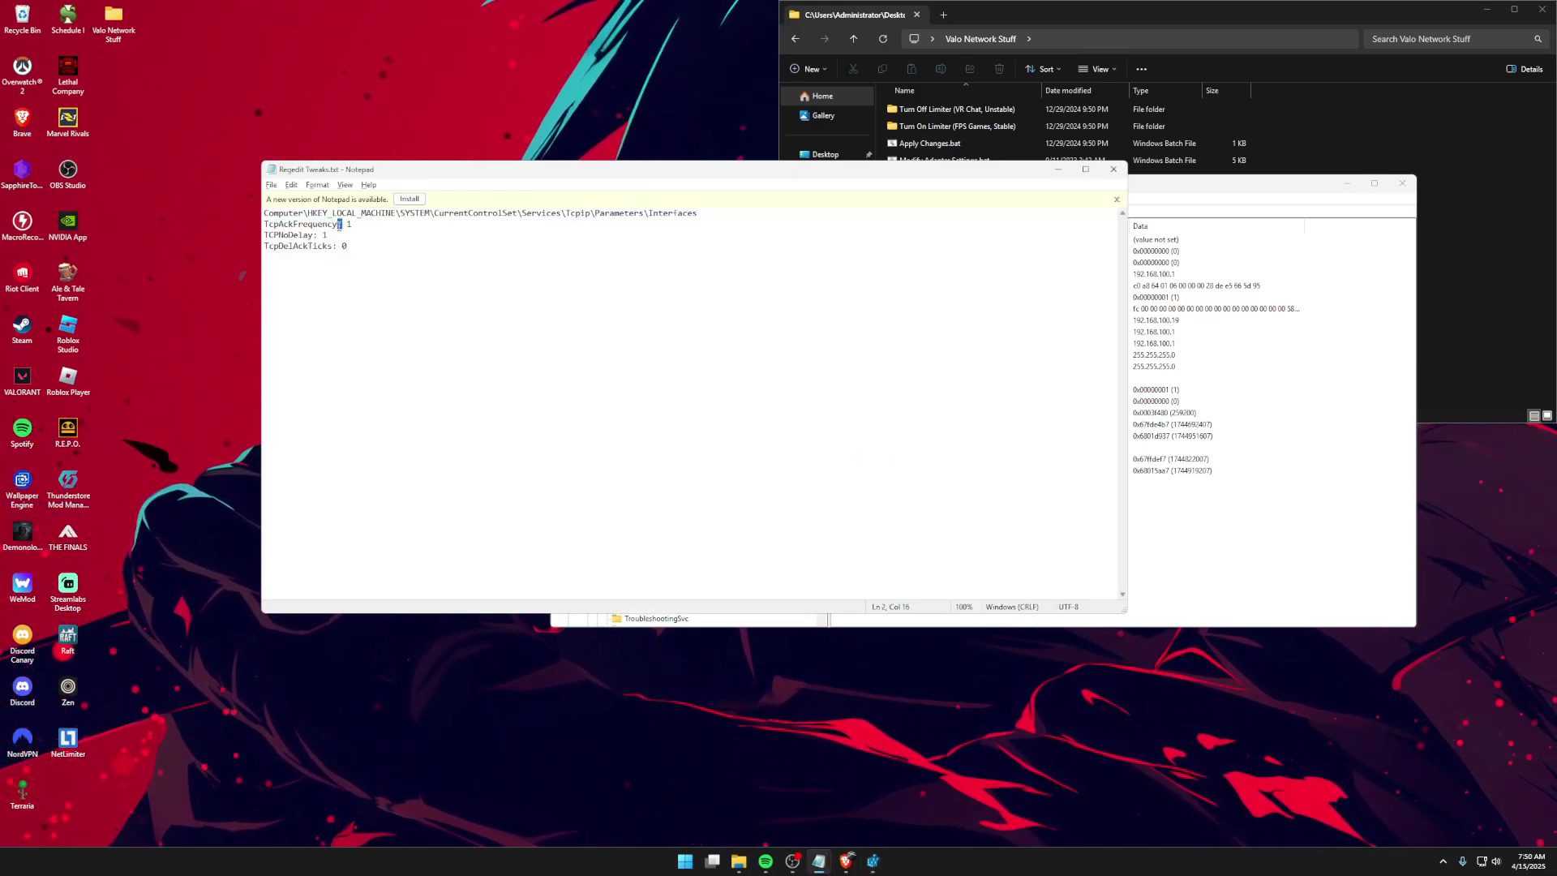
key("alt+Tab")
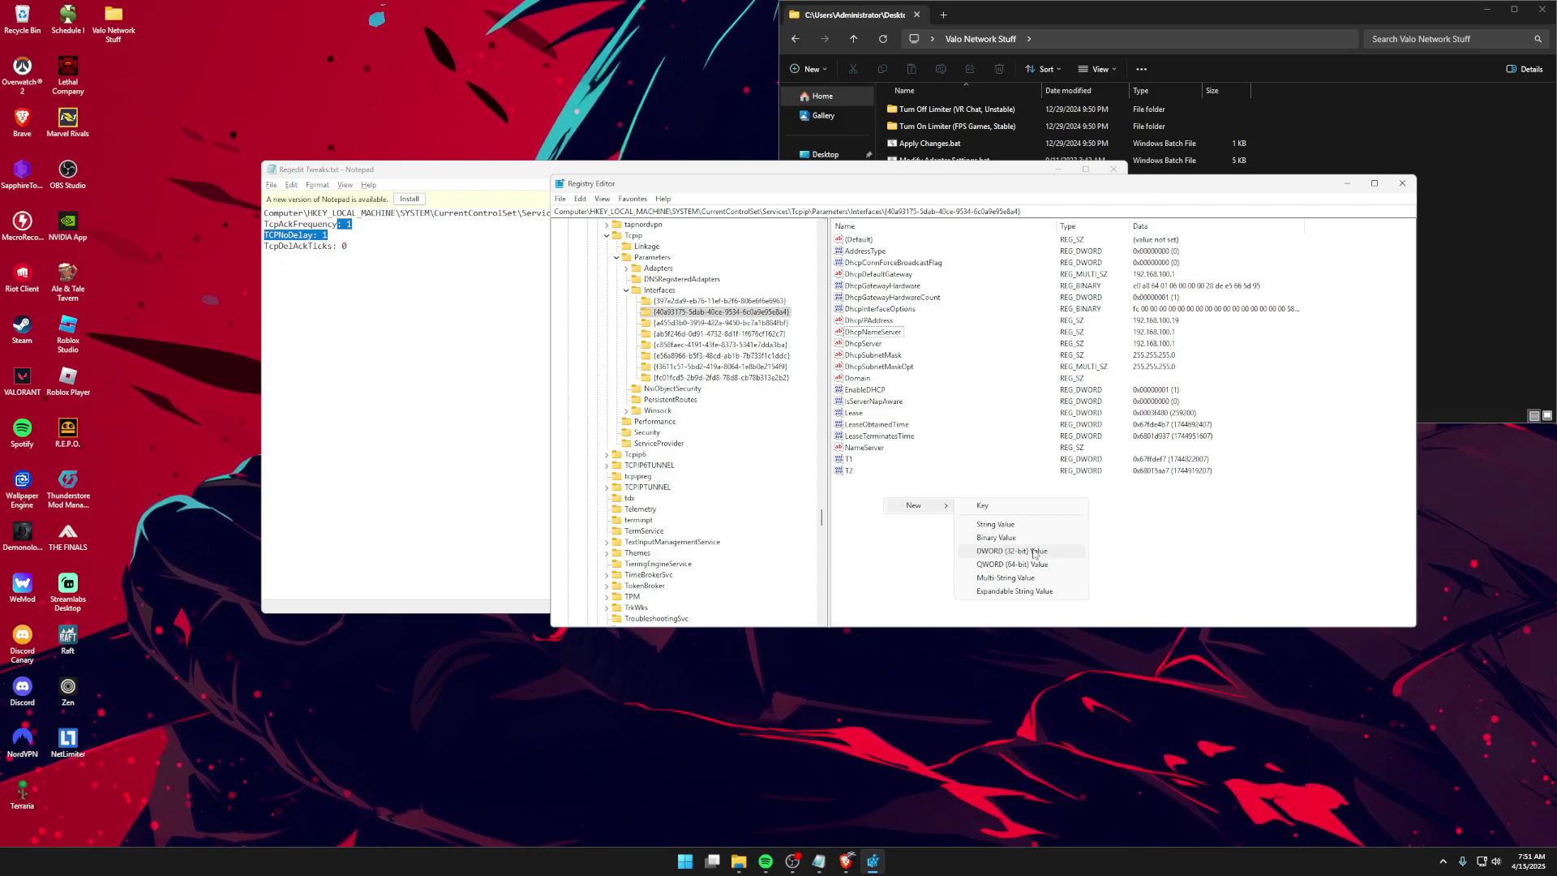
left_click(1034, 553)
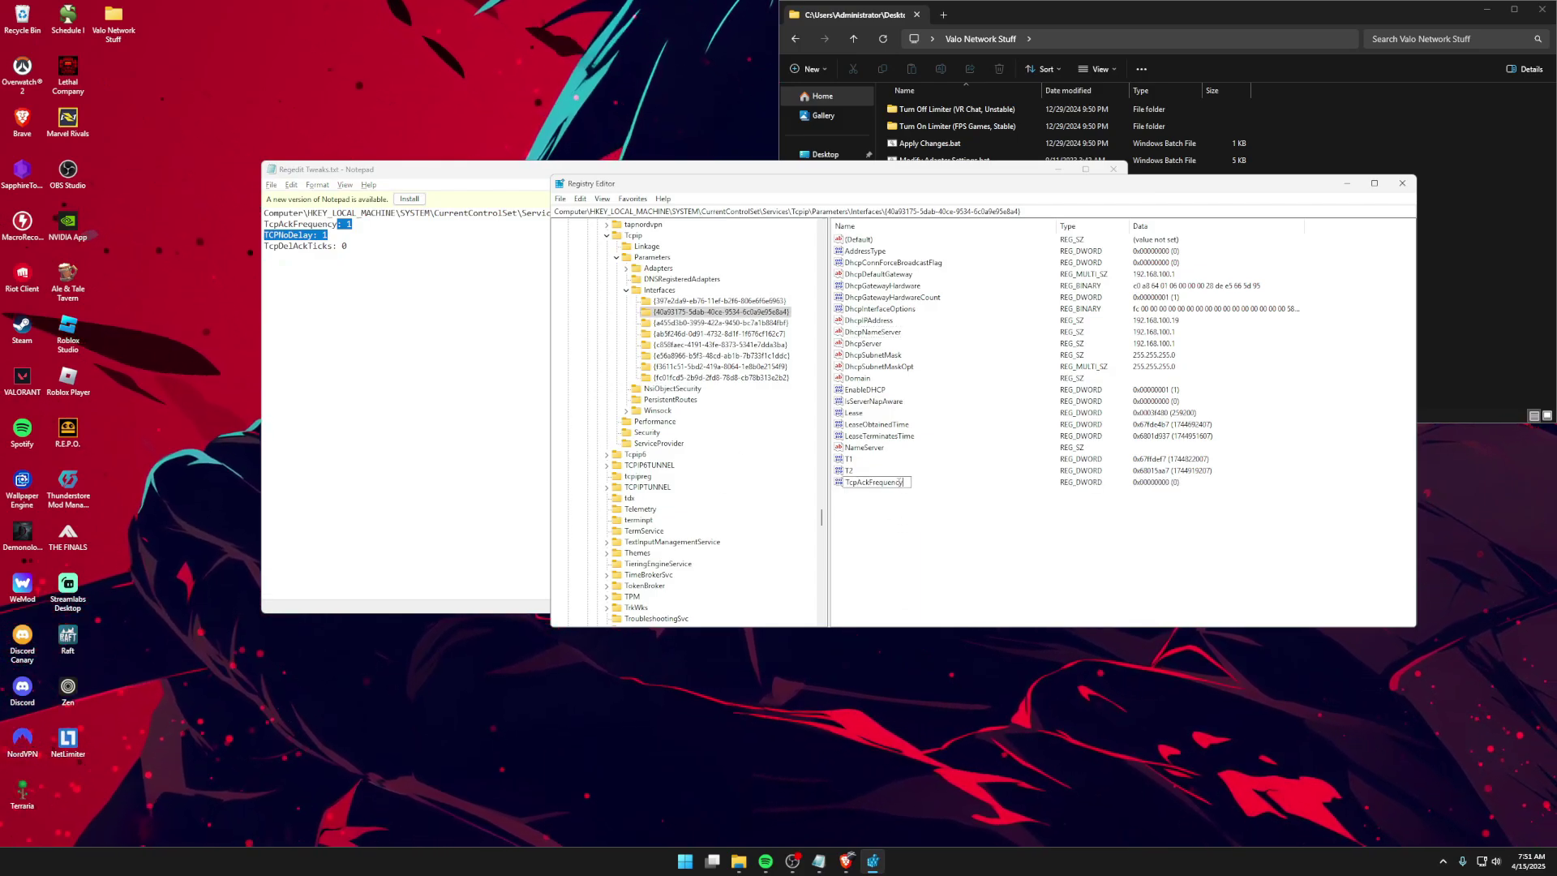
right_click(853, 481)
left_click(903, 531)
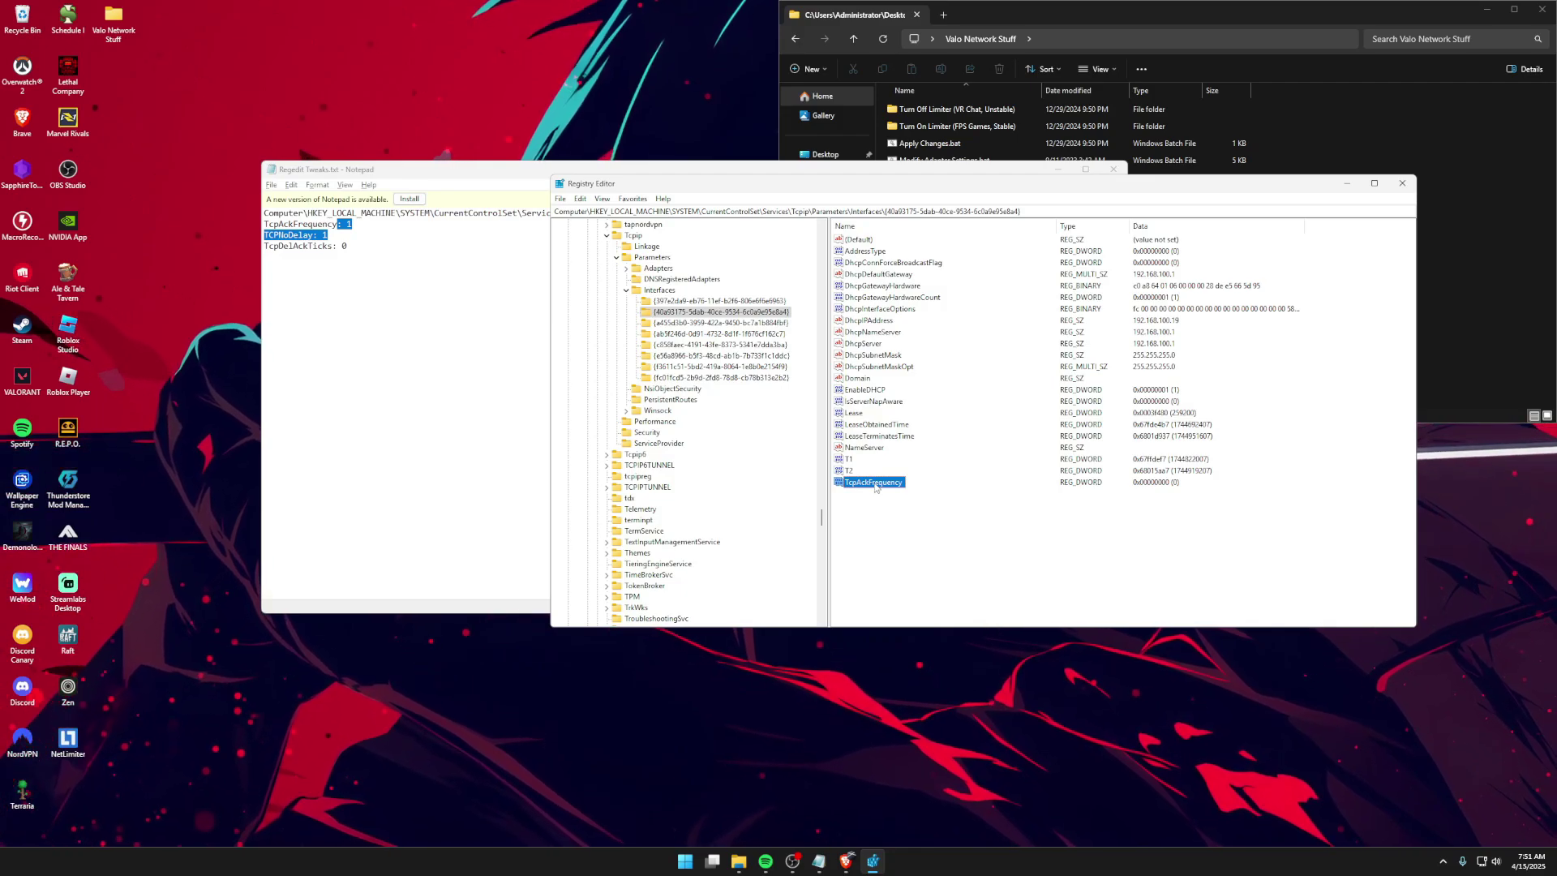
- Set the TcpAckFrequency value data to 1, as listed in the Notepad file
double_click(873, 482)
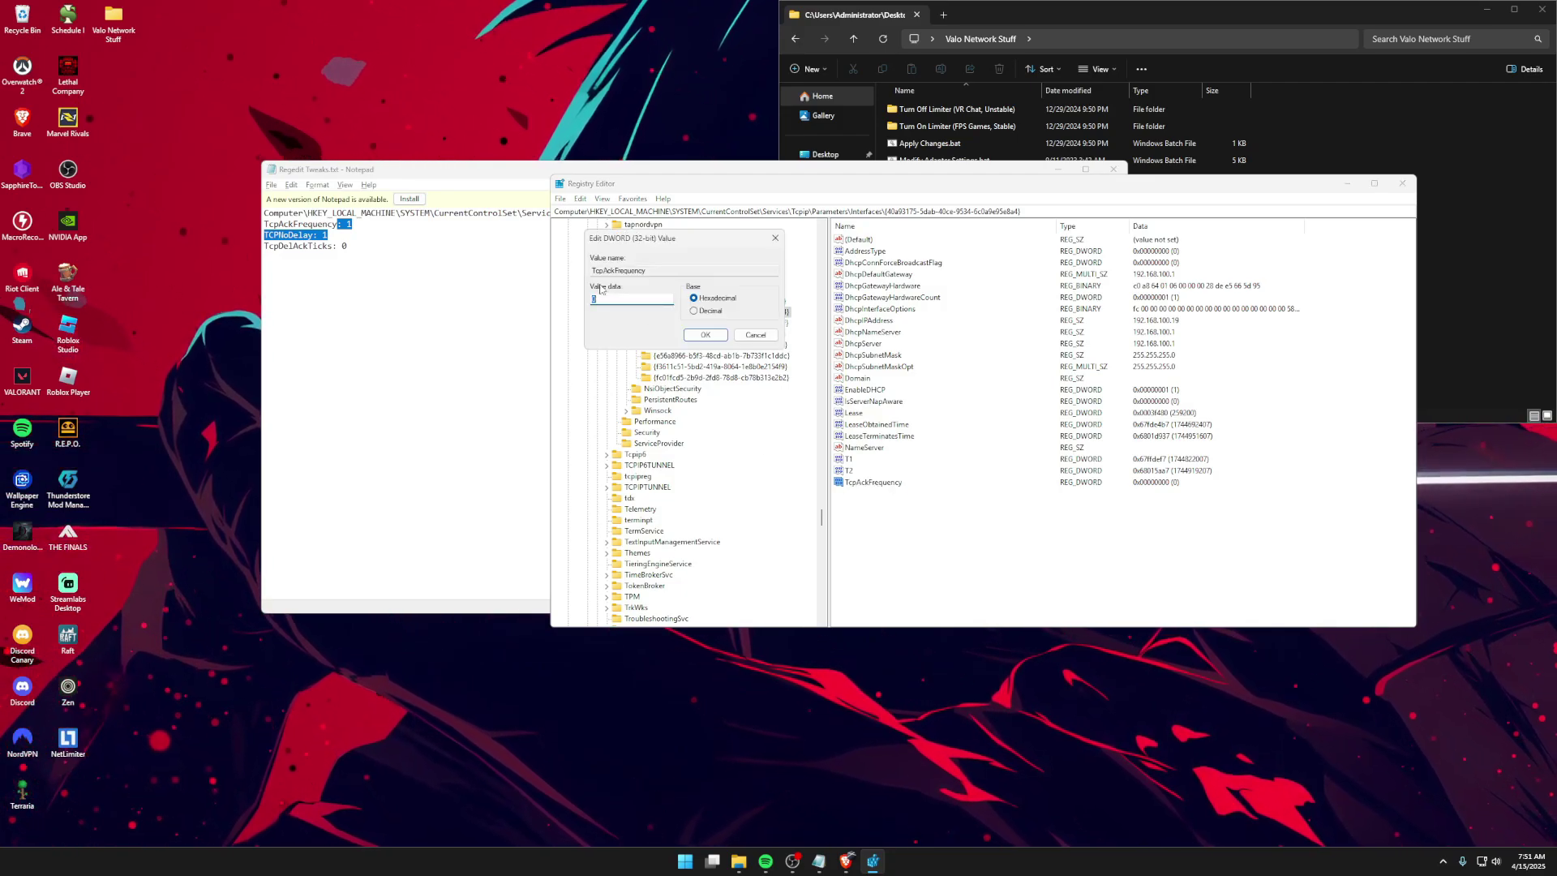
left_click(348, 237)
key("alt+Tab")
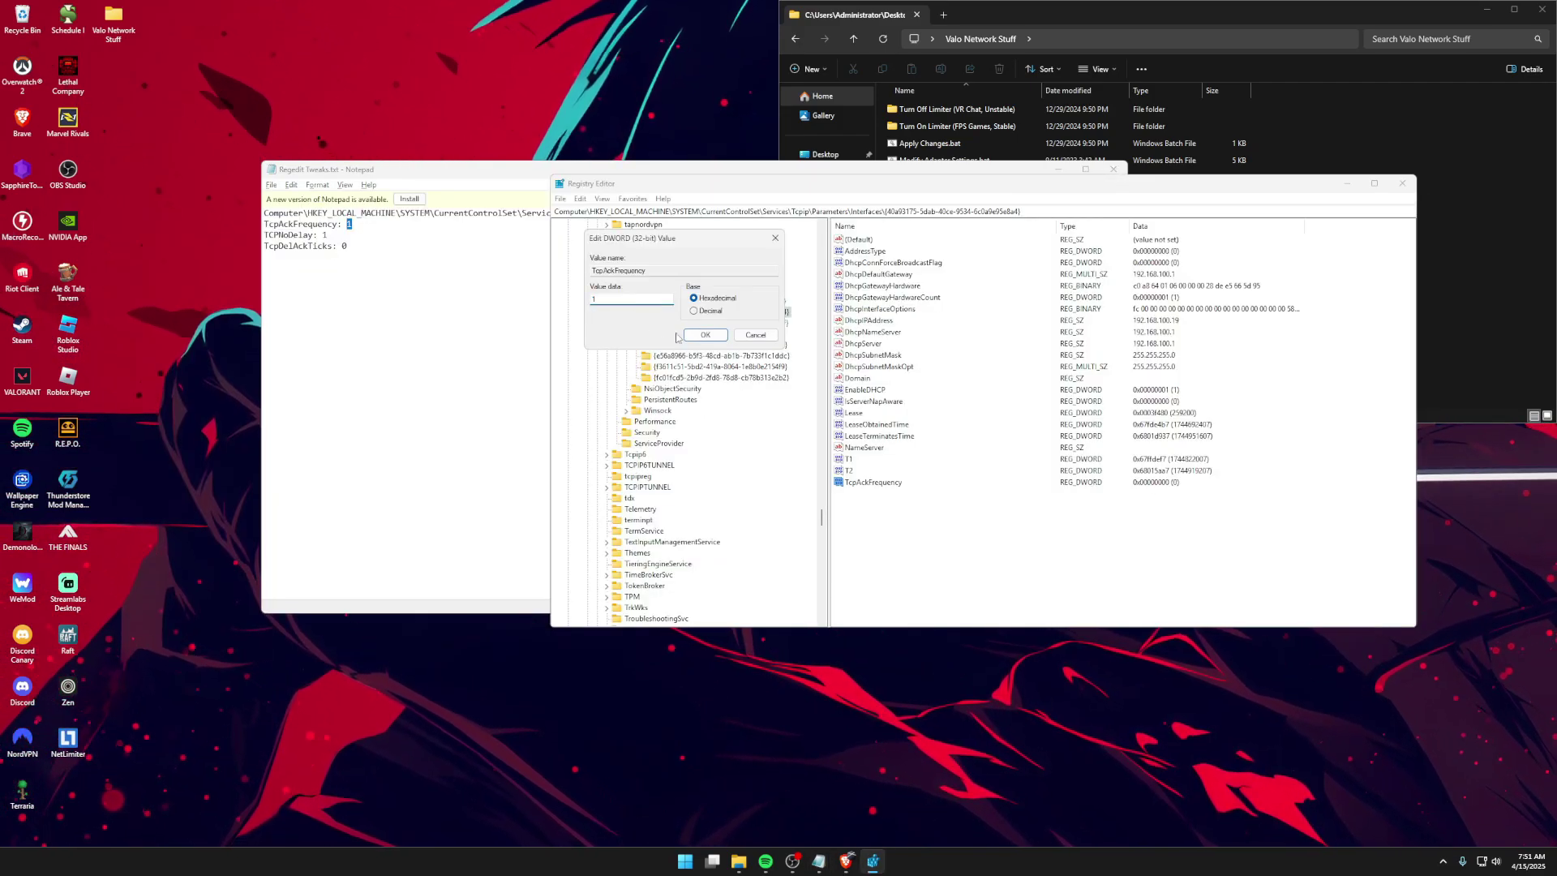
left_click(702, 335)
- Add a DWORD (32-bit) value named TCPNoDelay, copied from the Notepad file, and set its data to 1
left_click(315, 242)
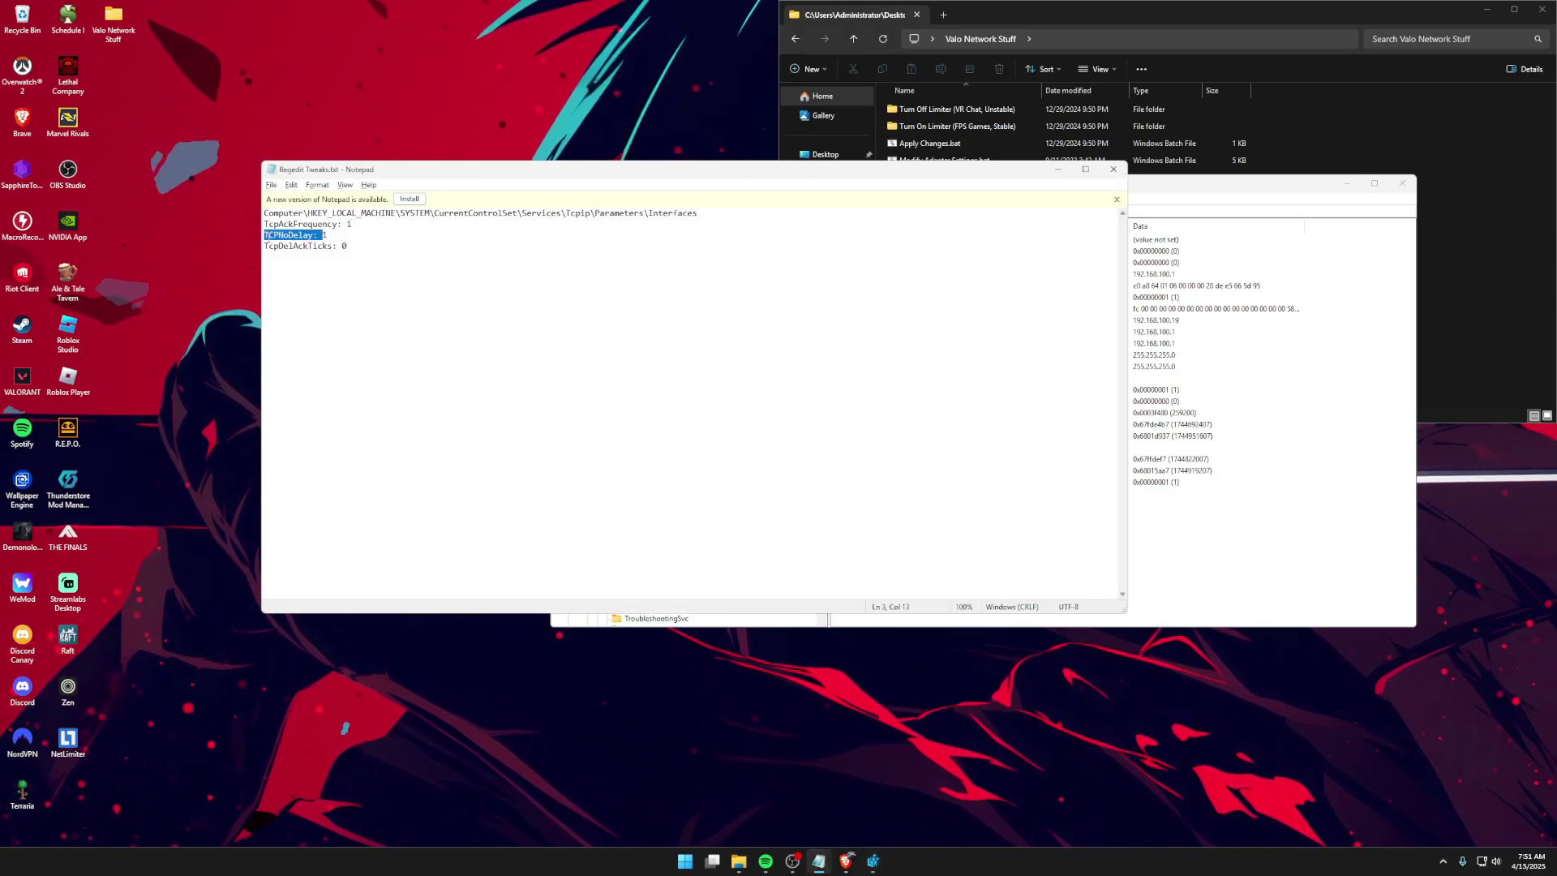
double_click(313, 235)
key("alt+Tab")
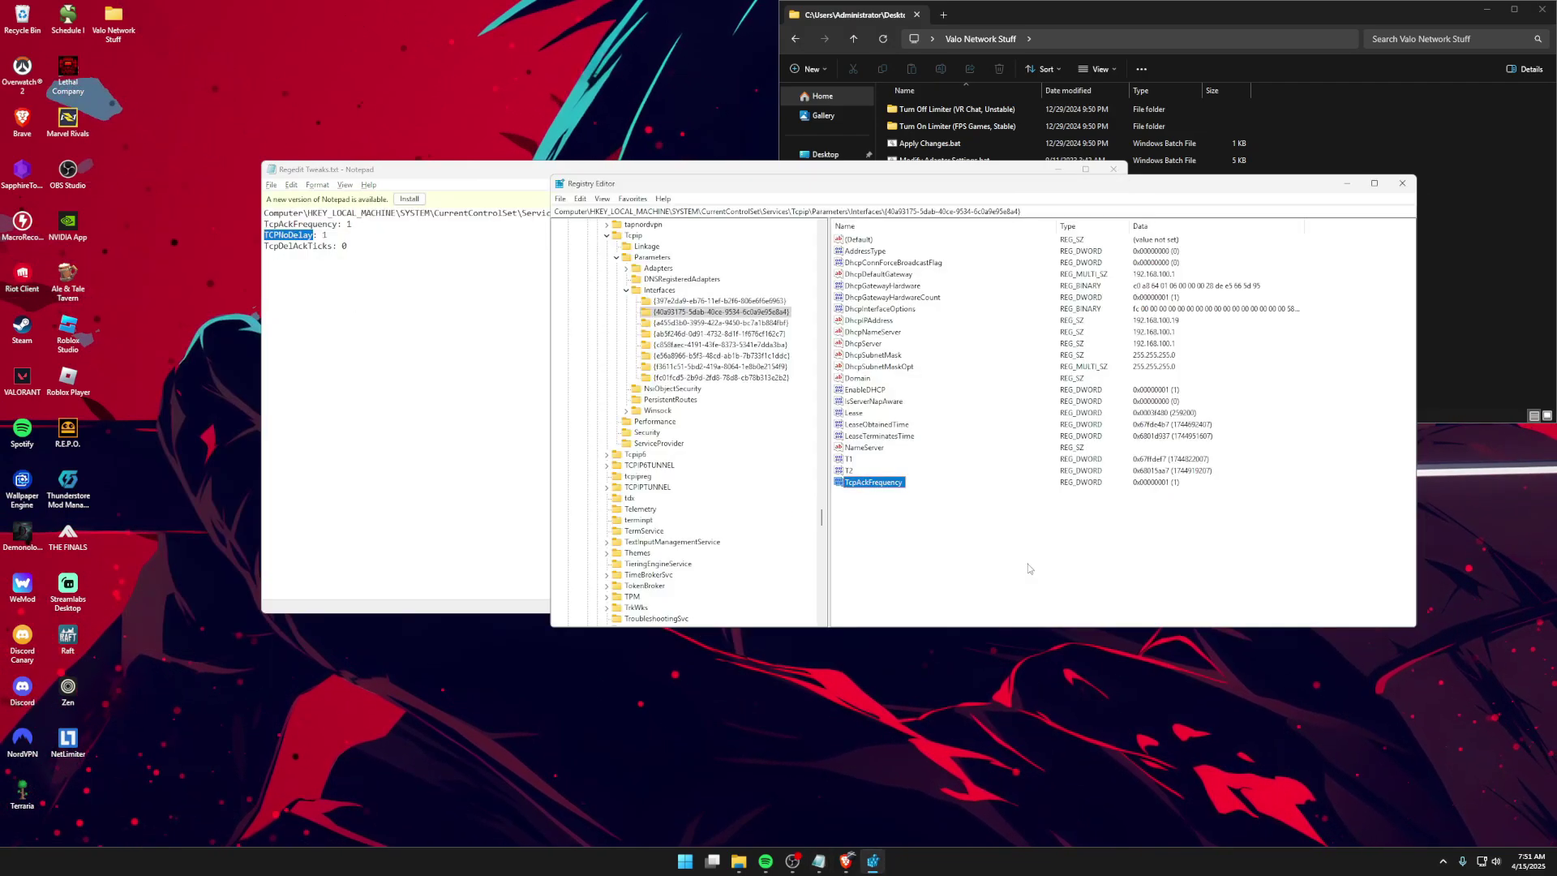
right_click(921, 533)
mouse_move(950, 539)
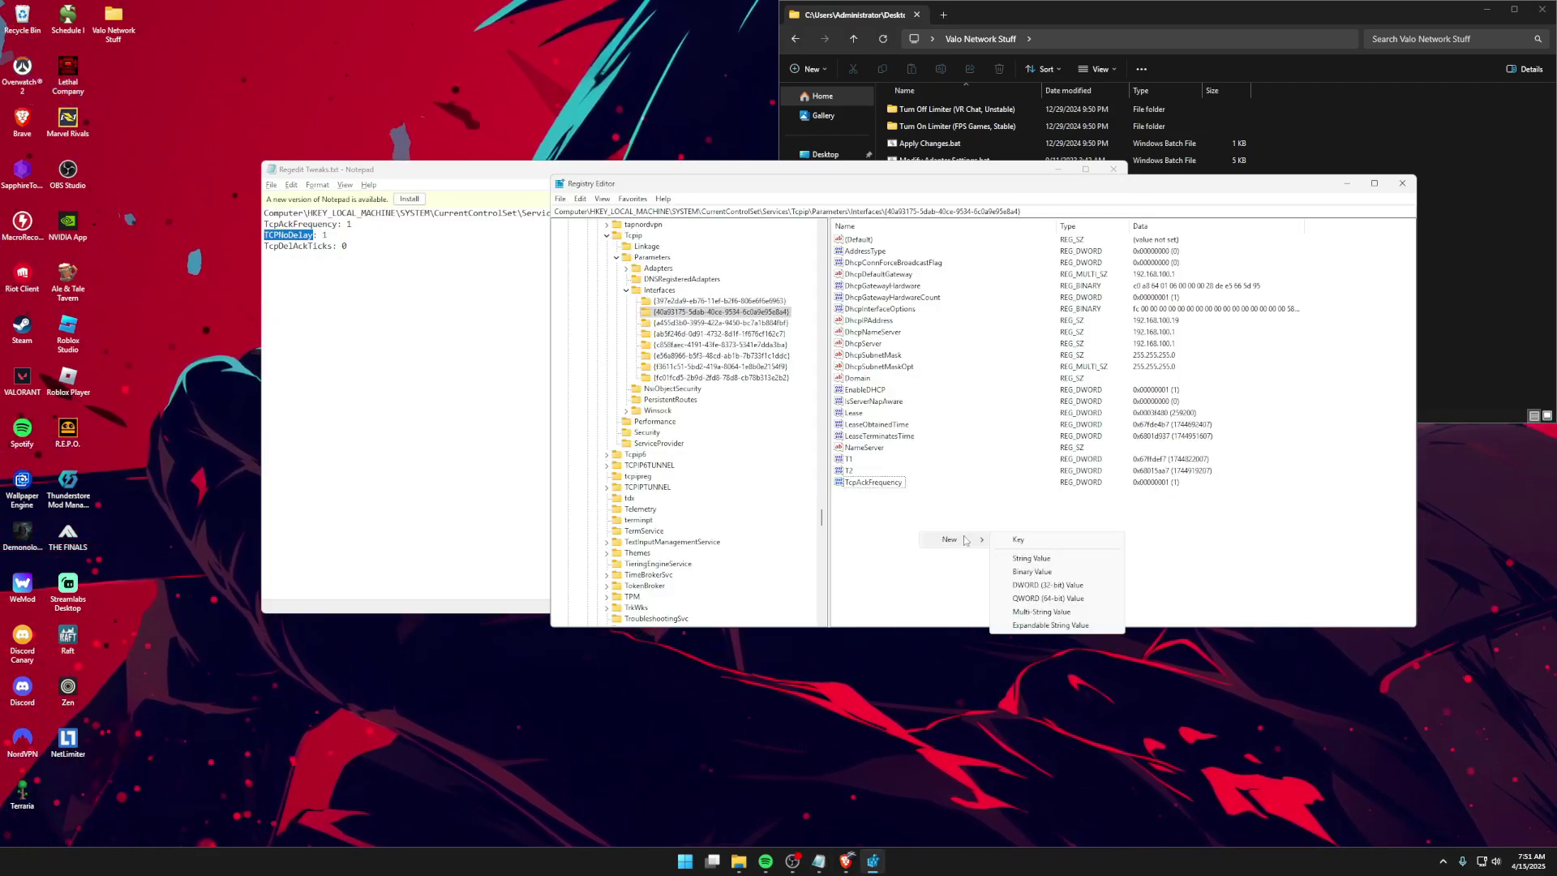
left_click(1046, 584)
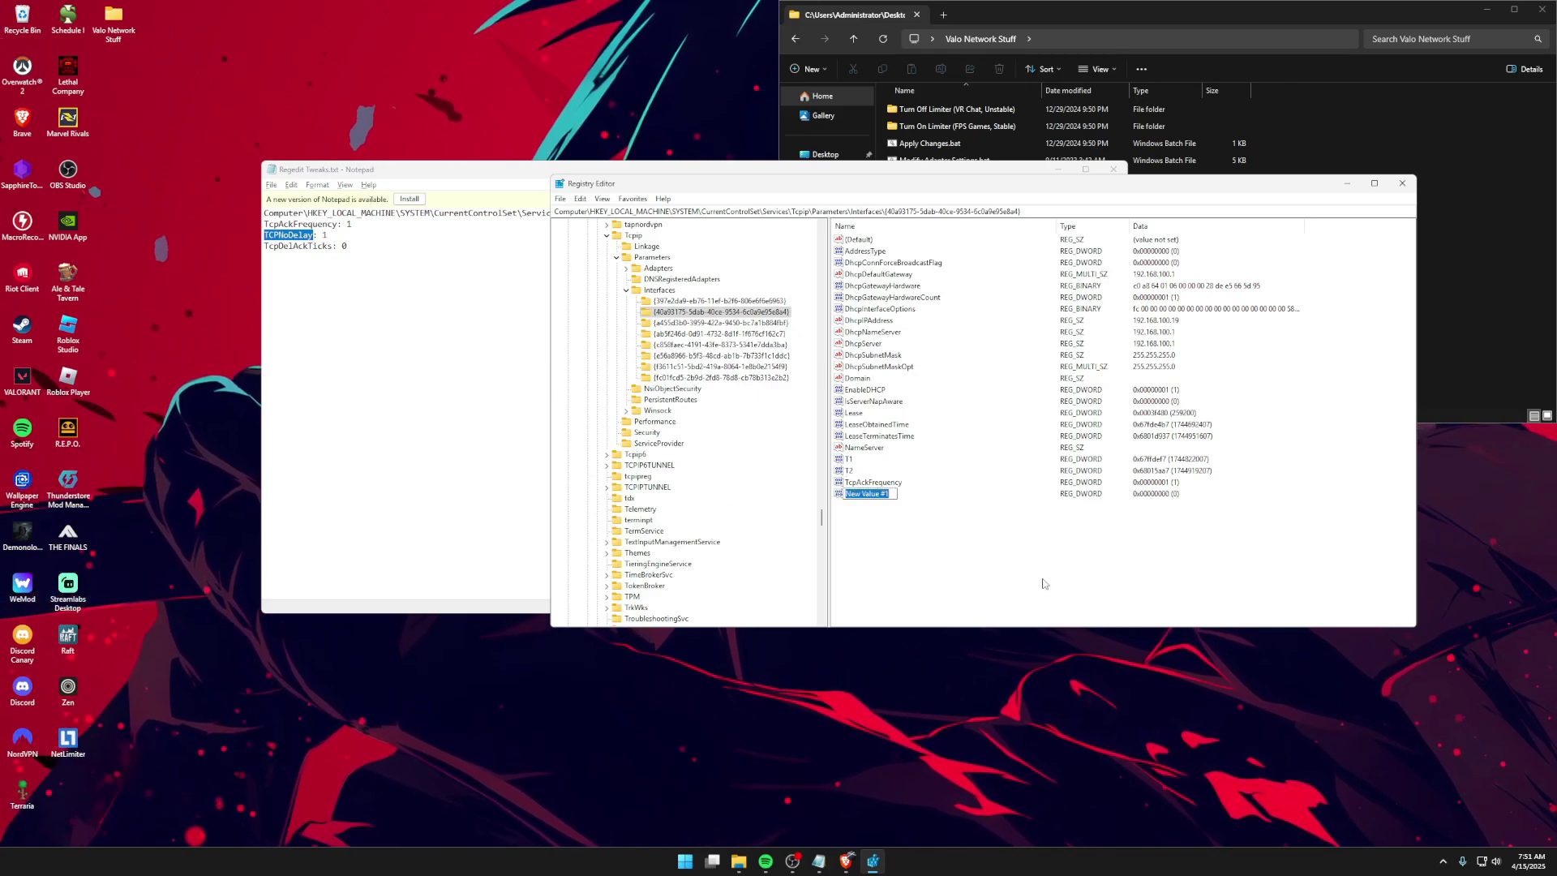
double_click(864, 495)
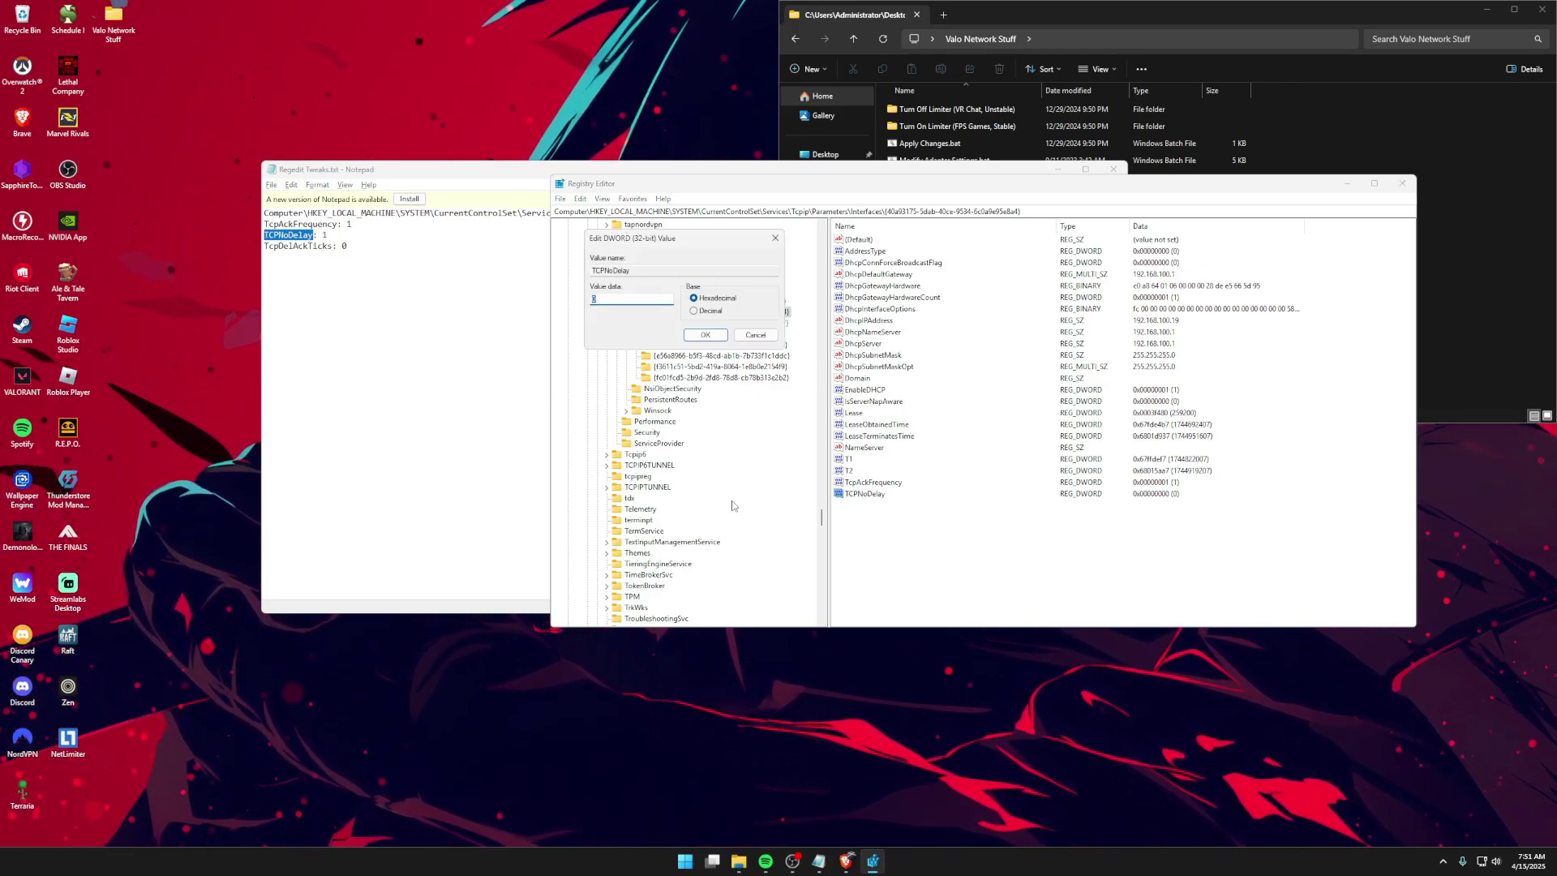
type("1")
key("Return")
- Add a DWORD (32-bit) value named TcpDelAckTicks, copied from the Notepad file, with its data at 0
left_click_drag(344, 246, 264, 247)
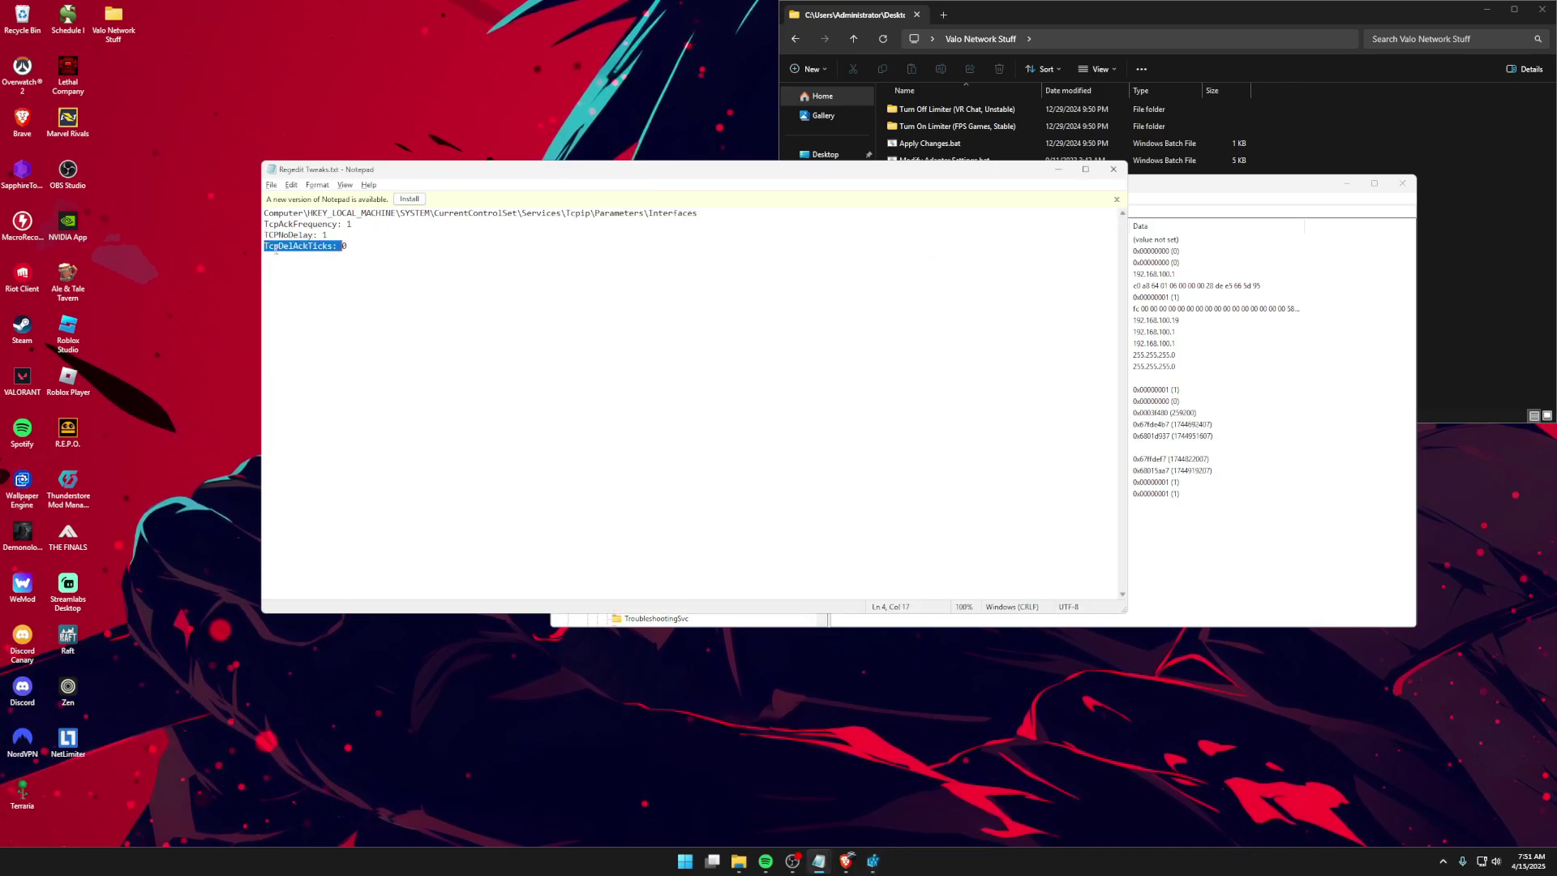
left_click(1164, 553)
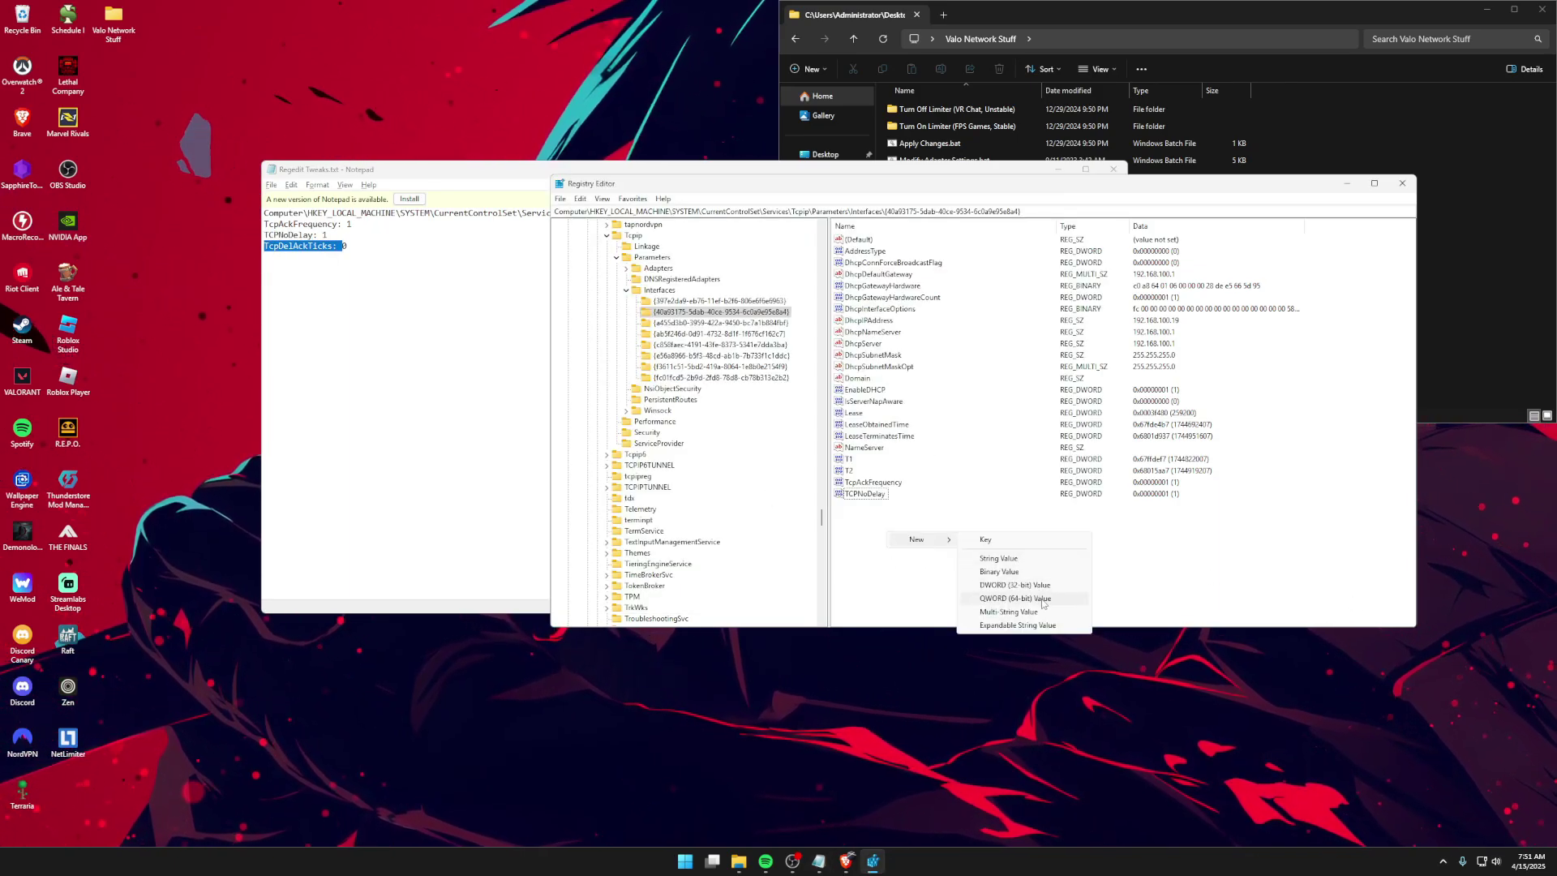
left_click(1037, 590)
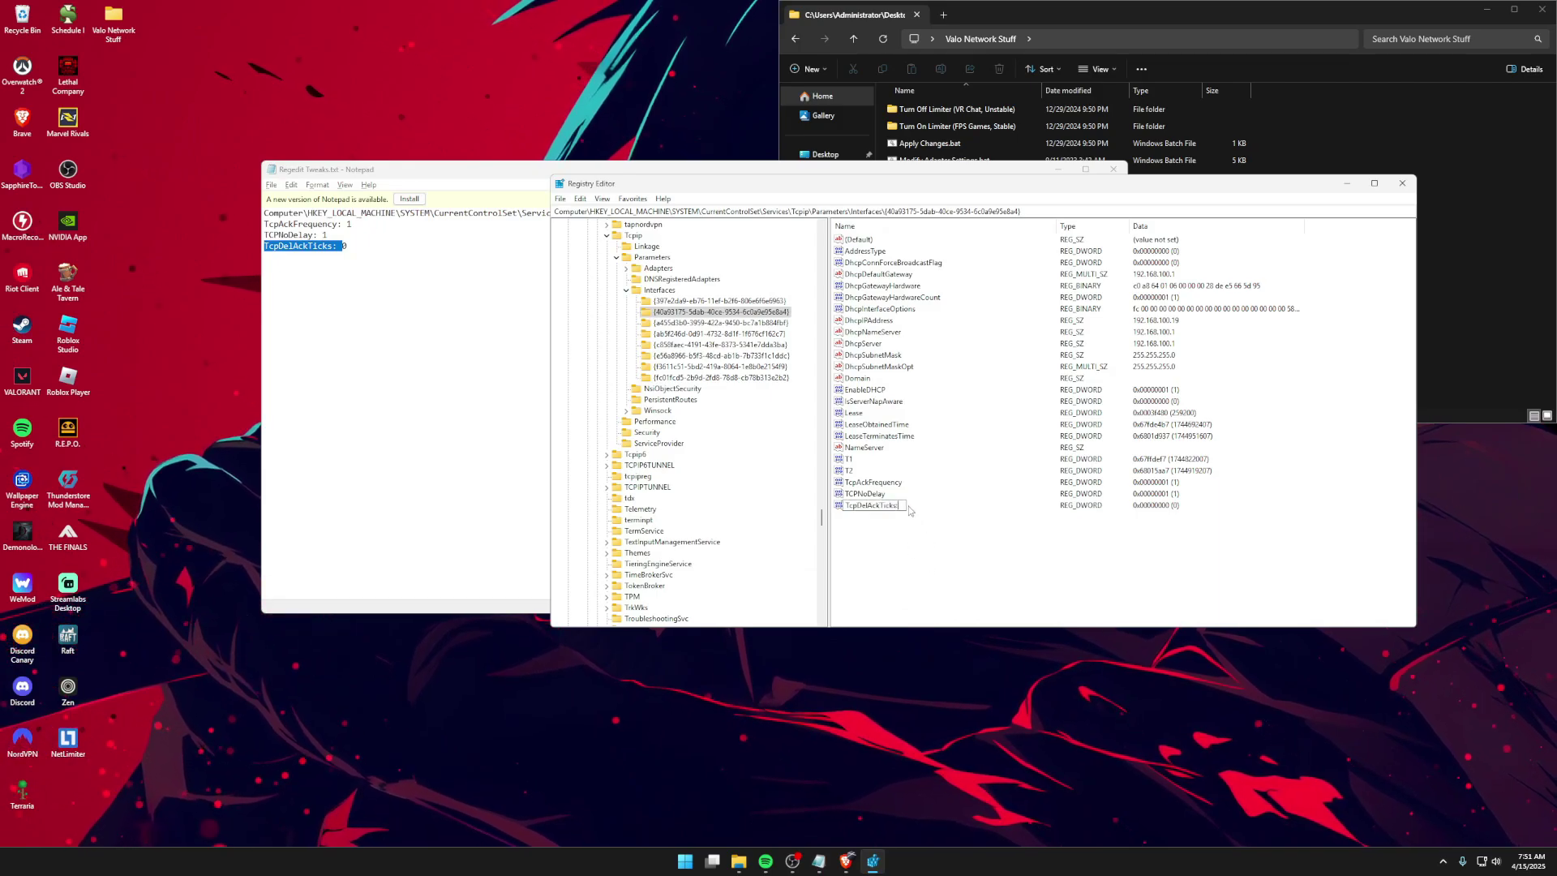
key("Return")
key("Return")
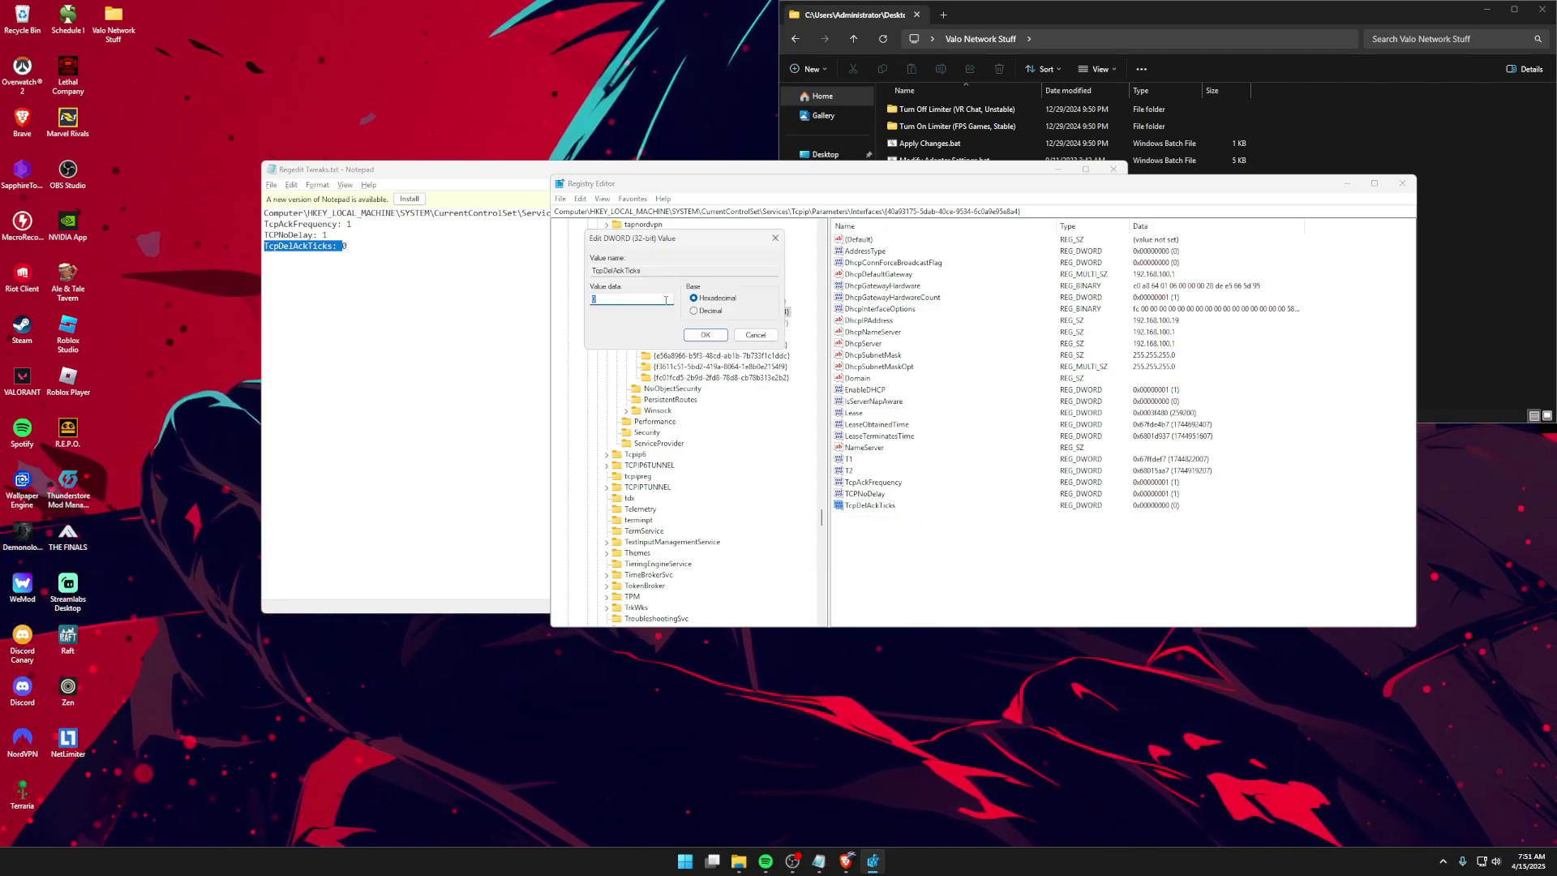
left_click(705, 337)
left_click(911, 546)
- Close the Regedit Tweaks.txt file and Registry Editor
right_click(380, 377)
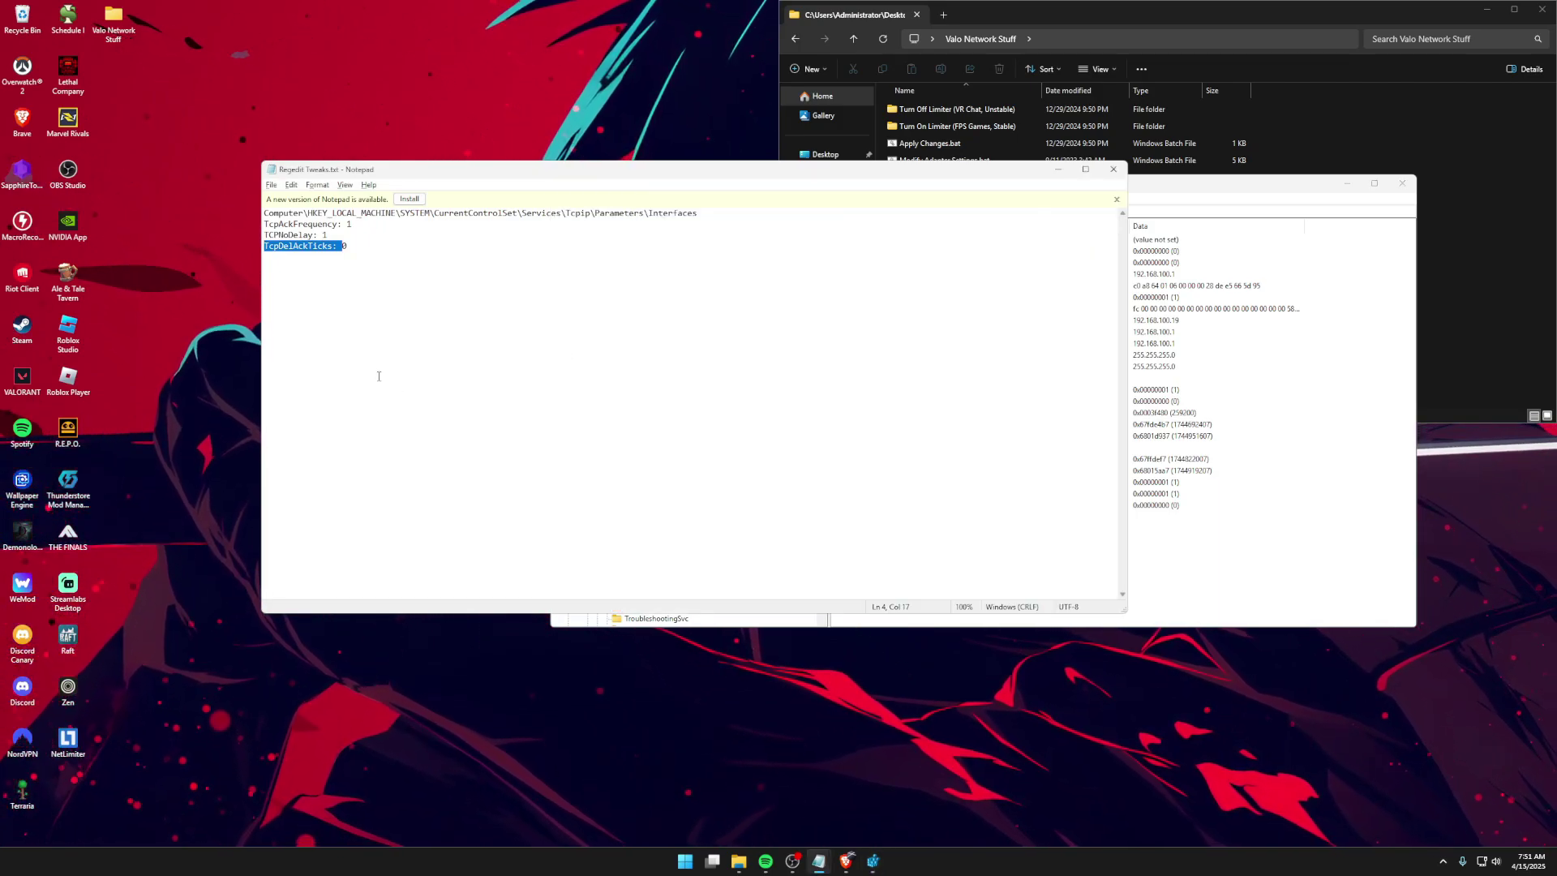
left_click(502, 333)
left_click(1114, 170)
left_click_drag(900, 517, 866, 484)
key("super")
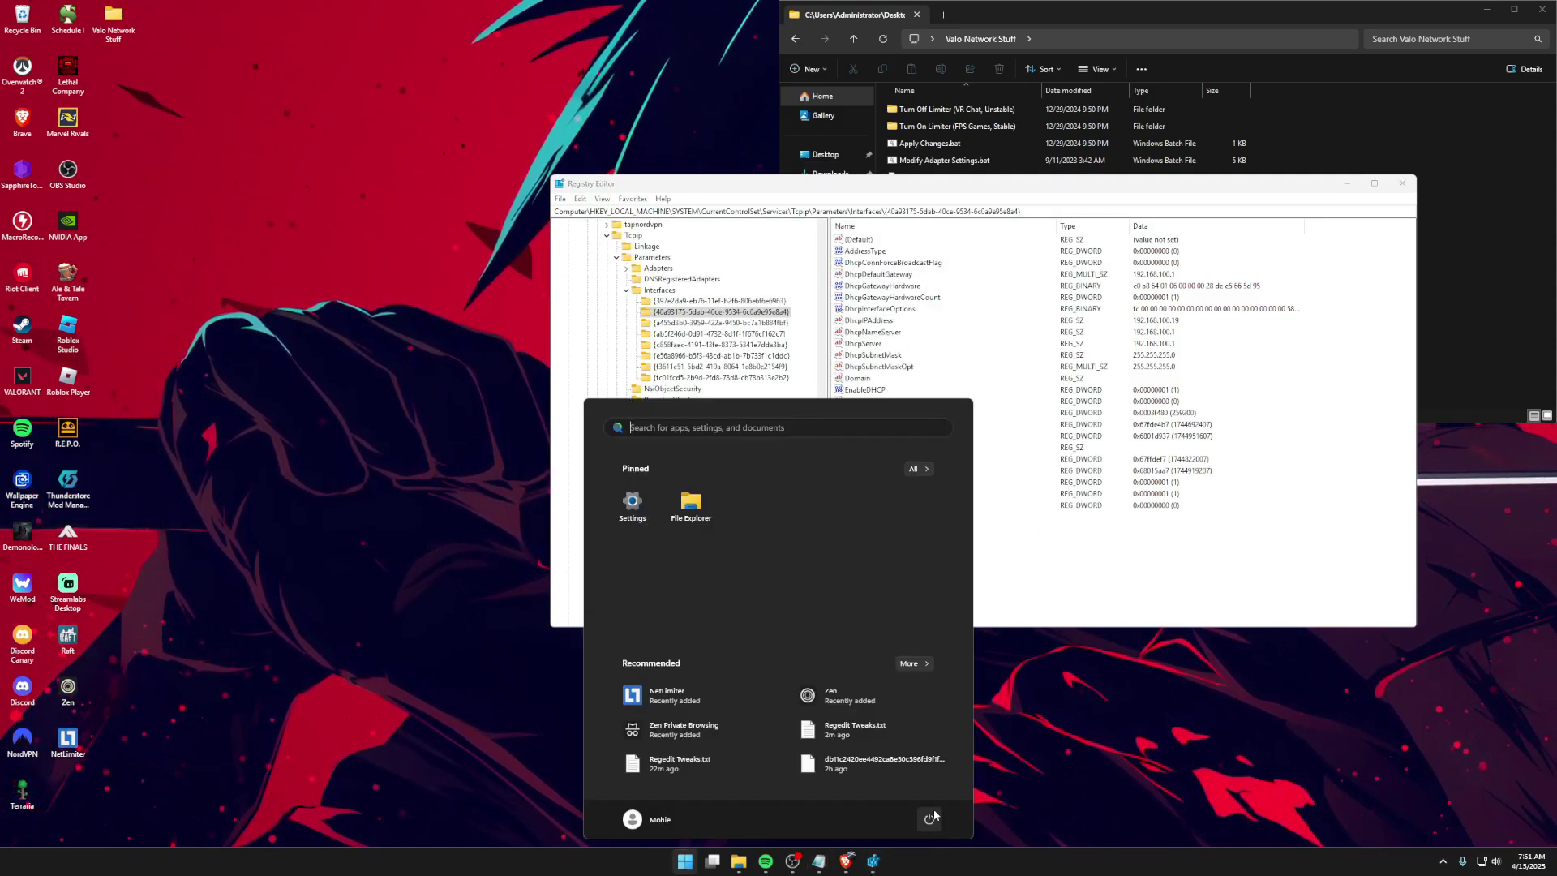
left_click(1037, 560)
left_click(1402, 184)
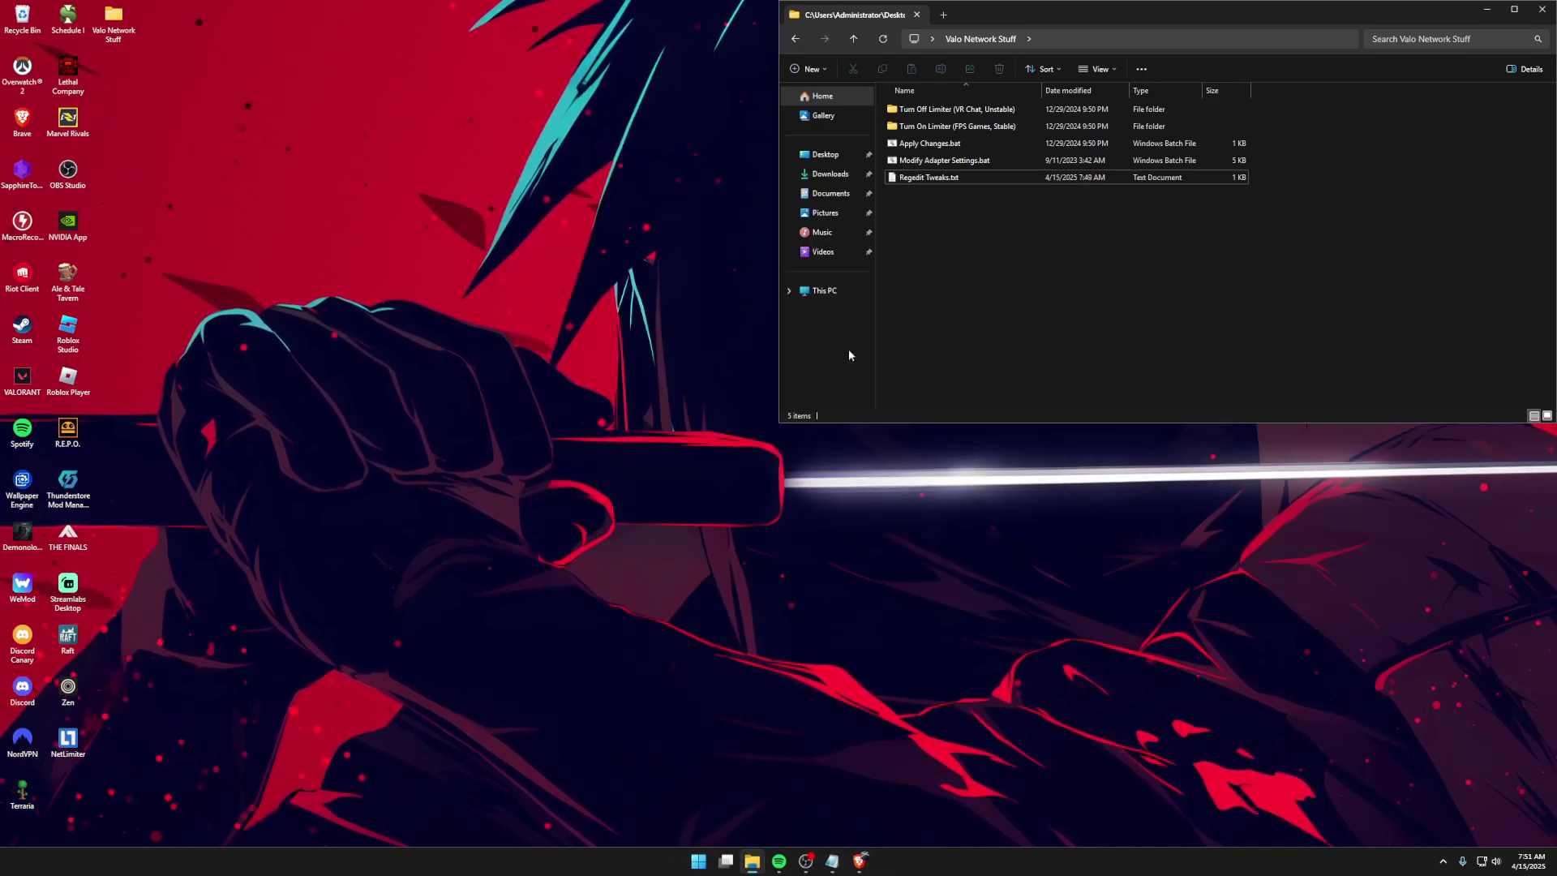
- Move the Valo Network Stuff folder window to the middle of the desktop
left_click_drag(1021, 16, 813, 98)
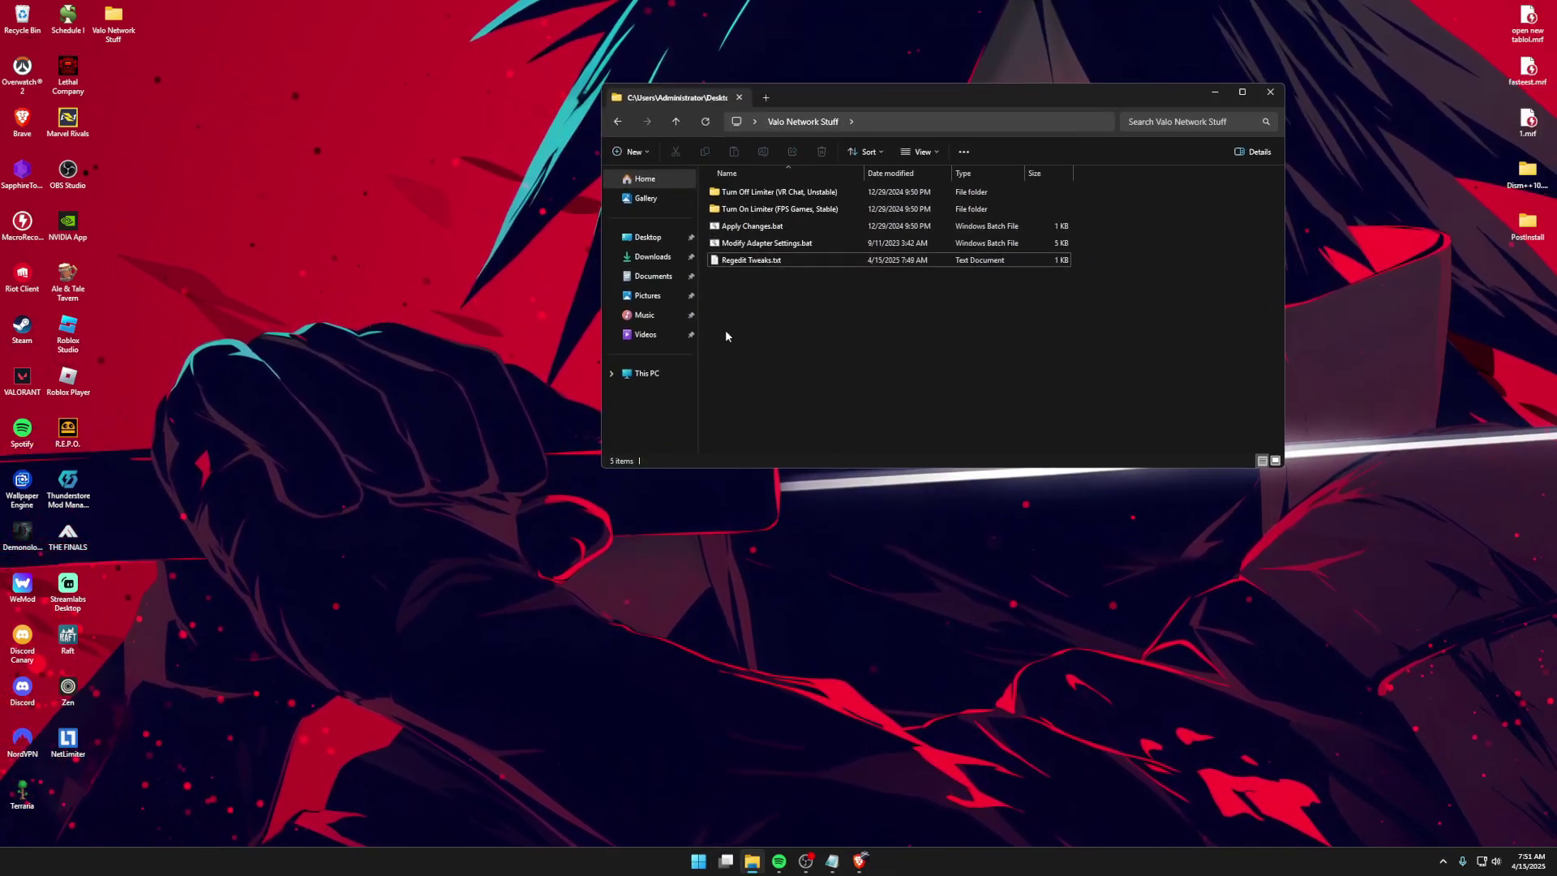
right_click(809, 324)
left_click(862, 373)
left_click_drag(958, 330, 764, 305)
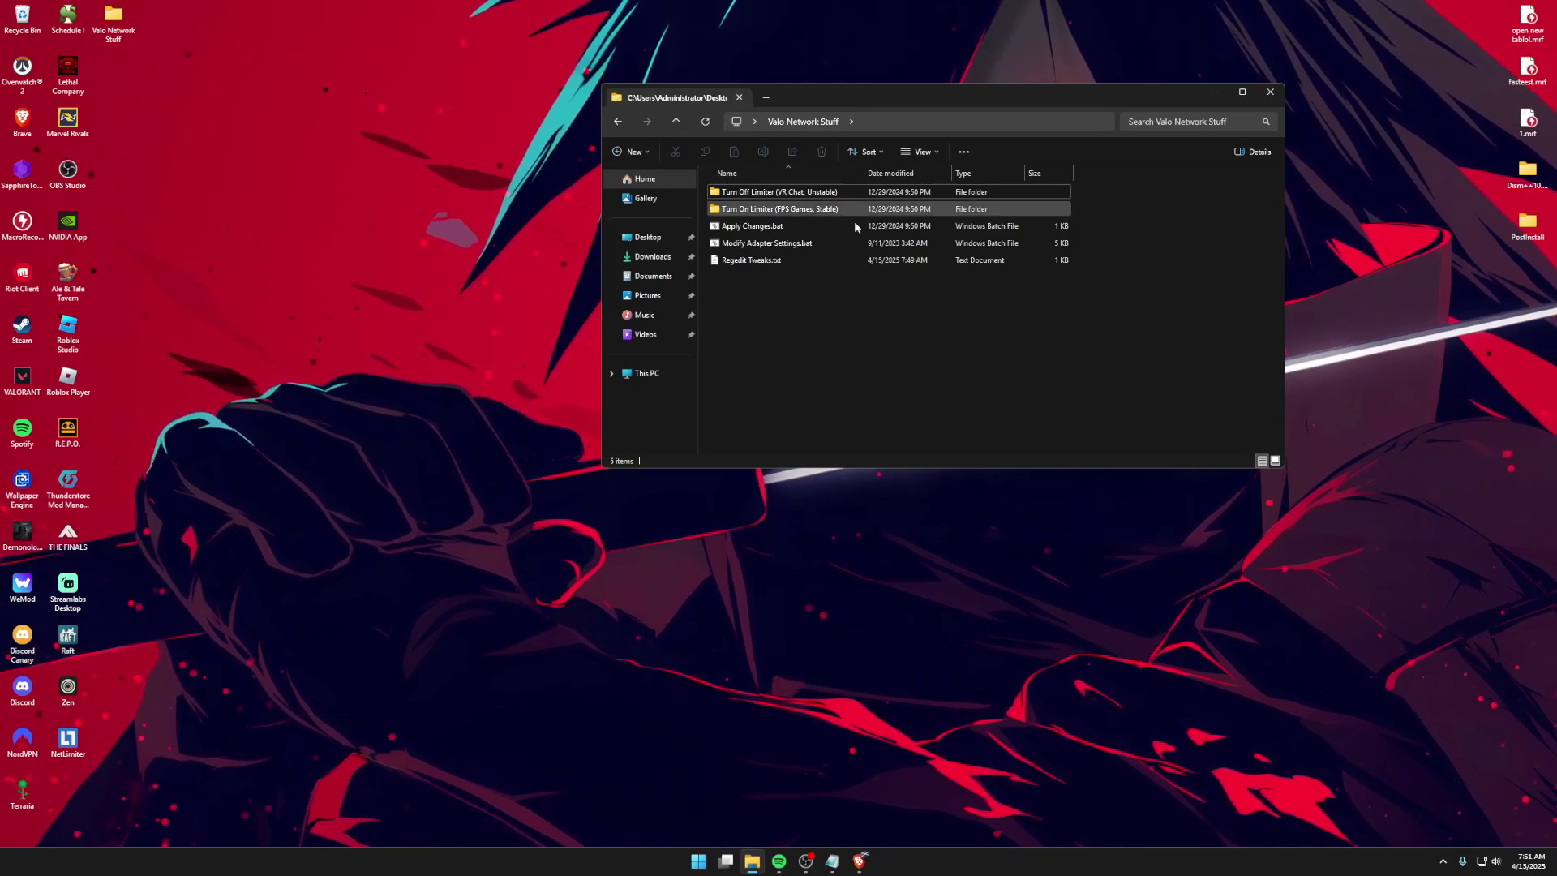
left_click_drag(868, 337, 820, 245)
left_click_drag(852, 99, 821, 170)
left_click(799, 339)
left_click_drag(795, 354, 778, 354)
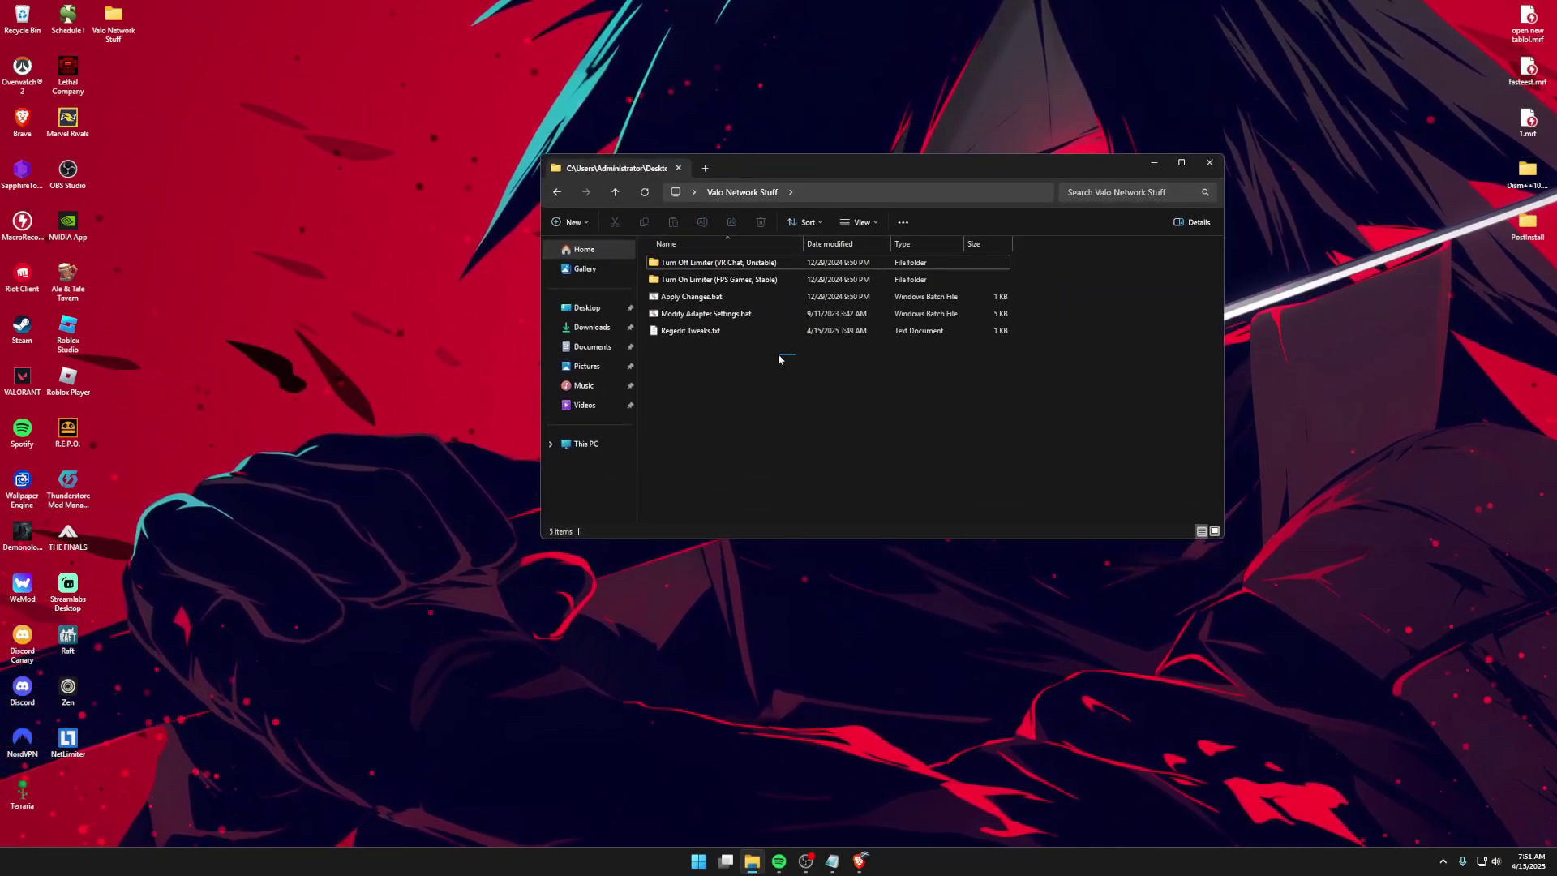
- Run Modify Adapter Settings.bat as administrator and refresh the folder once the script has finished
left_click(704, 314)
right_click(714, 321)
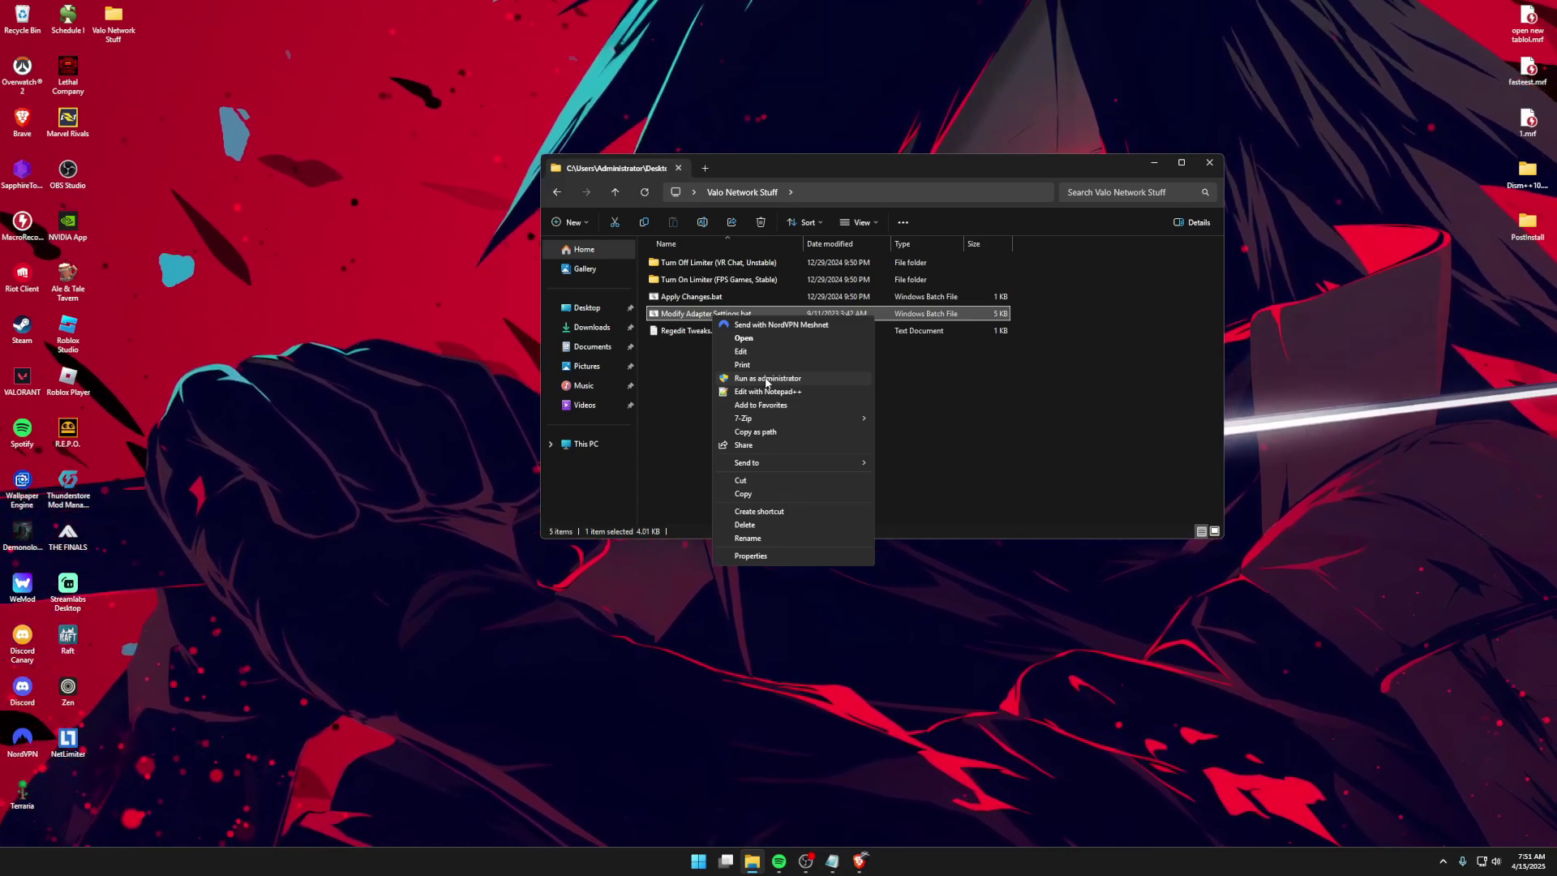
left_click(765, 378)
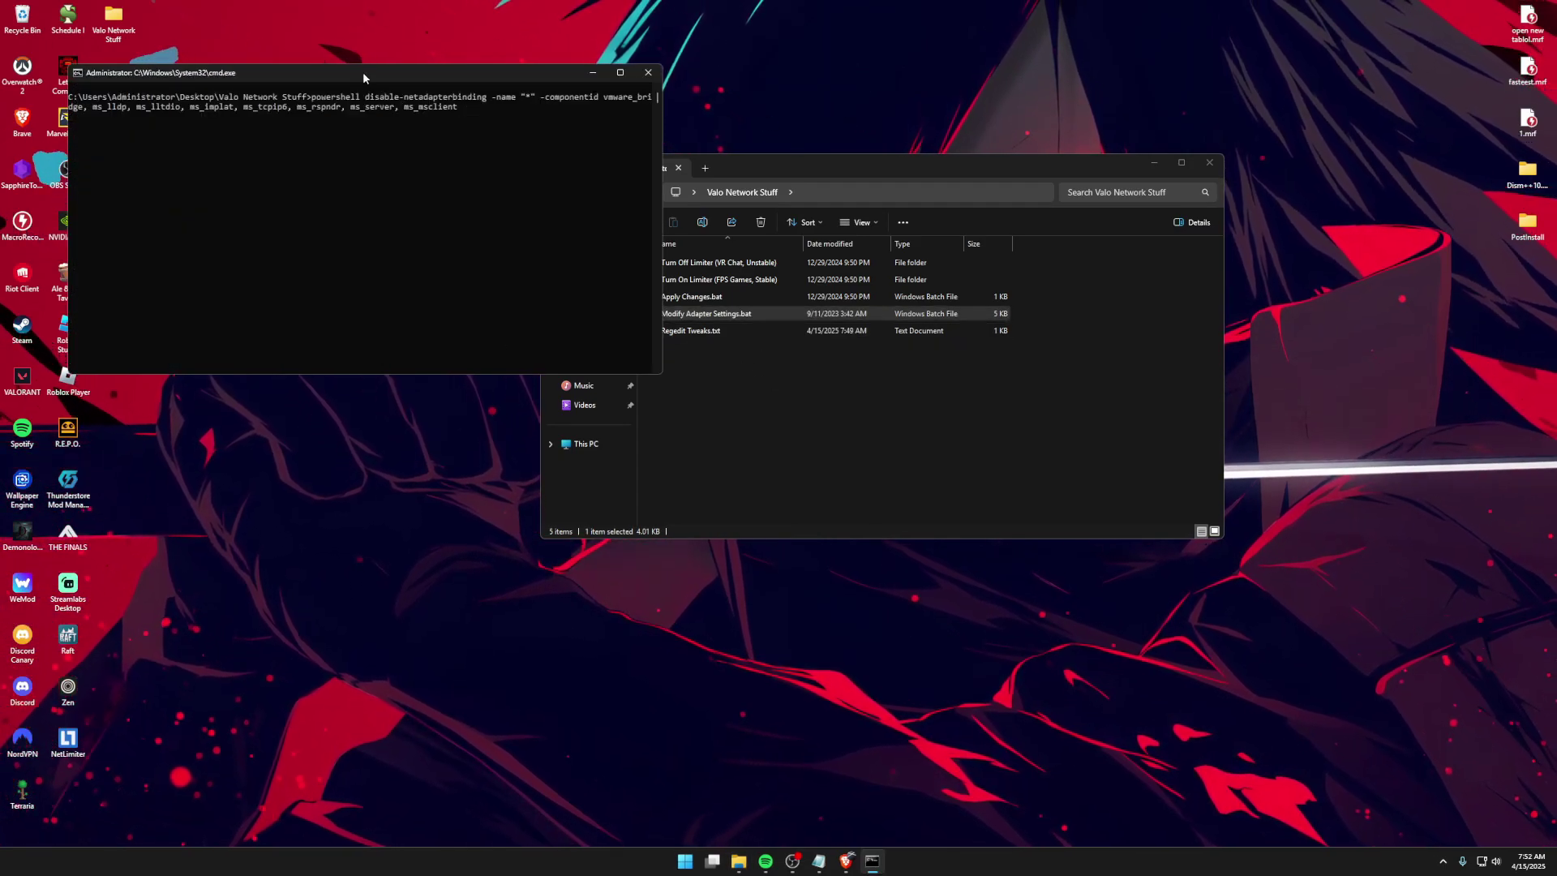
left_click_drag(362, 72, 917, 176)
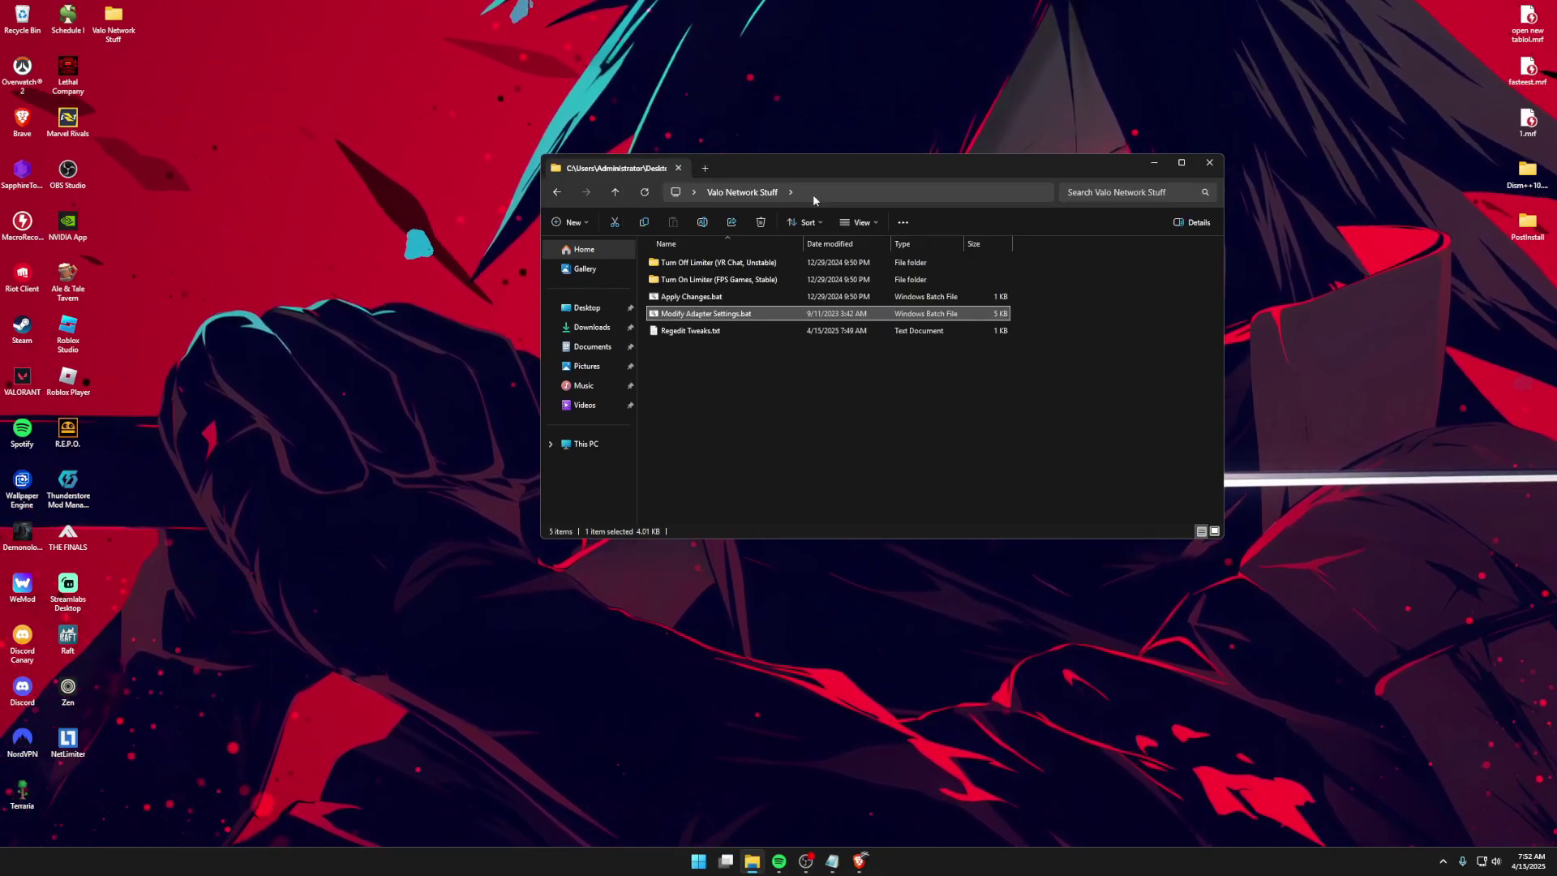
right_click(855, 393)
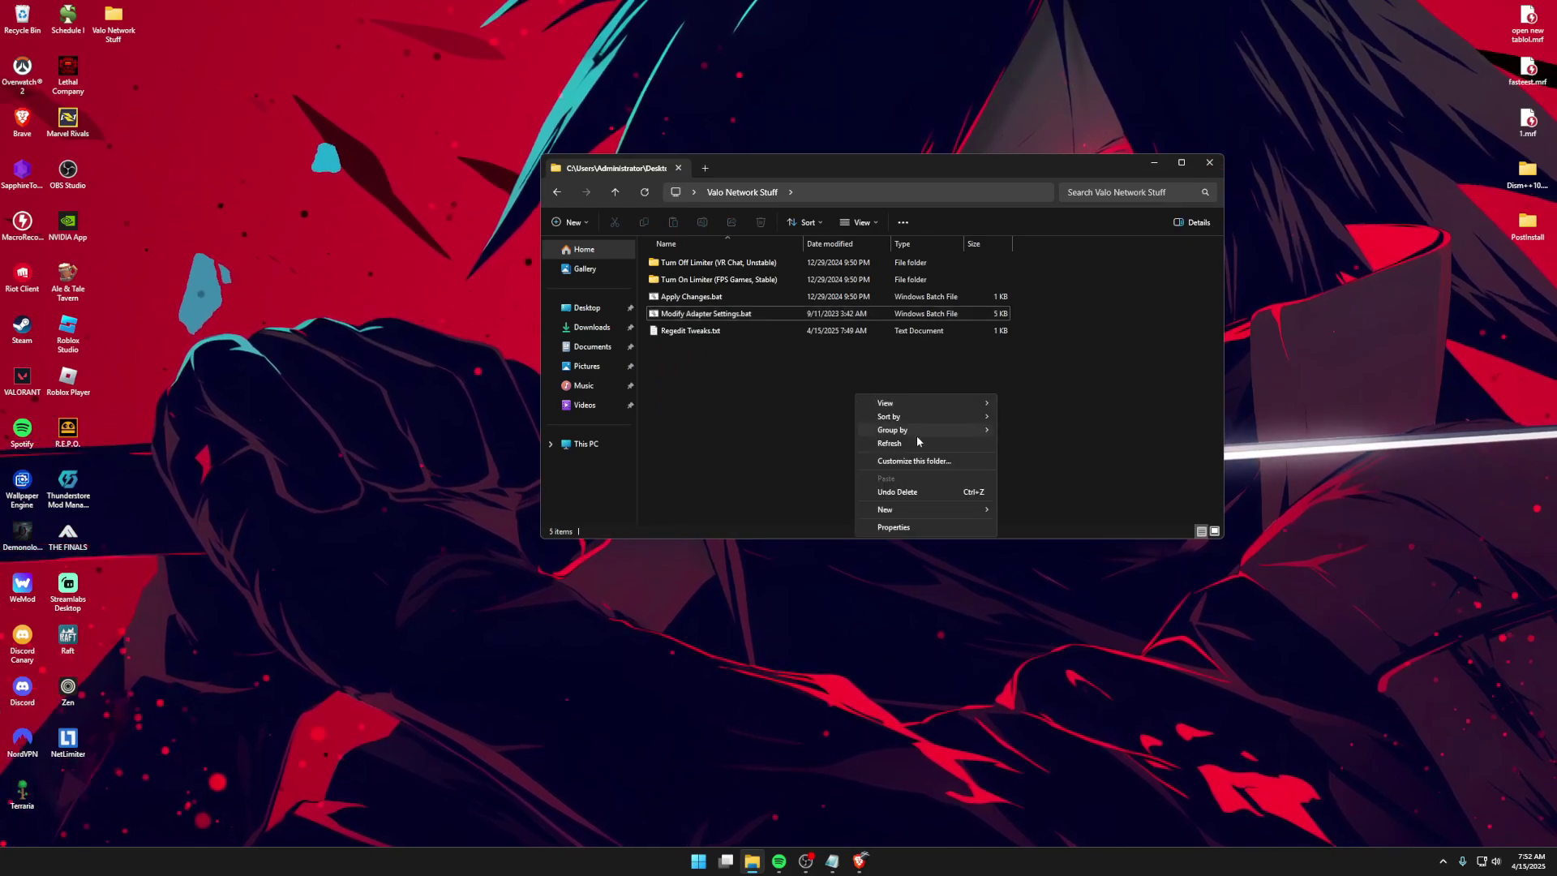
left_click(916, 435)
- Run yes.bat from the Turn On Limiter (FPS Games, Stable) folder as administrator
left_click(734, 280)
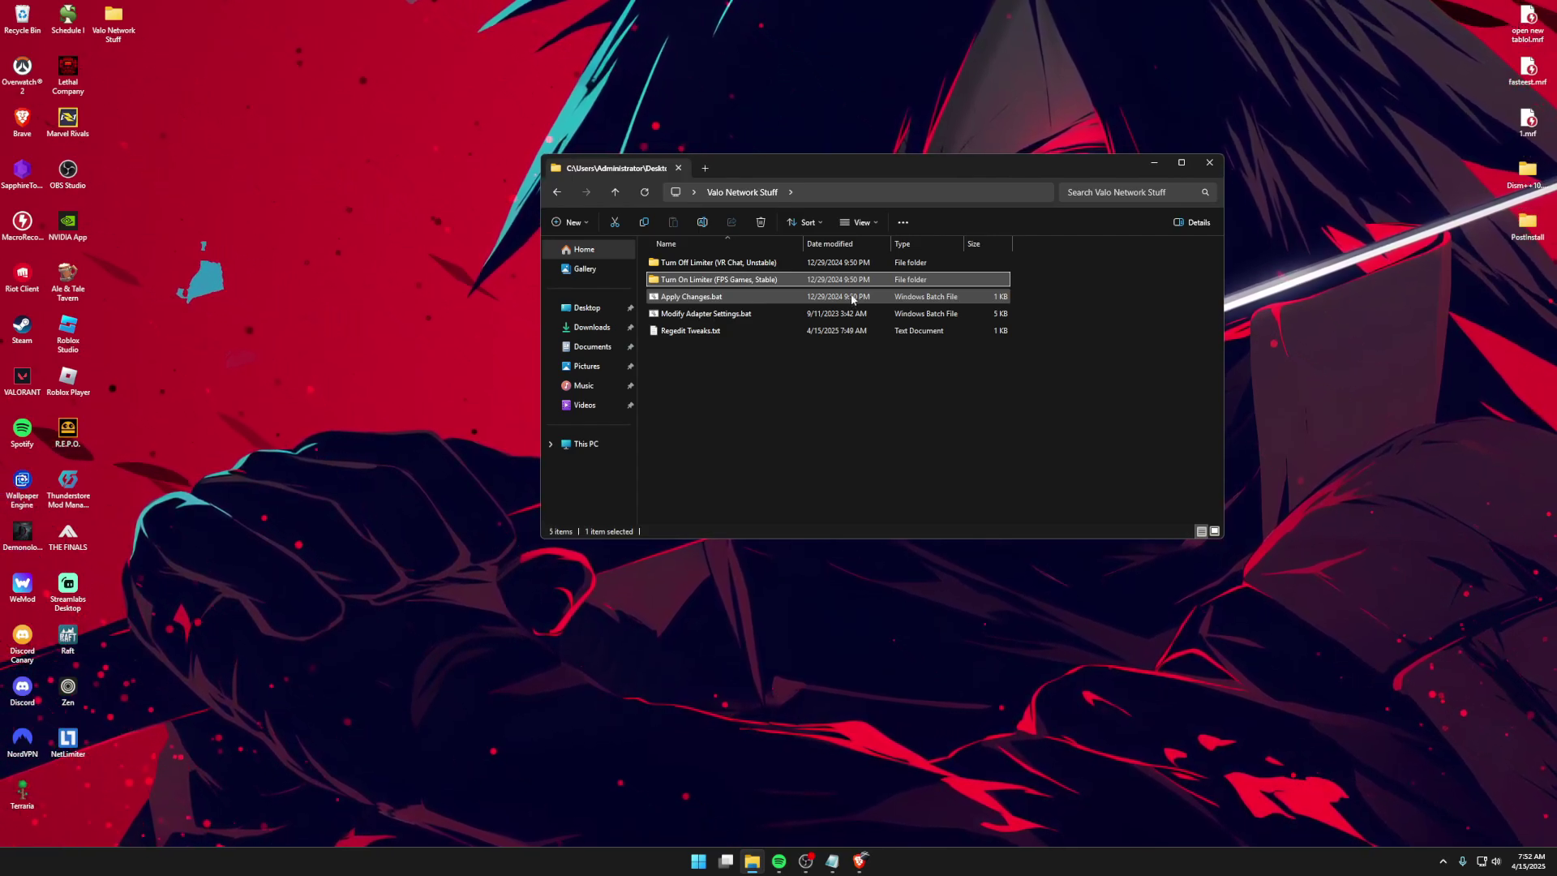
left_click(823, 266)
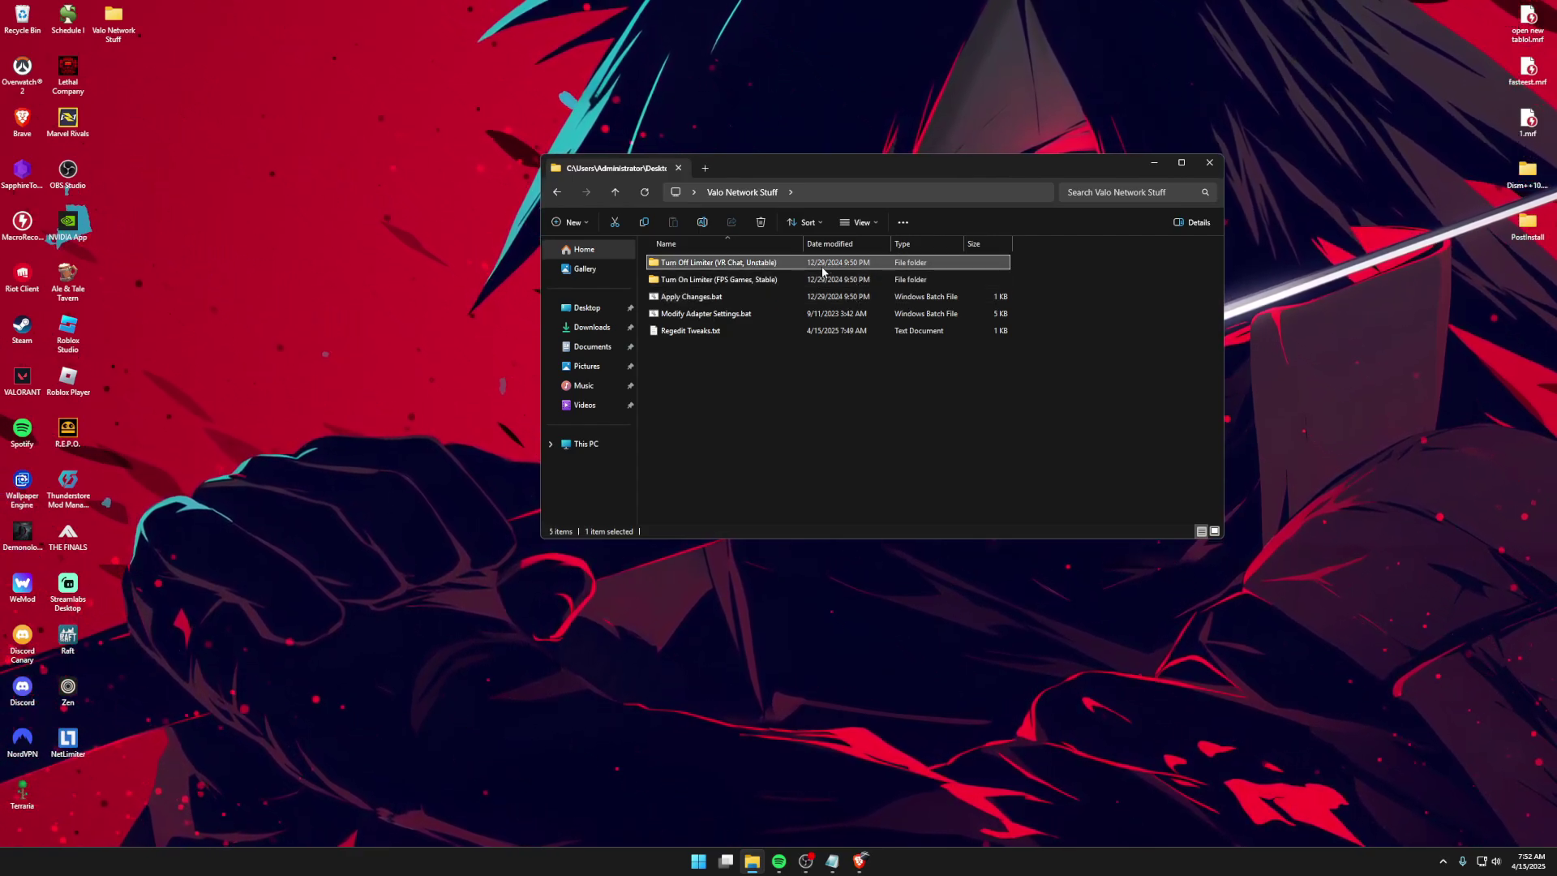
left_click(703, 279)
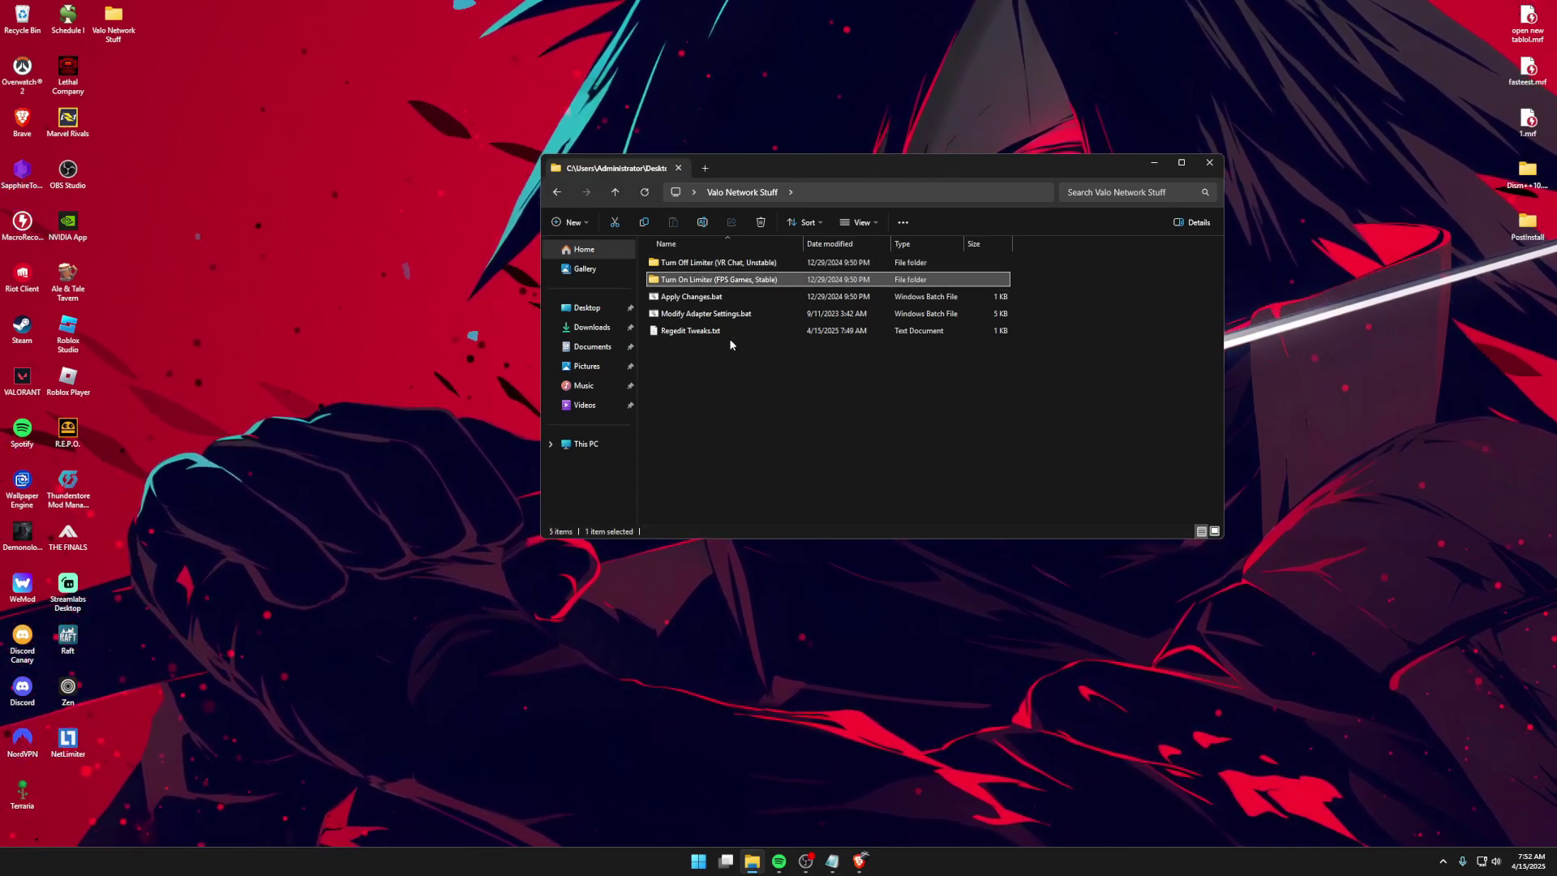
double_click(713, 280)
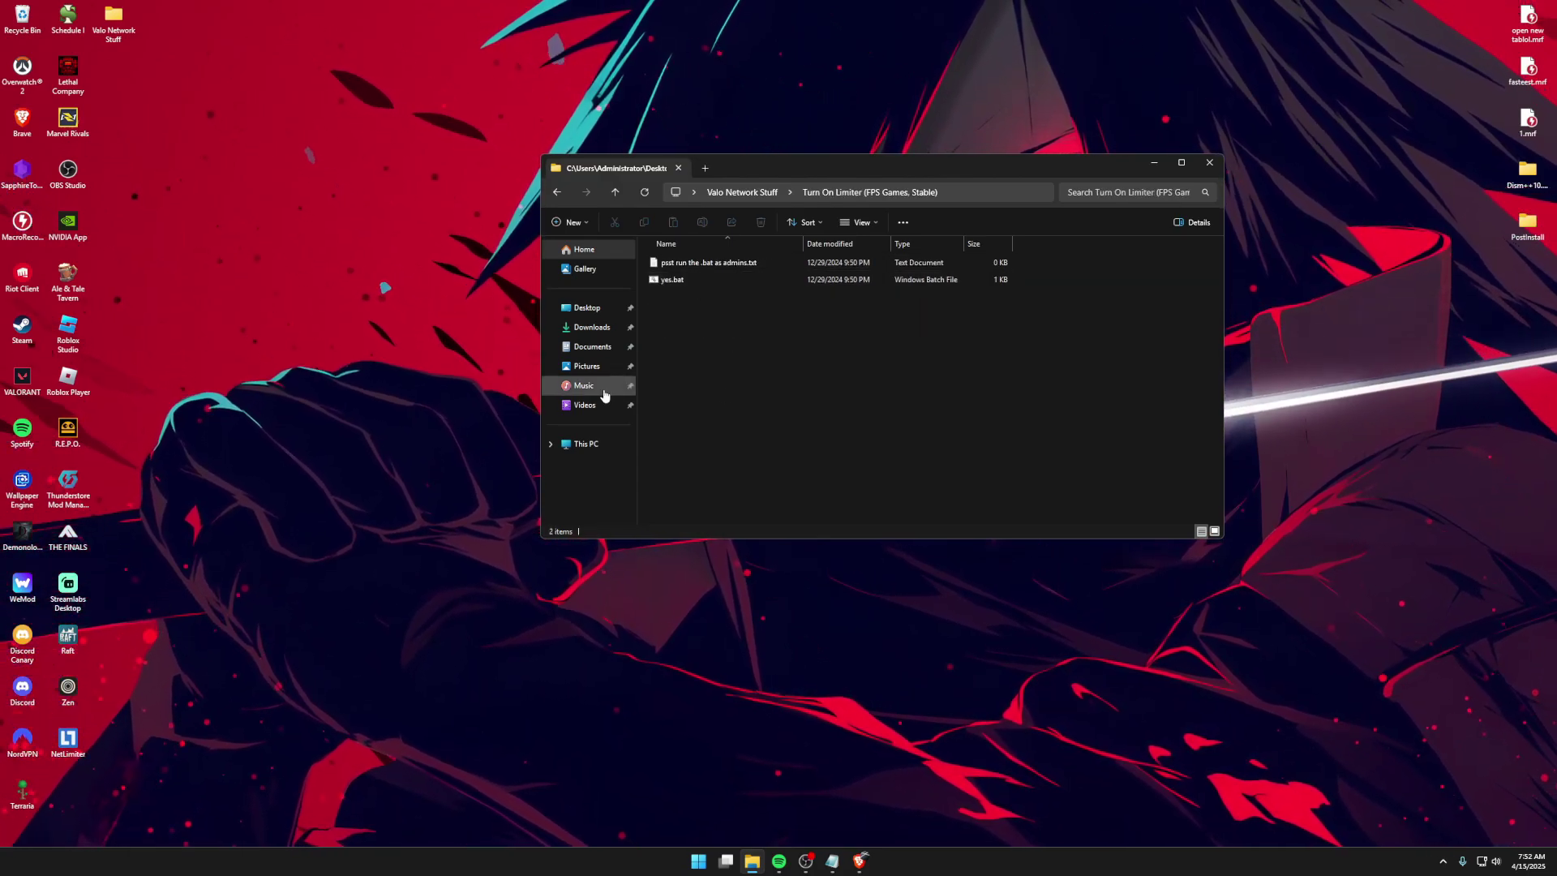
right_click(707, 281)
left_click(738, 346)
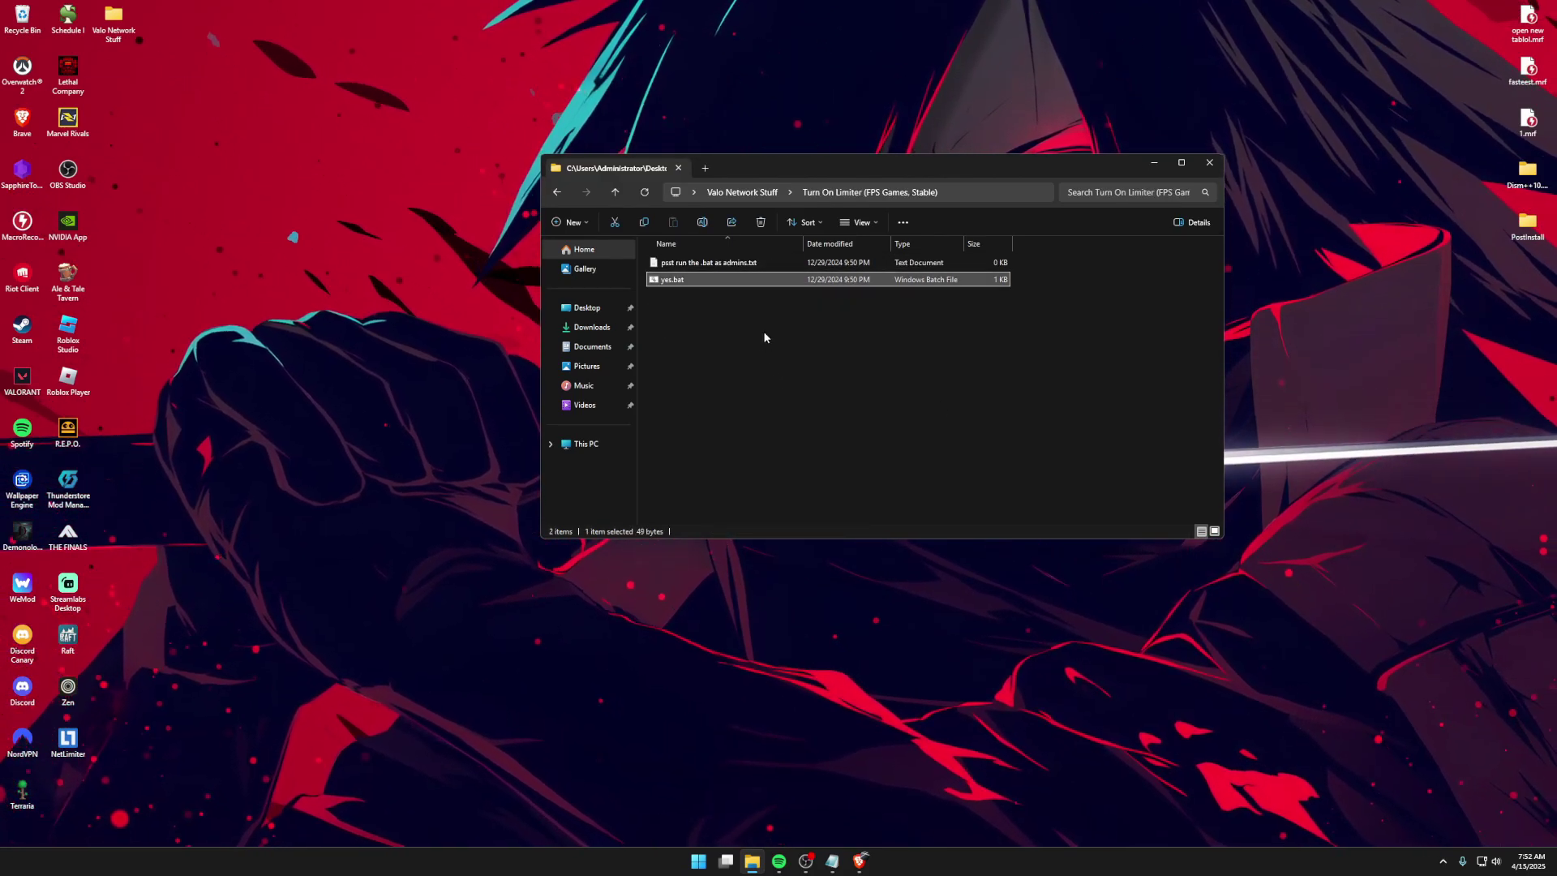
- Return to the Valo Network Stuff folder, run Apply Changes.bat as administrator and refresh the folder
key("alt+Left")
right_click(698, 298)
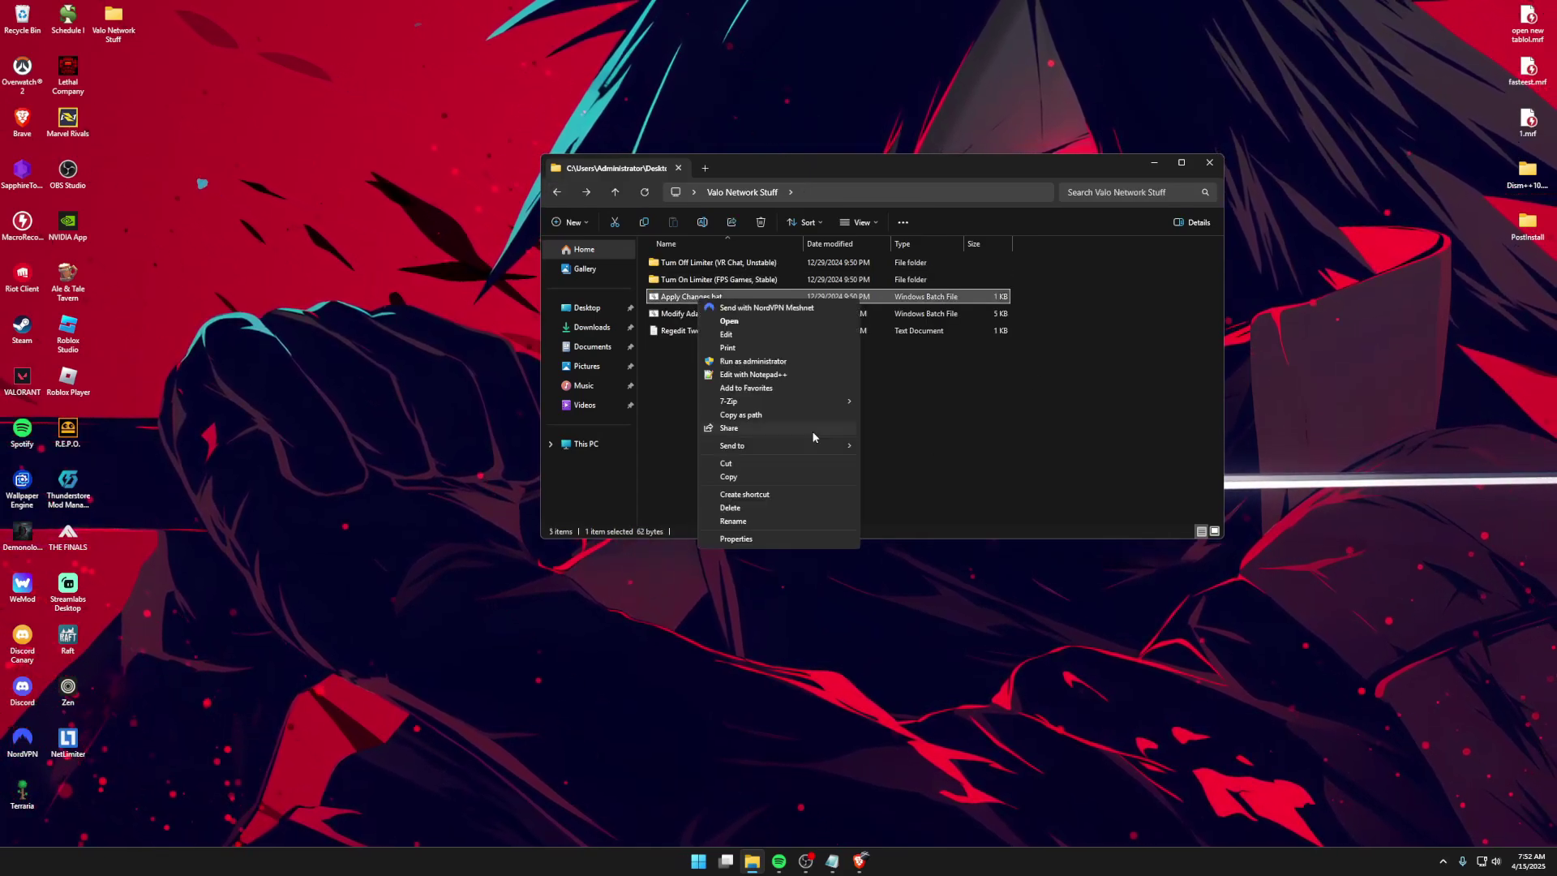
left_click(1042, 393)
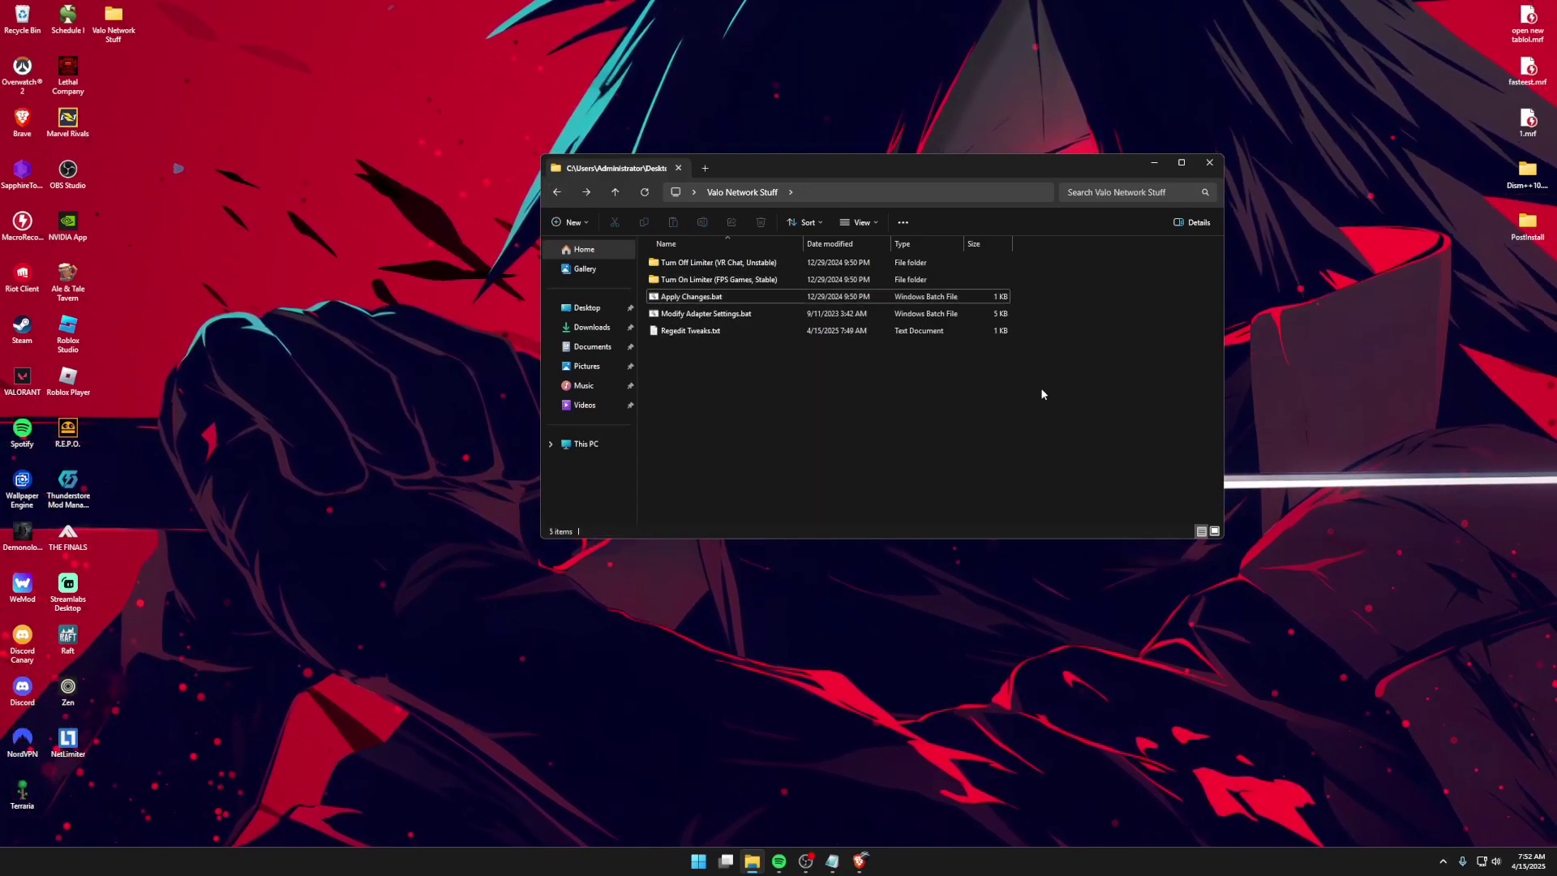
left_click(732, 297)
right_click(729, 300)
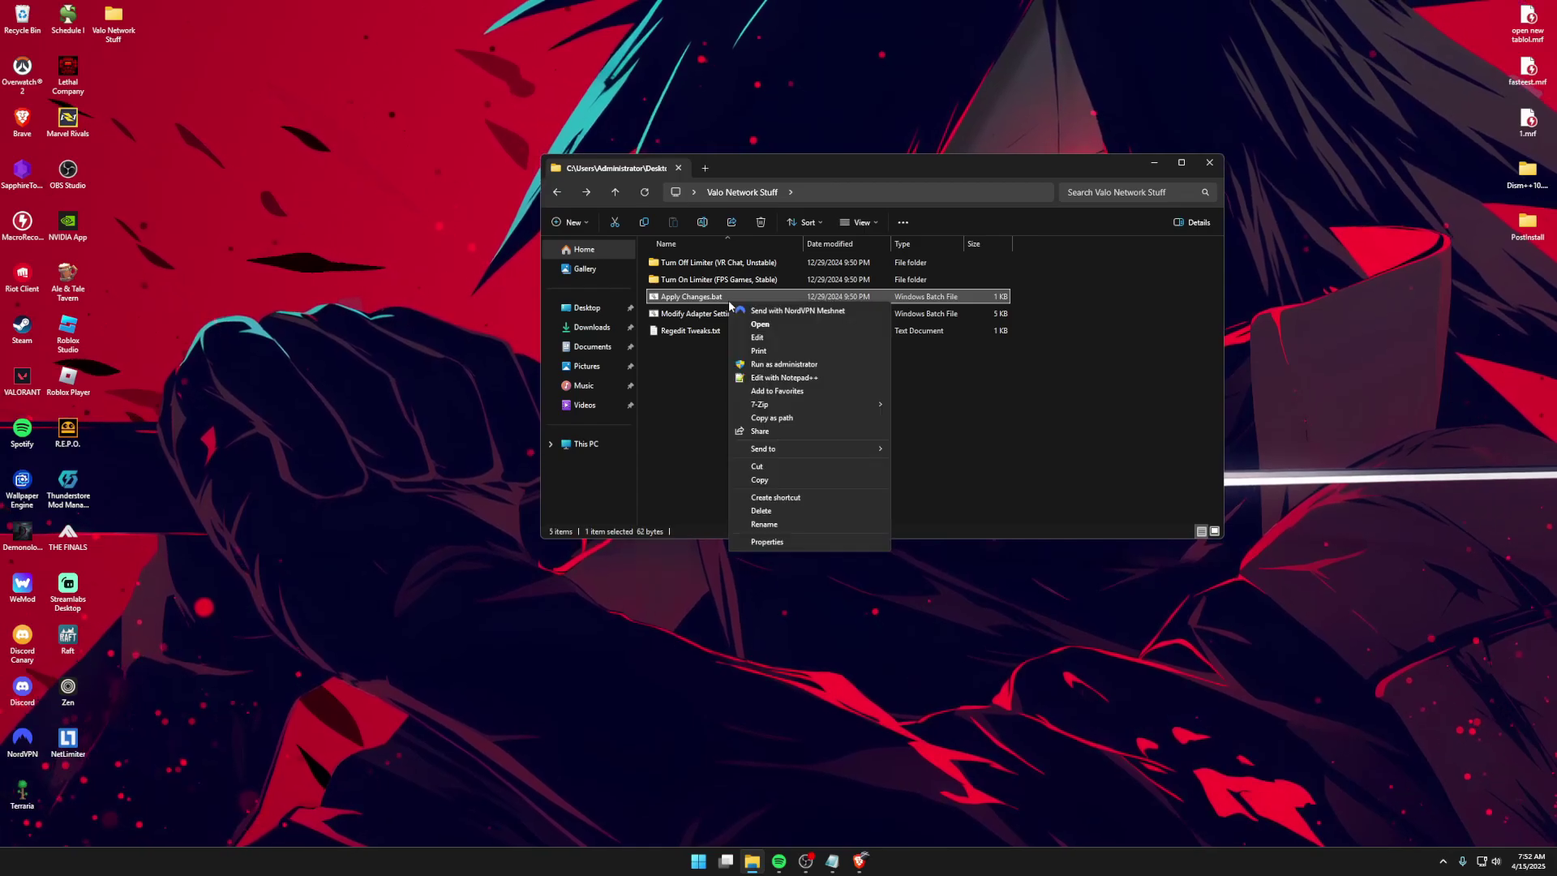
left_click(782, 365)
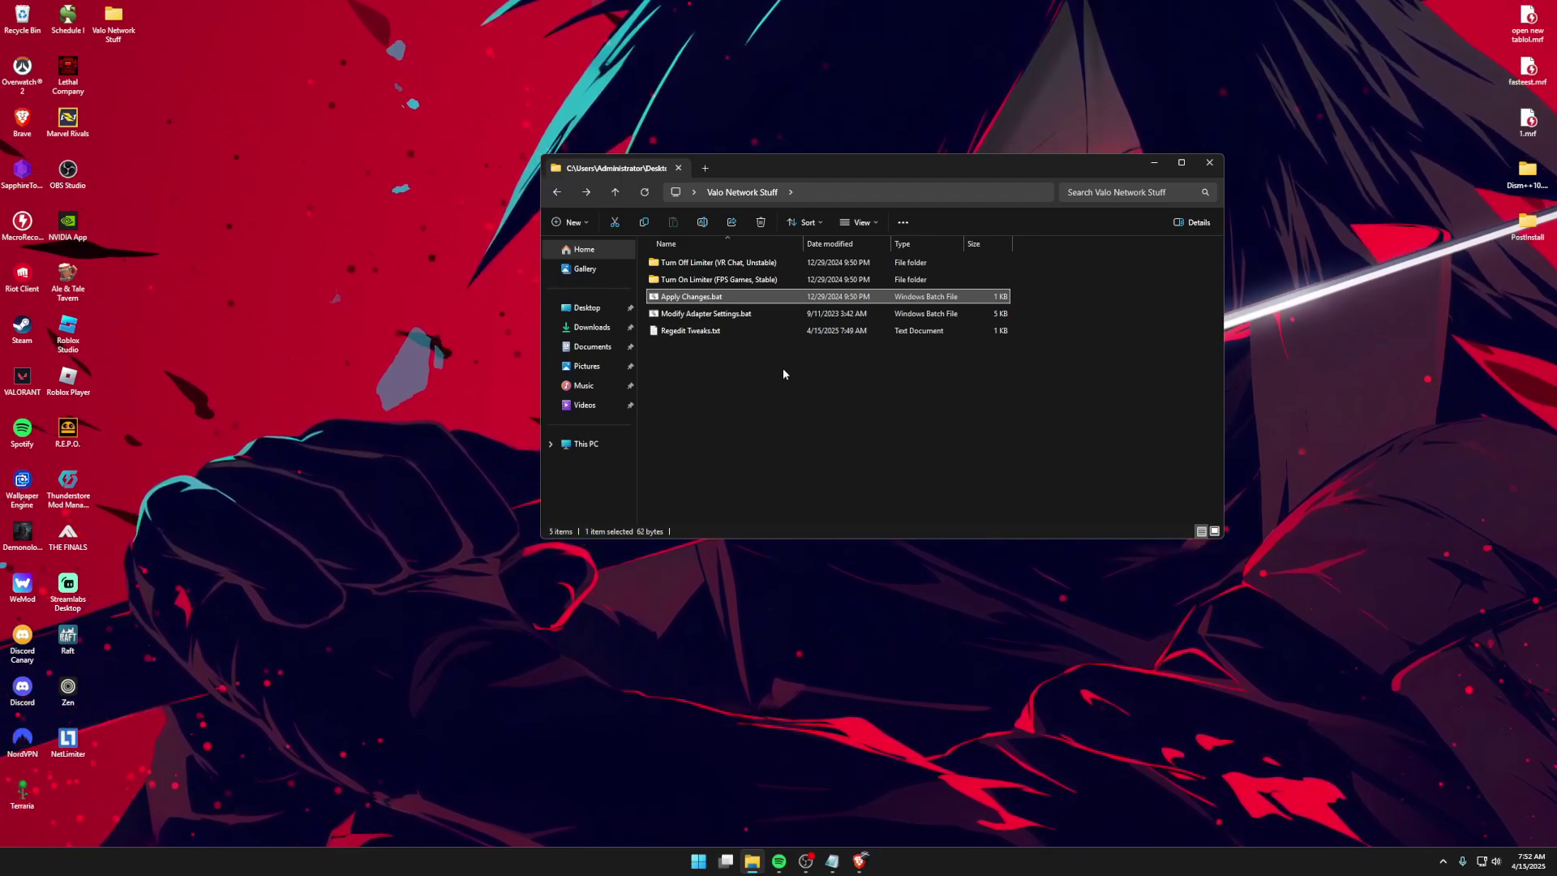
right_click(783, 370)
left_click(821, 421)
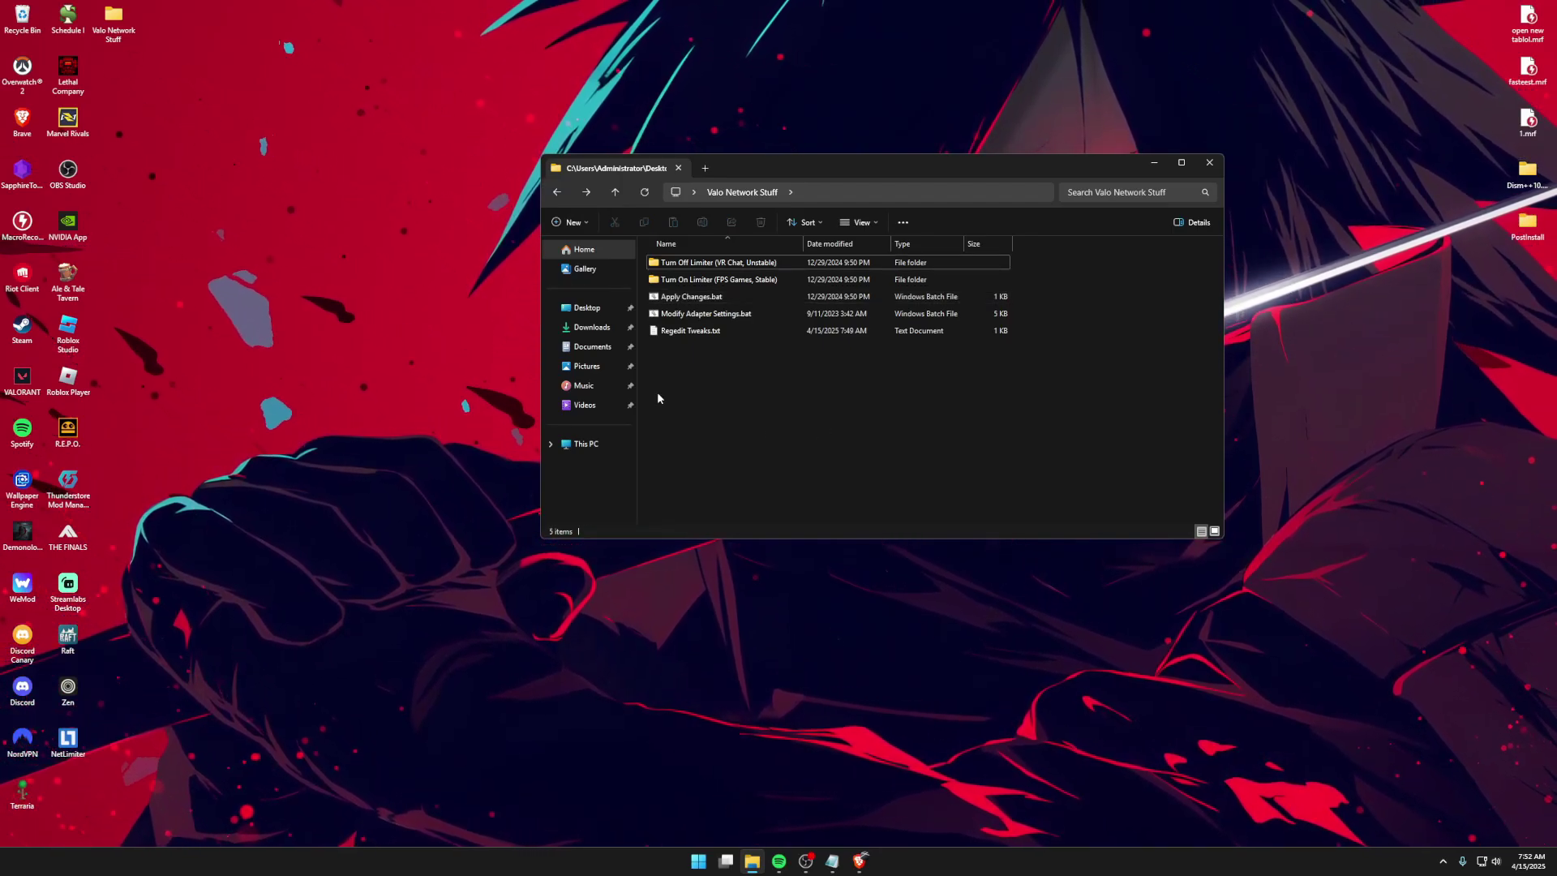
left_click_drag(1126, 410, 575, 641)
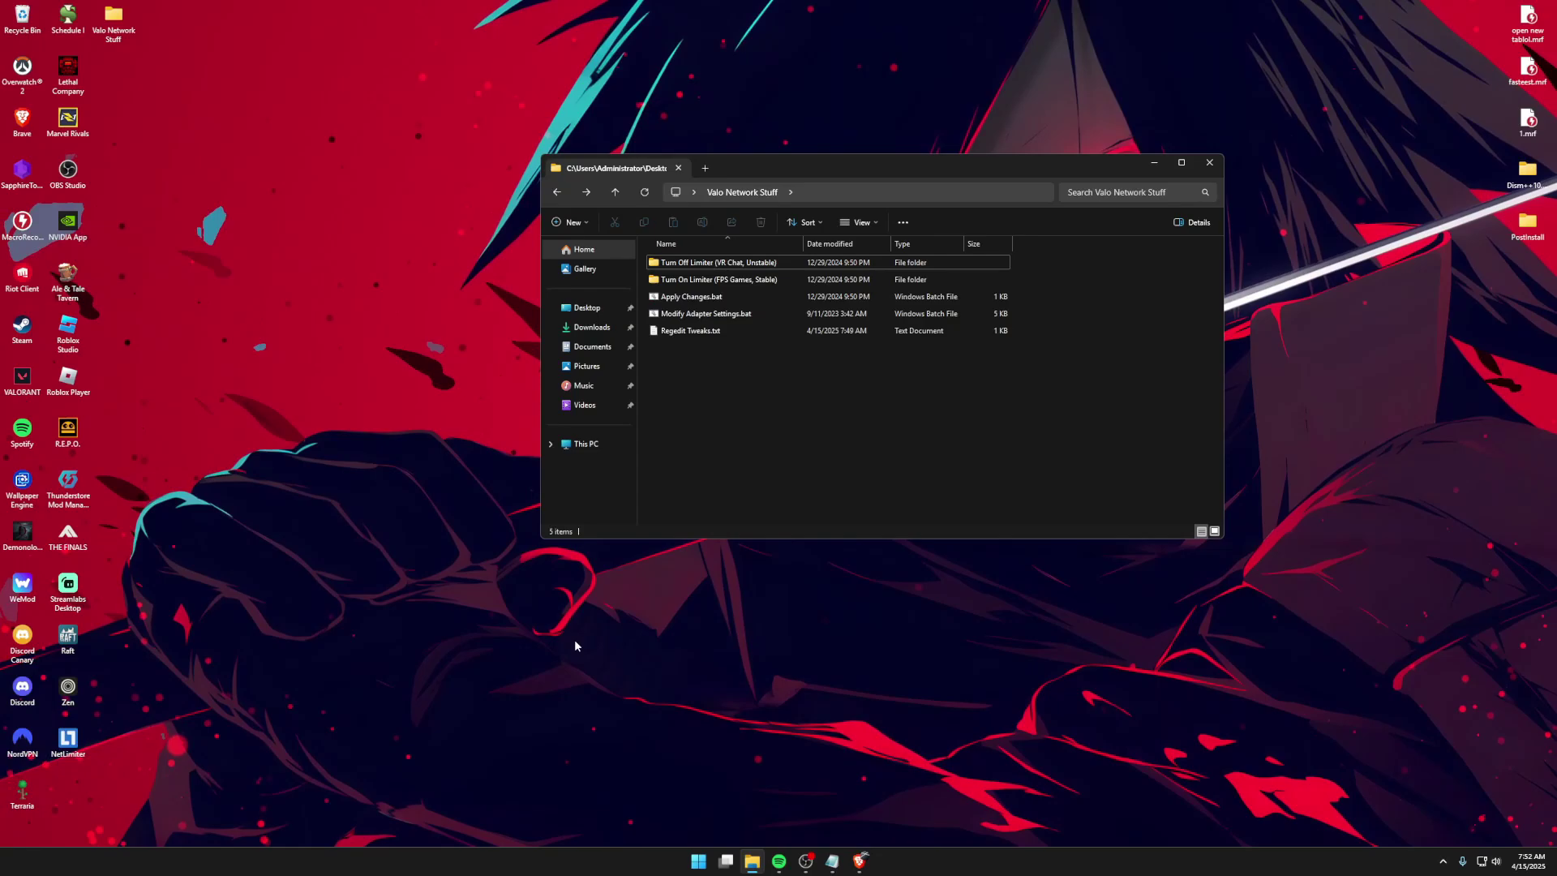
left_click(698, 862)
left_click(694, 331)
right_click(694, 334)
left_click(762, 733)
left_click(698, 862)
left_click(1028, 457)
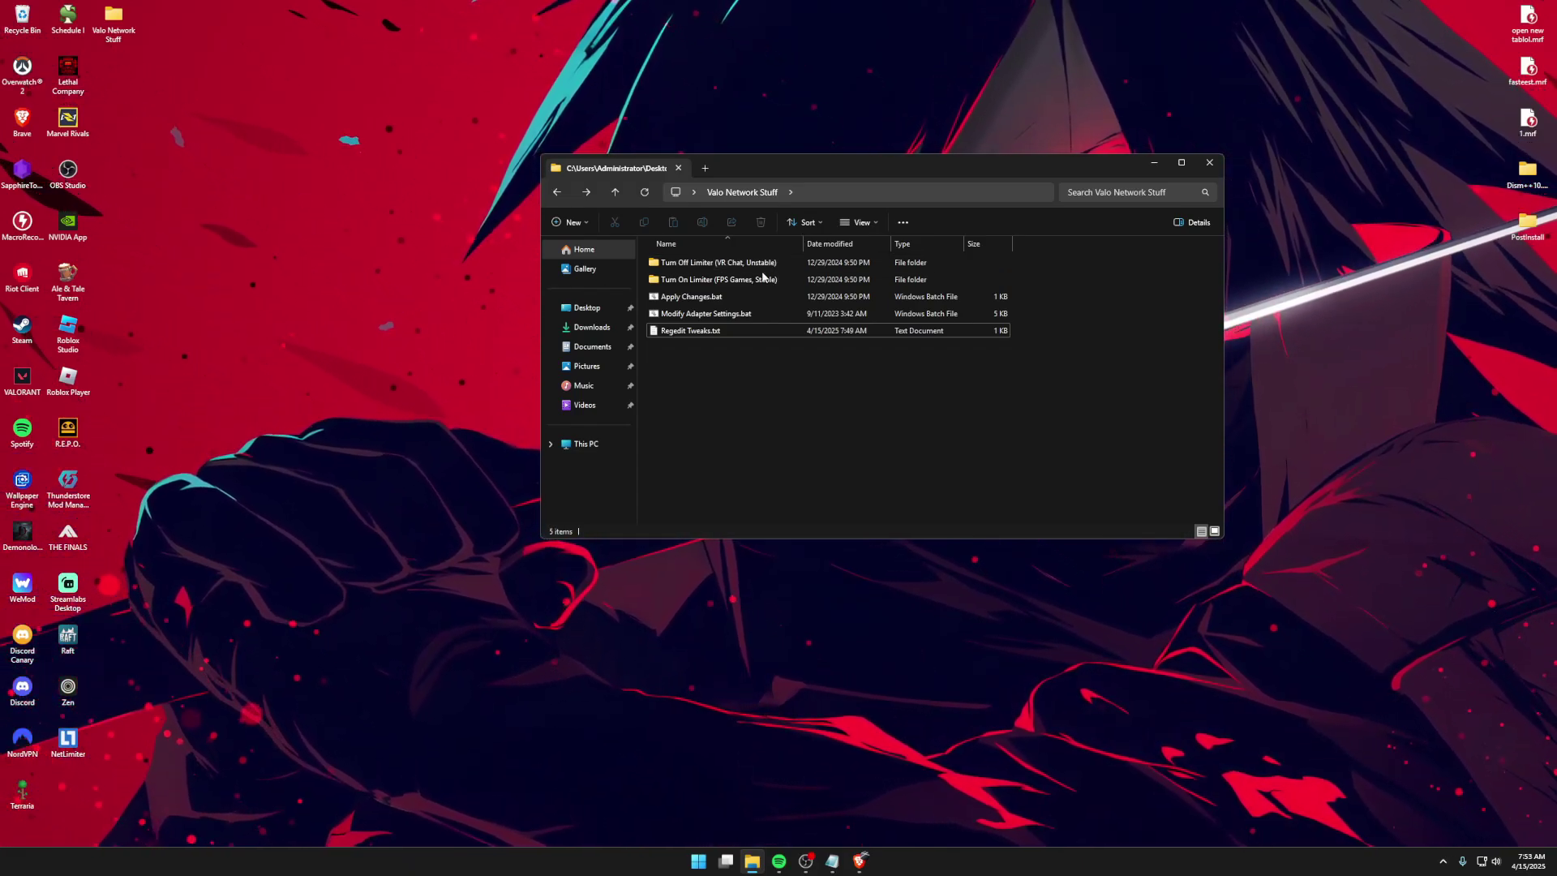
- View the batch file in the Turn Off Limiter (VR Chat, Unstable) folder and return to Valo Network Stuff
double_click(702, 262)
right_click(705, 262)
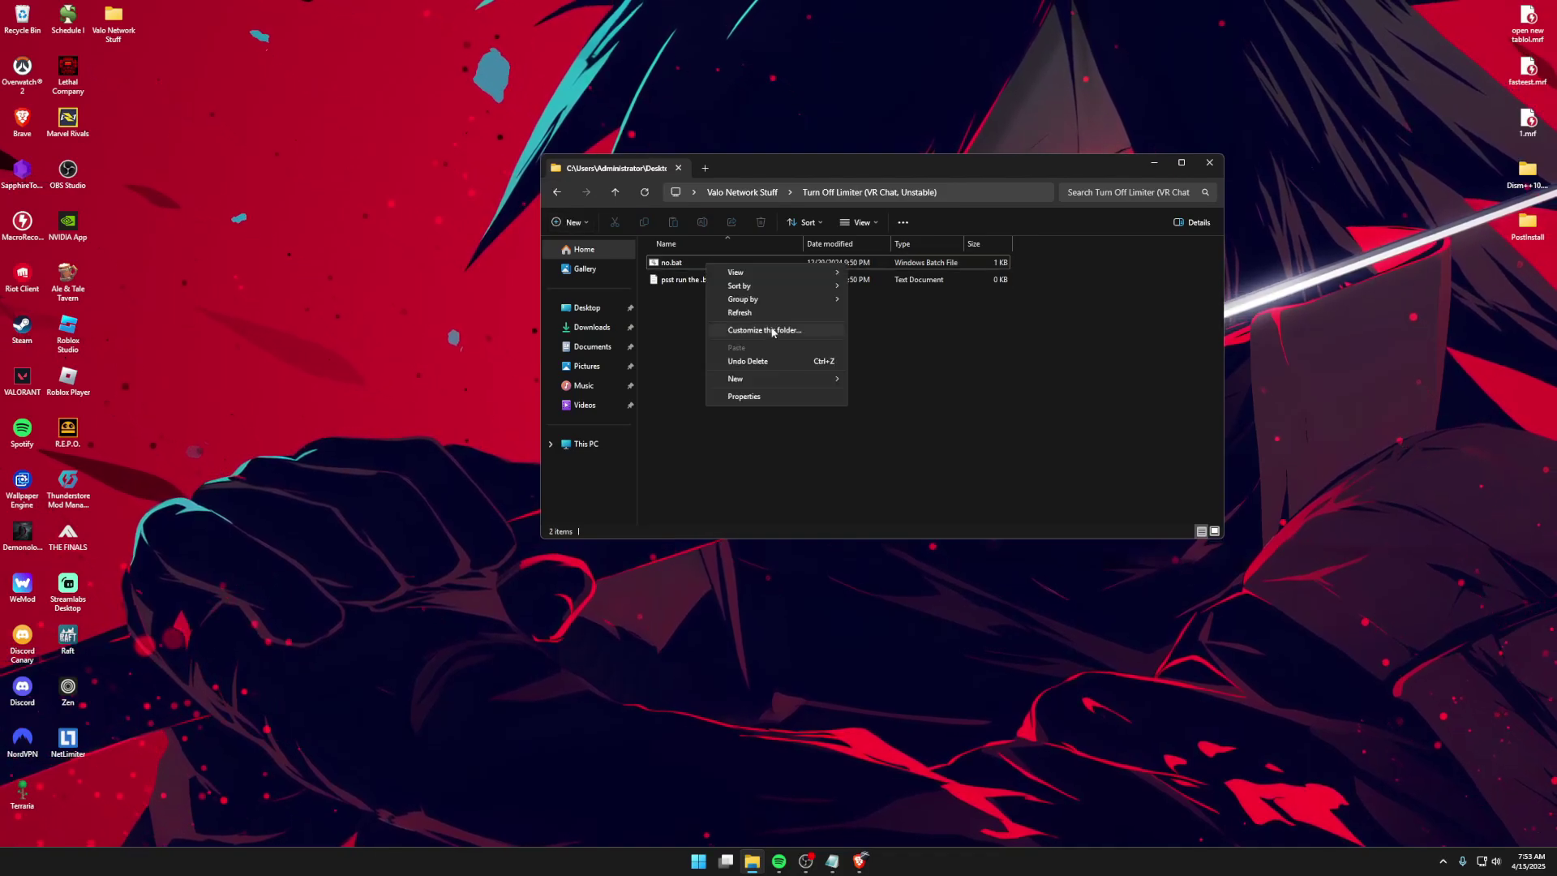
left_click(557, 192)
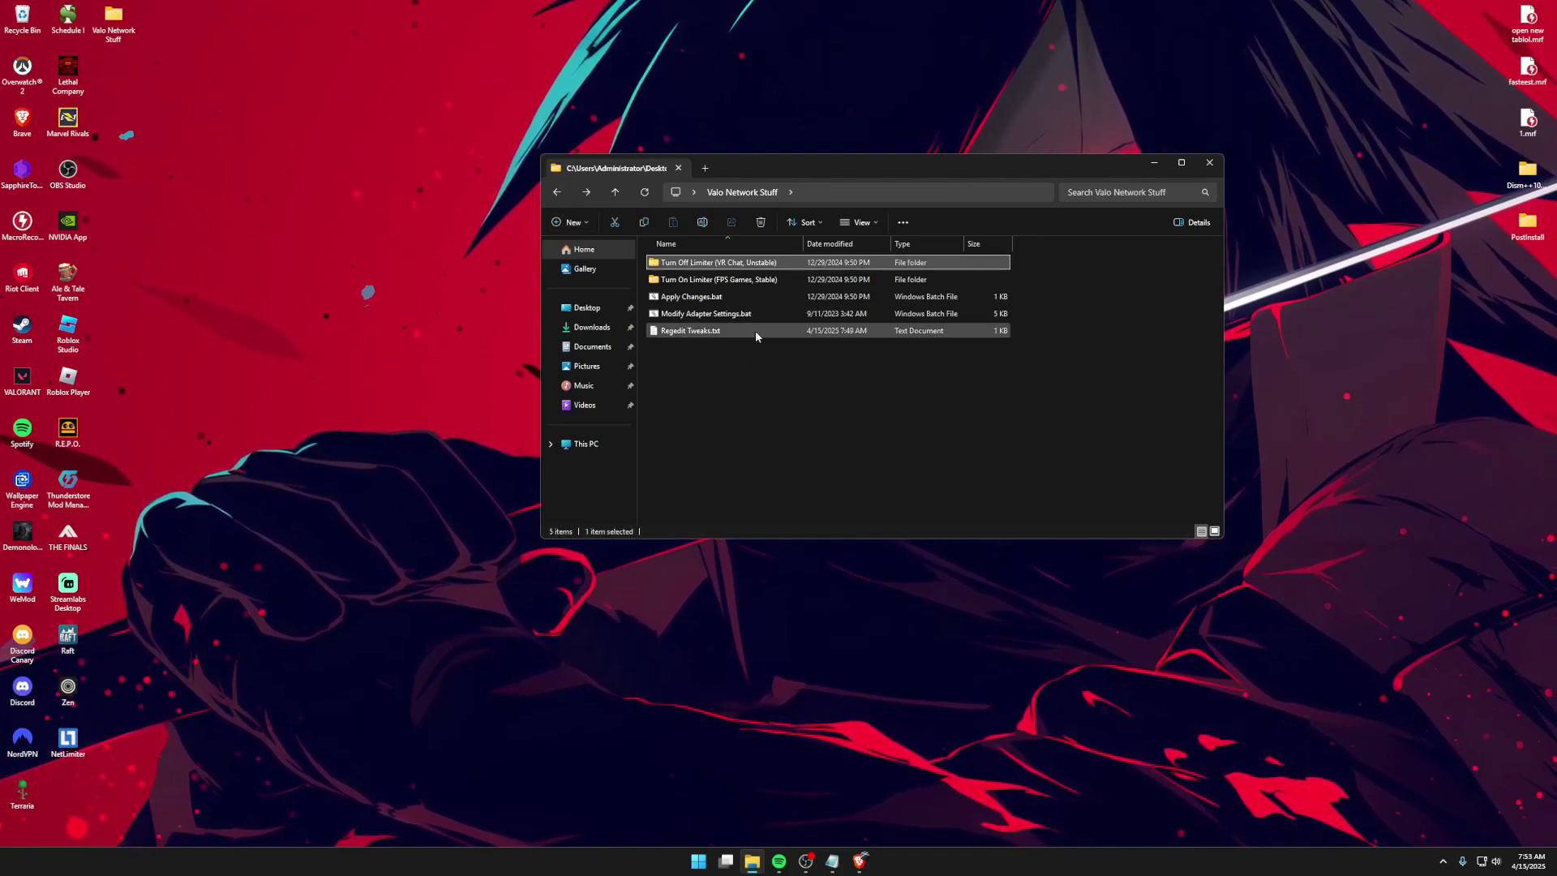
right_click(724, 296)
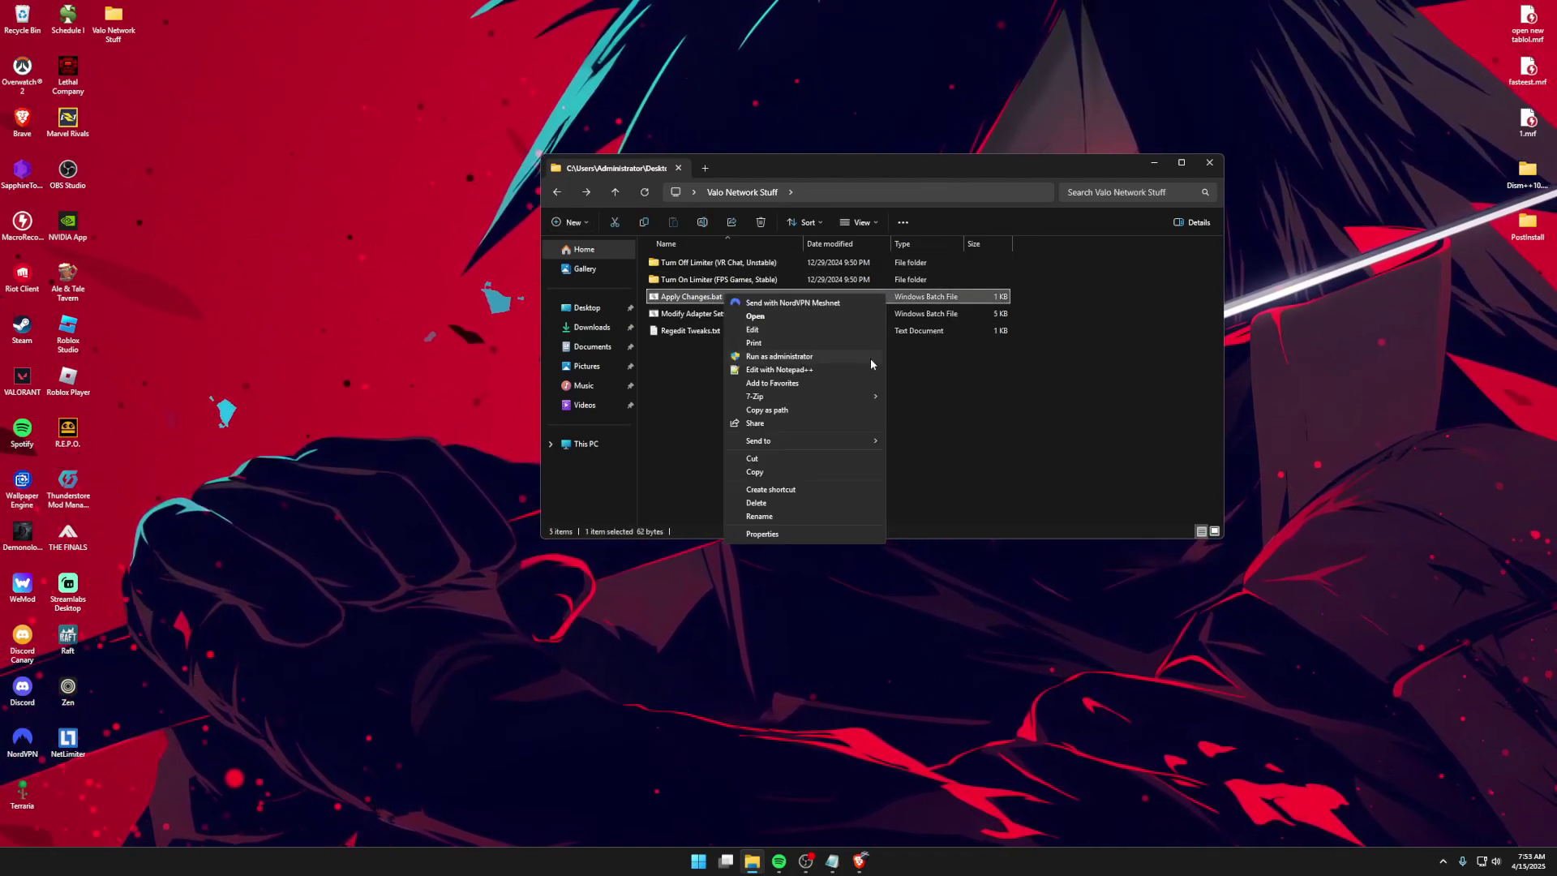
left_click(1022, 316)
left_click_drag(1174, 382, 1059, 469)
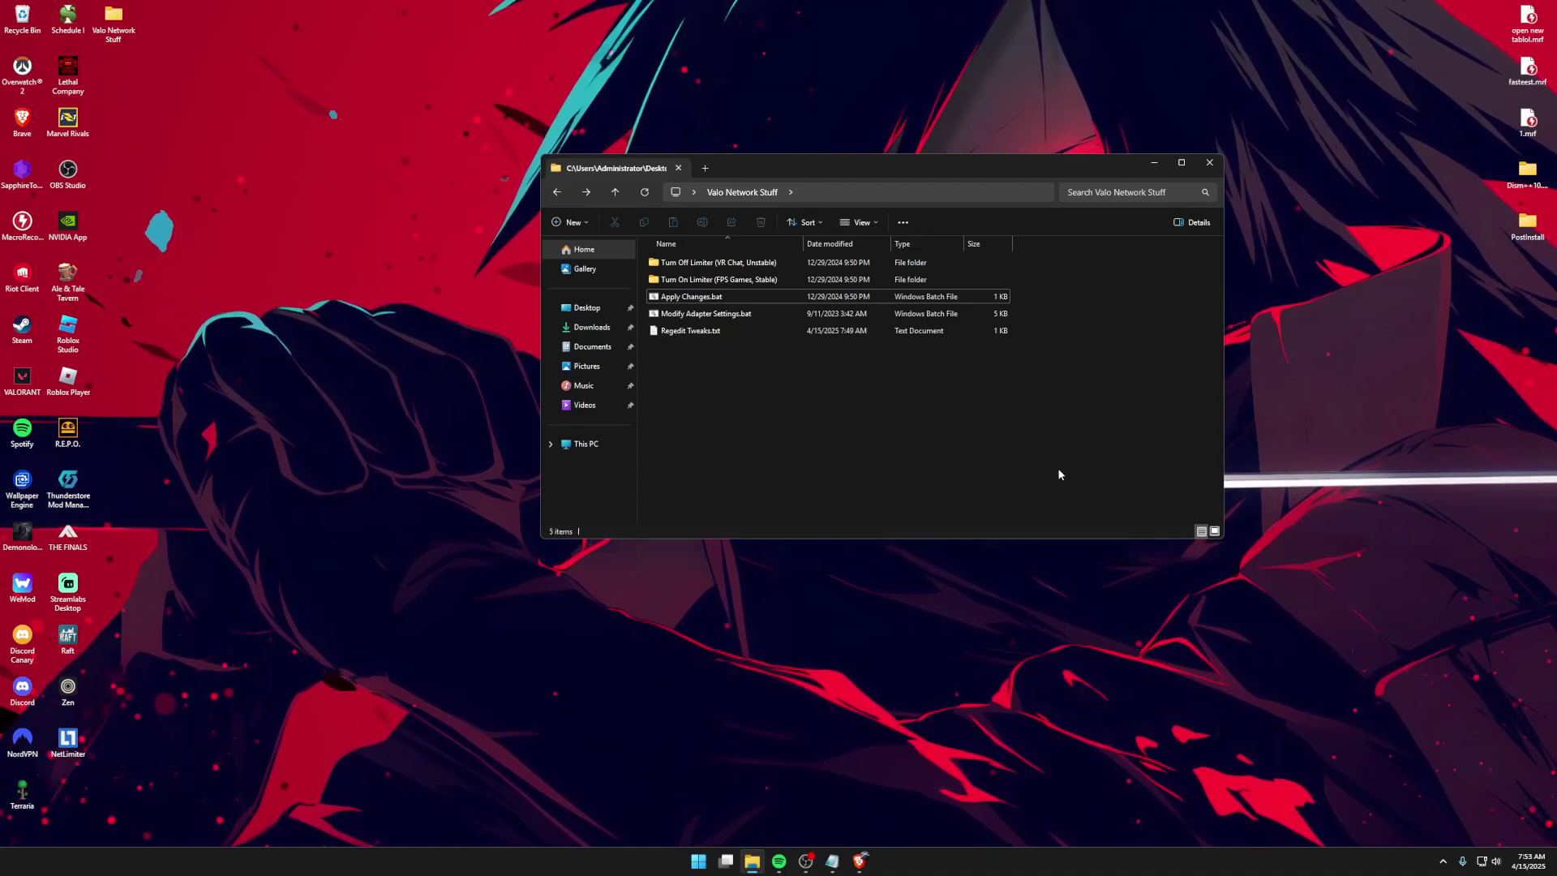
left_click(691, 297)
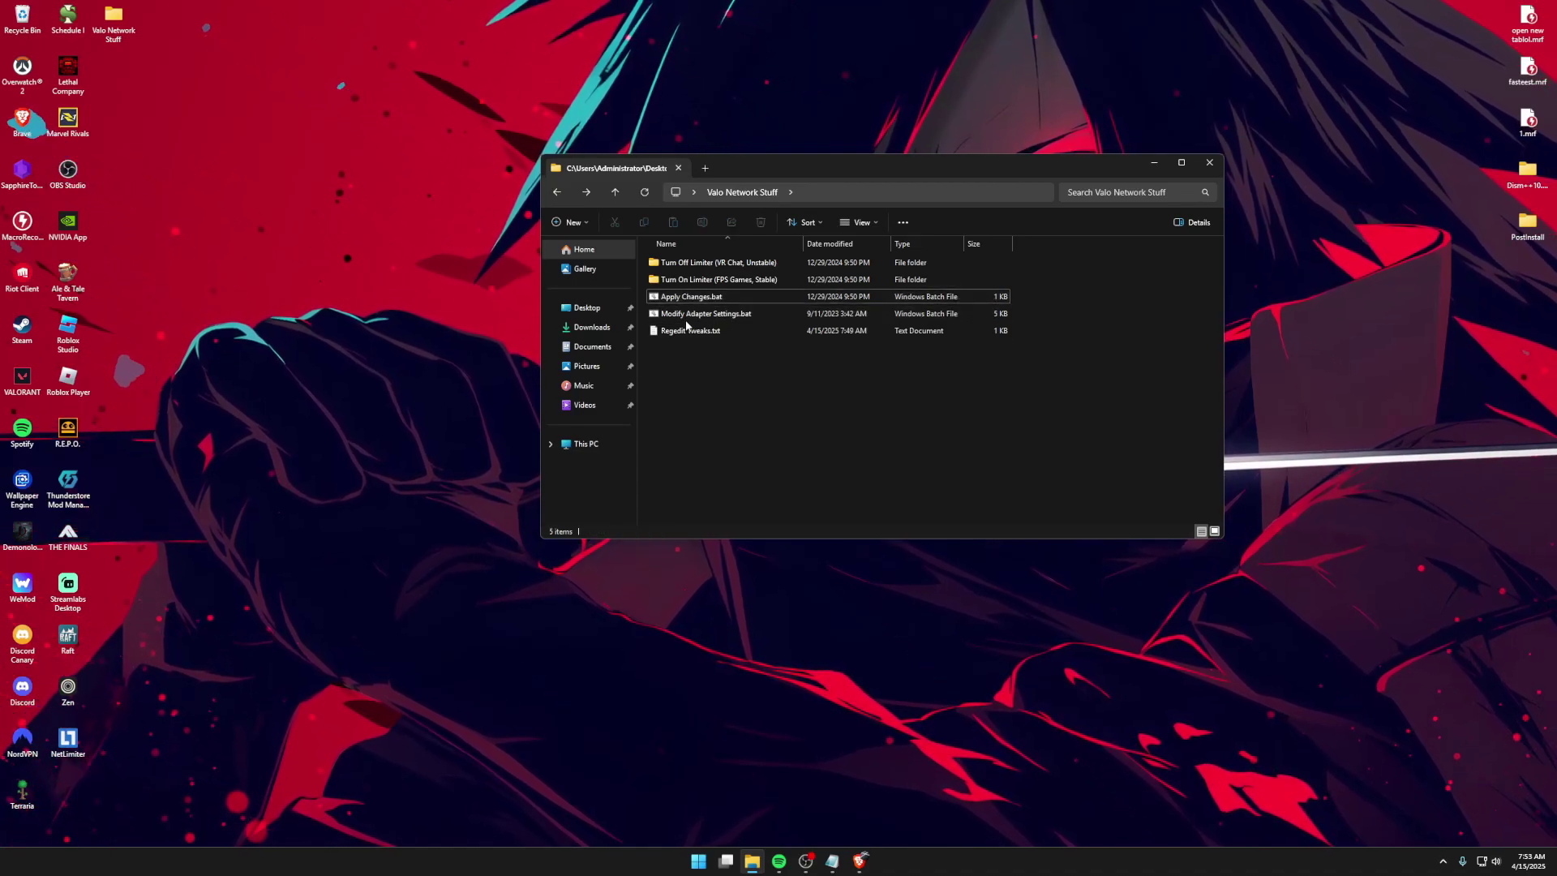
right_click(702, 317)
right_click(721, 310)
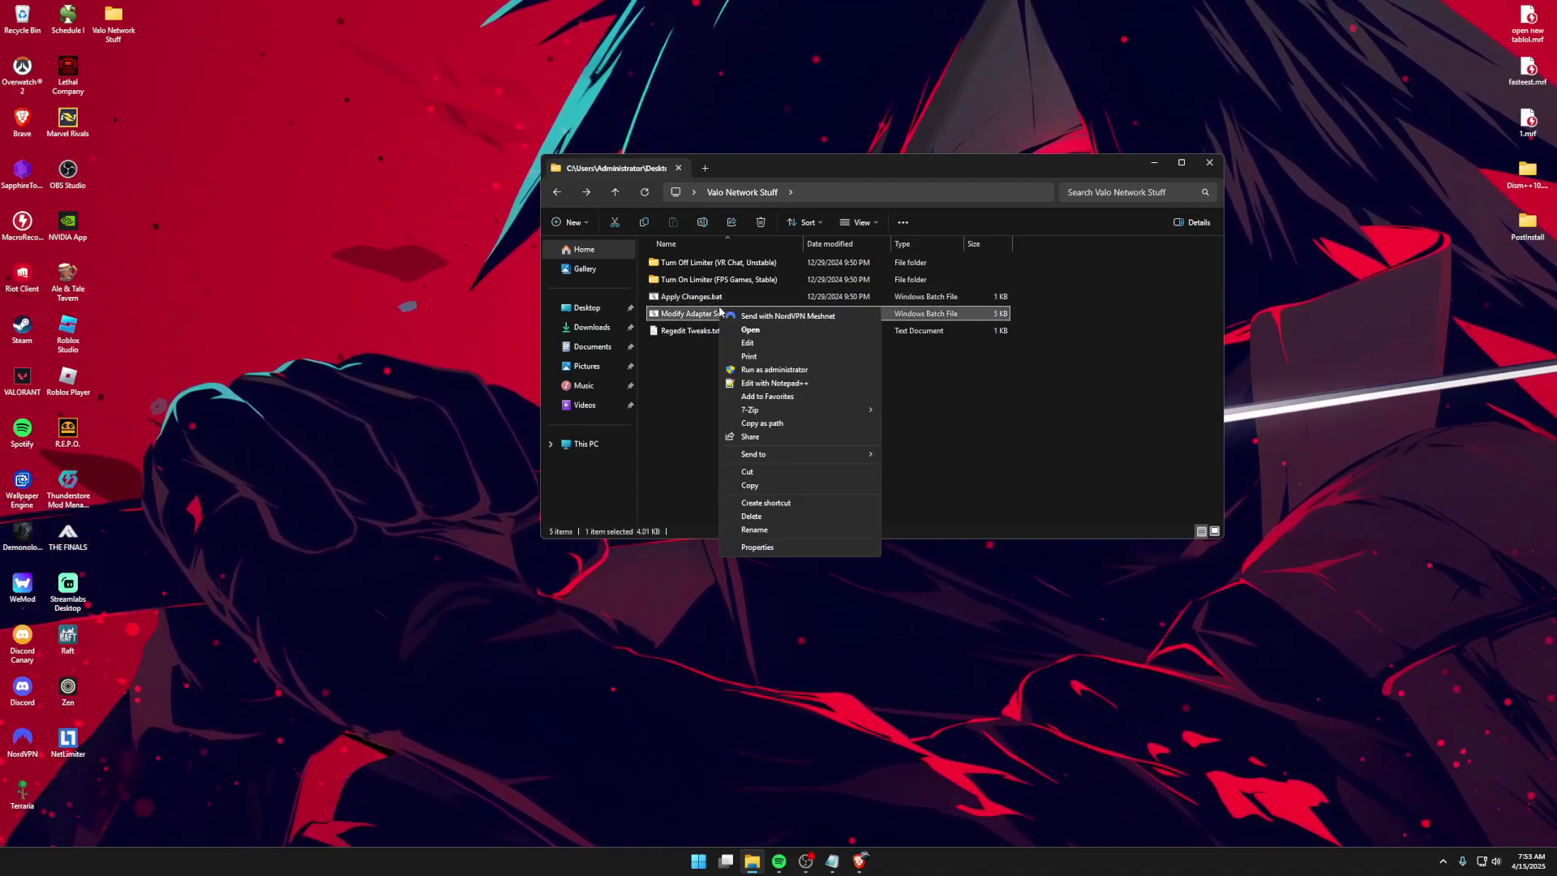
left_click_drag(1034, 420, 825, 415)
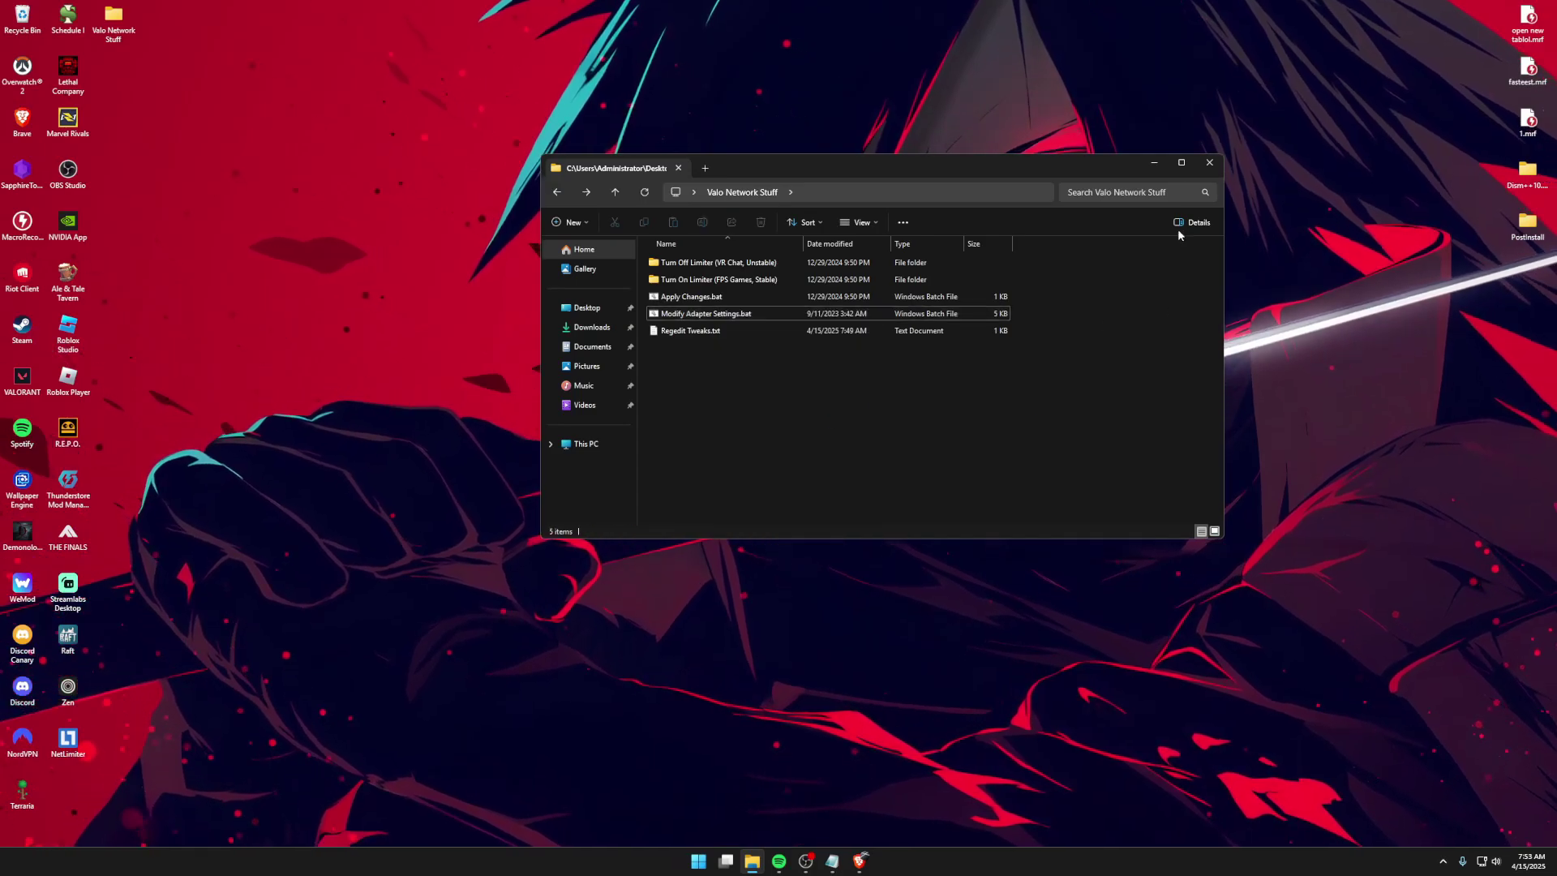
- Close the Valo Network Stuff folder, switch to the Brave browser and maximize the Waveform results window
left_click(1209, 163)
left_click(860, 861)
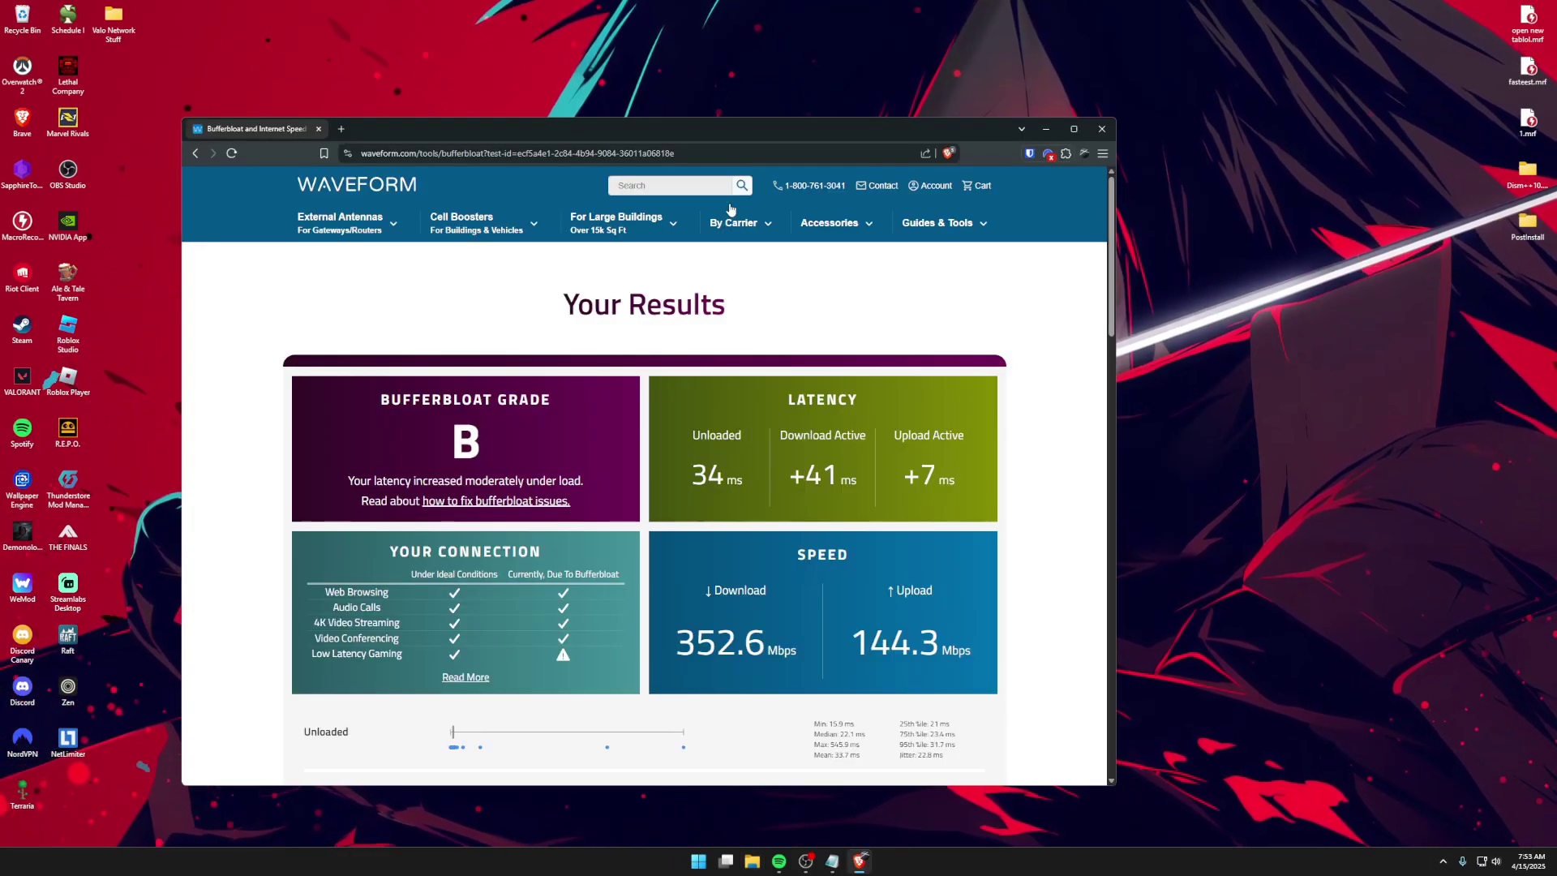
left_click_drag(680, 138, 680, 5)
left_click(510, 40)
key("ctrl+c")
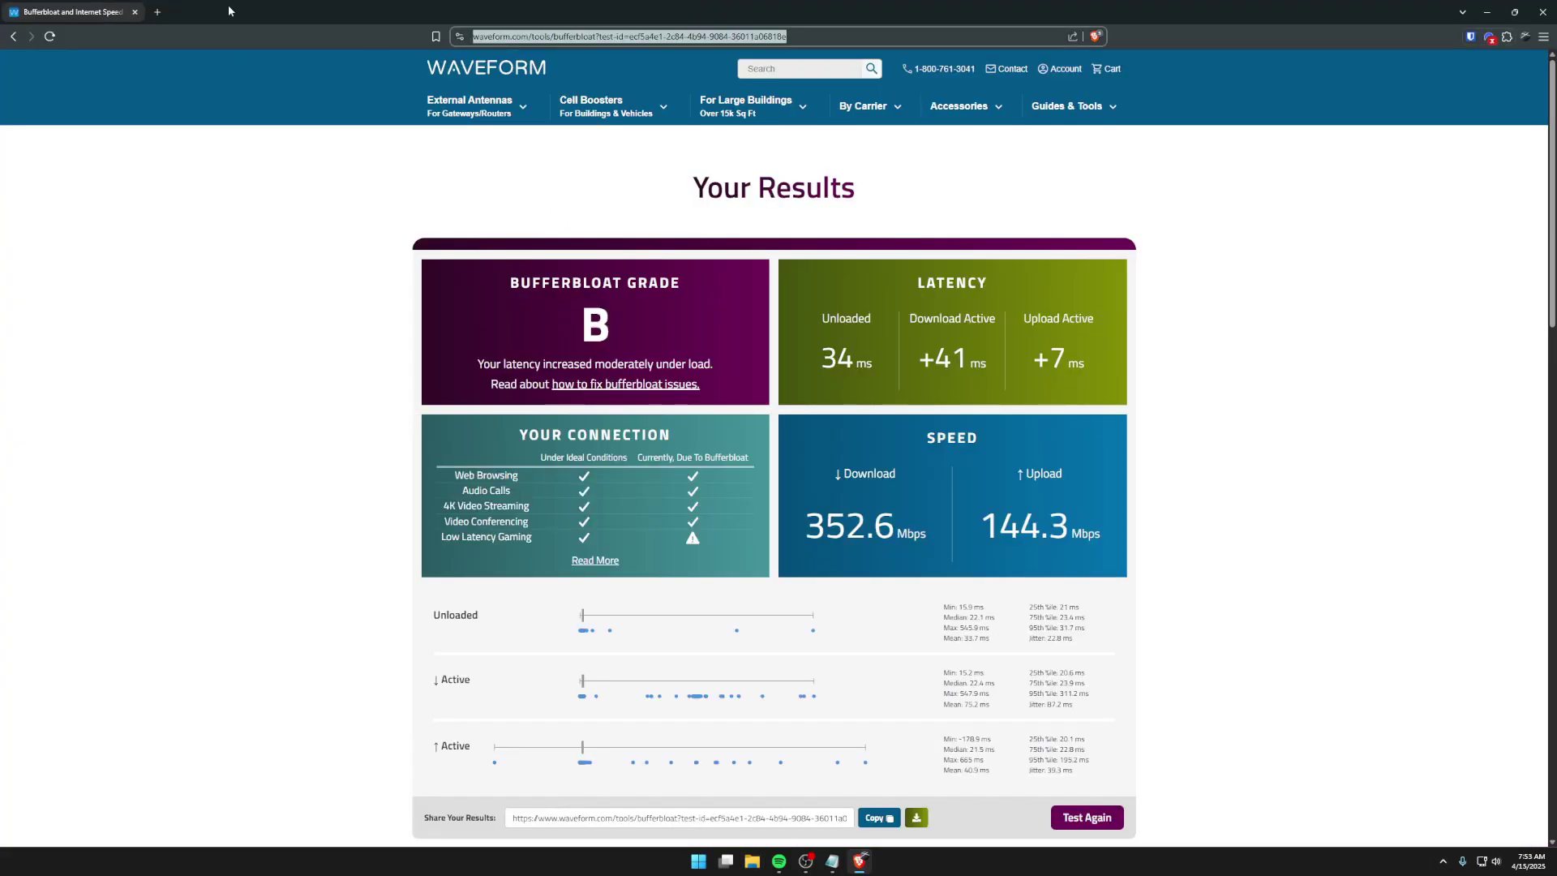
left_click(158, 12)
key("ctrl+v")
key("Return")
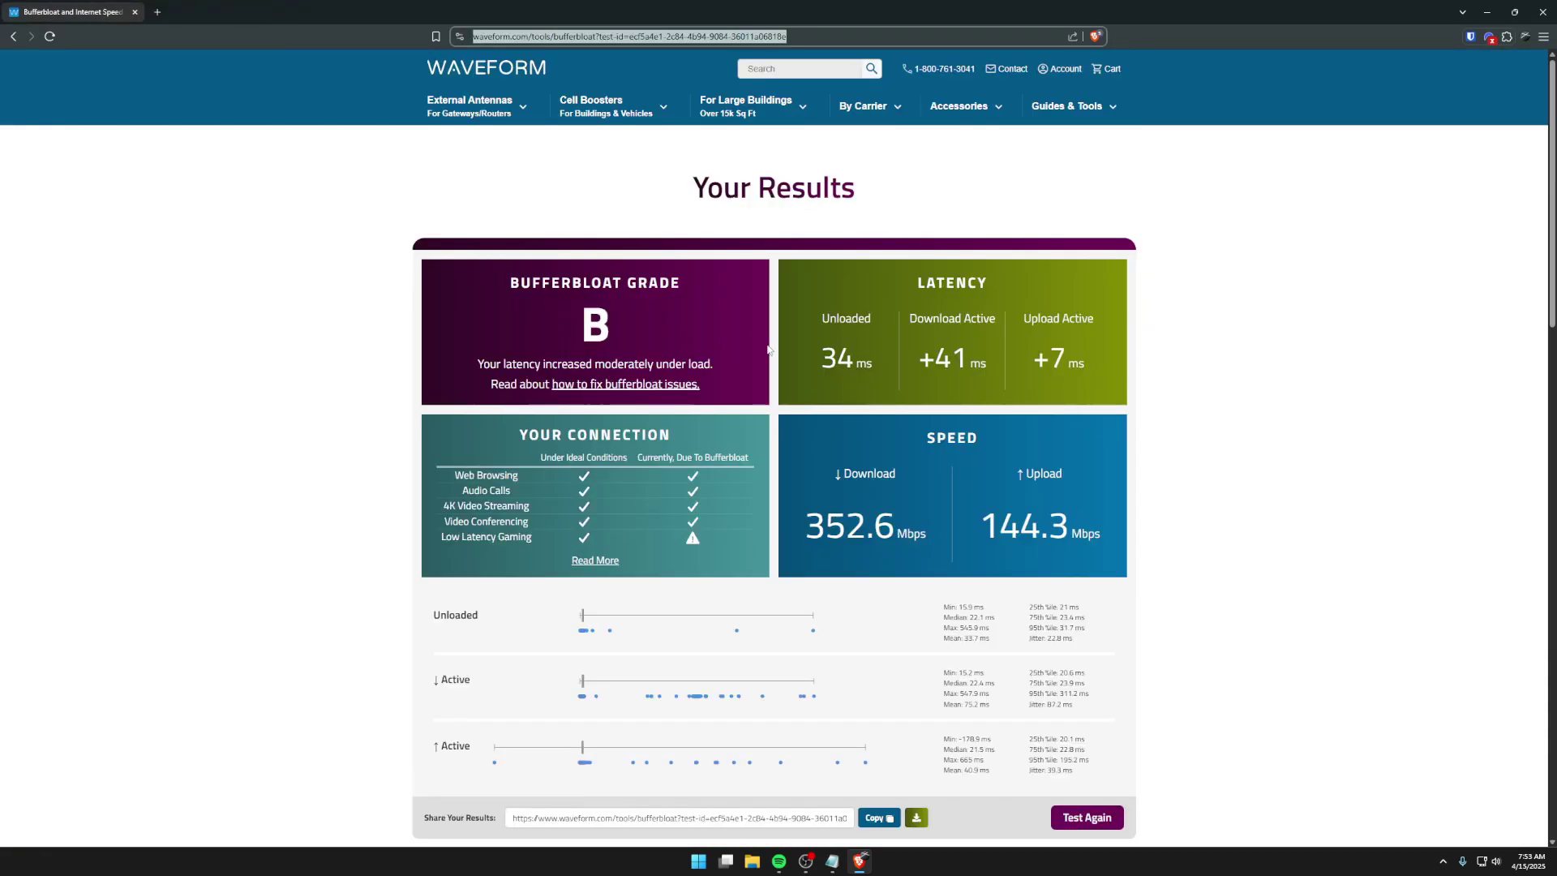
left_click(945, 361)
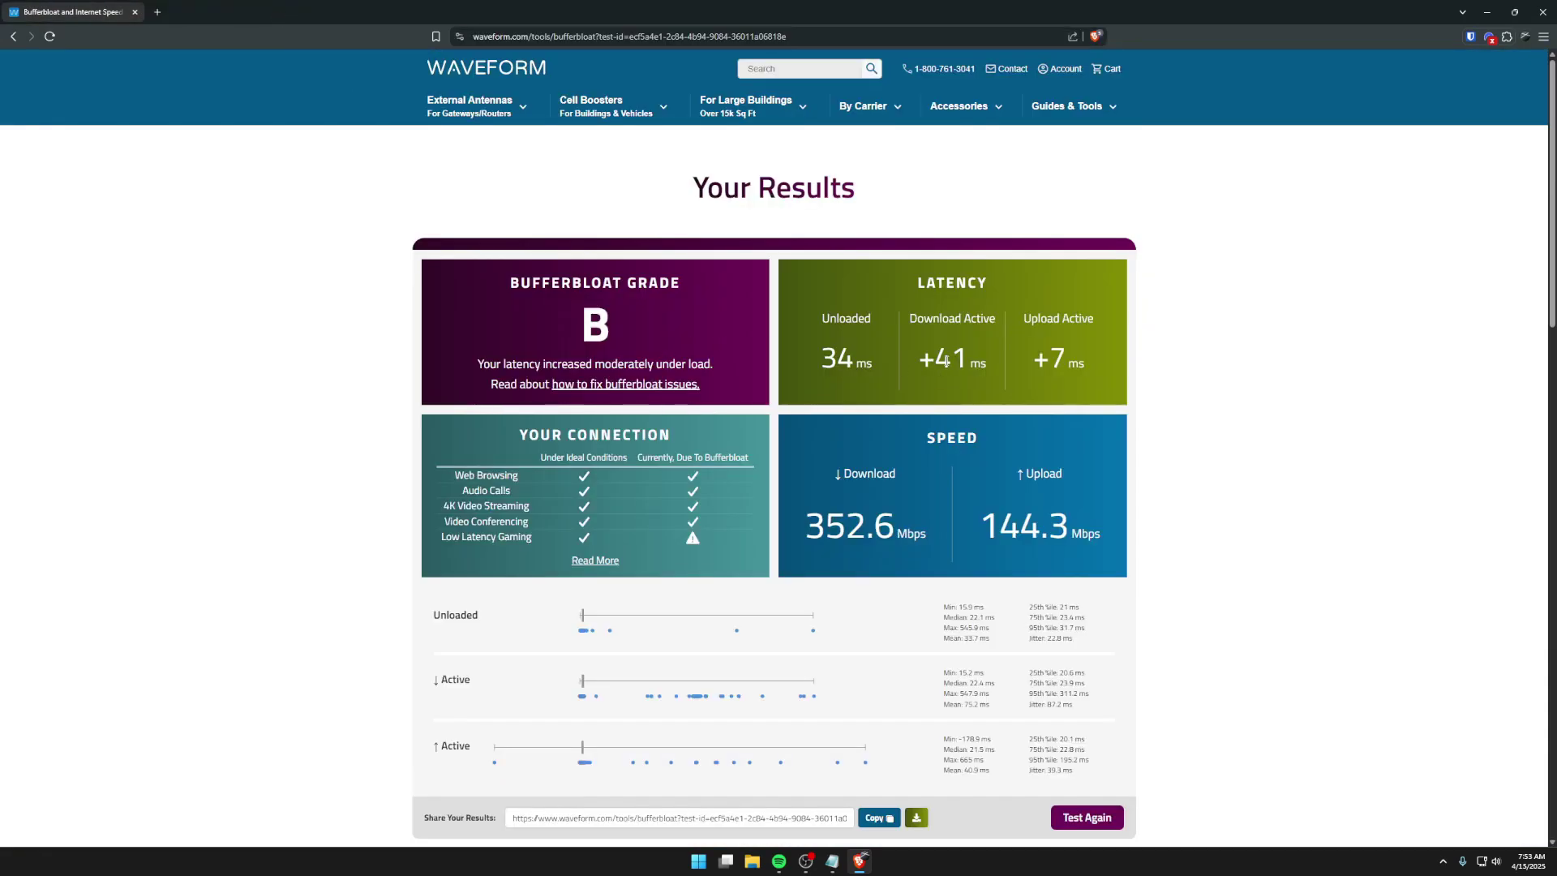
- Rerun the Waveform bufferbloat test and check the new grade and the low latency gaming warnings
scroll(1051, 378, "down", 4)
left_click(1088, 487)
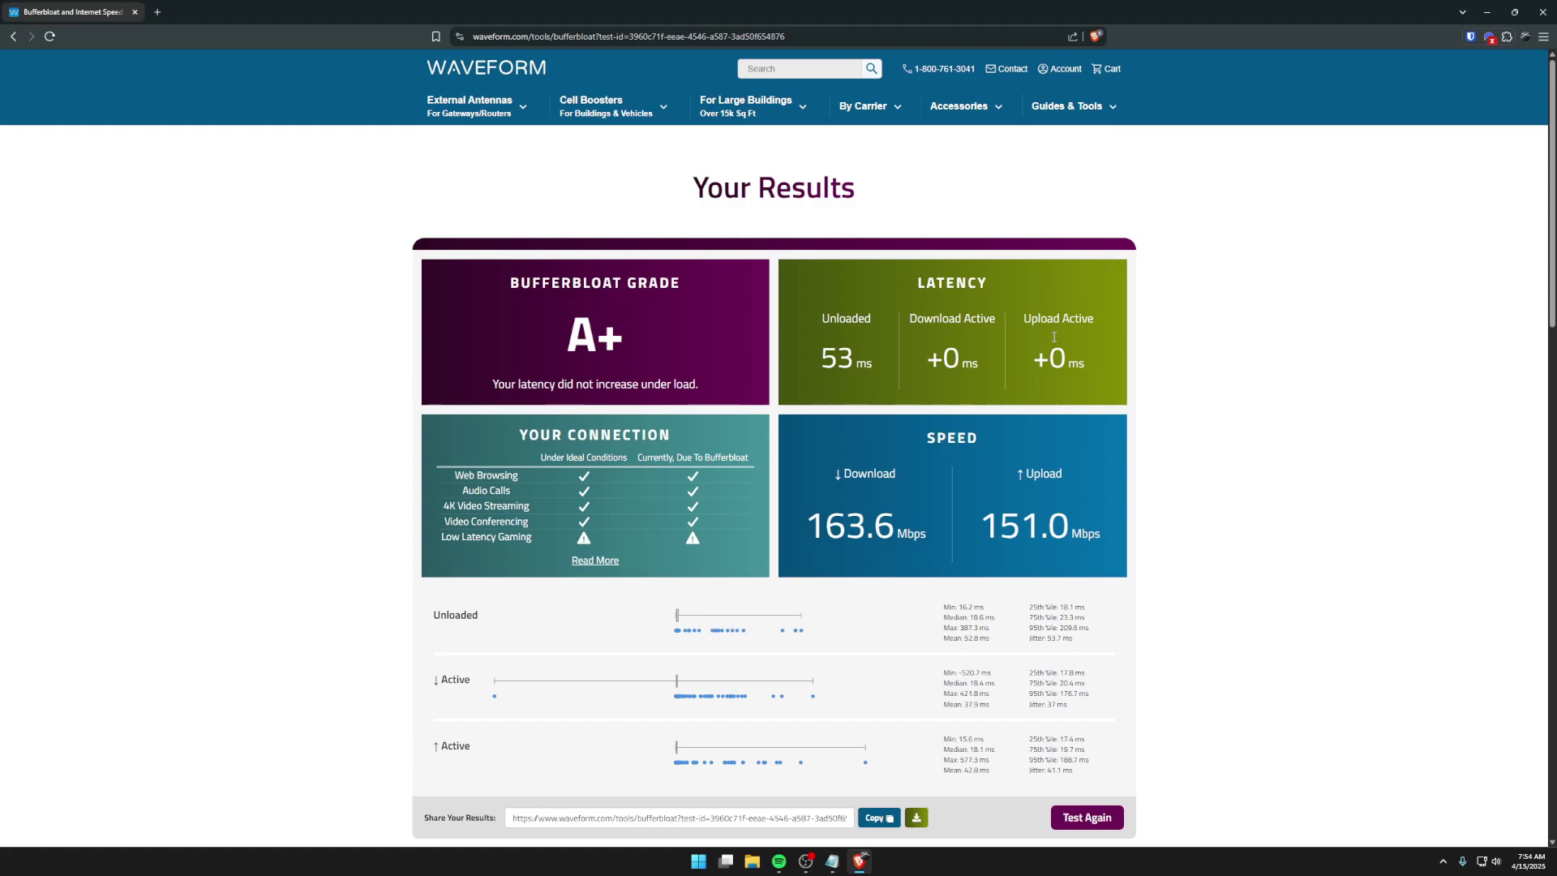
mouse_move(693, 537)
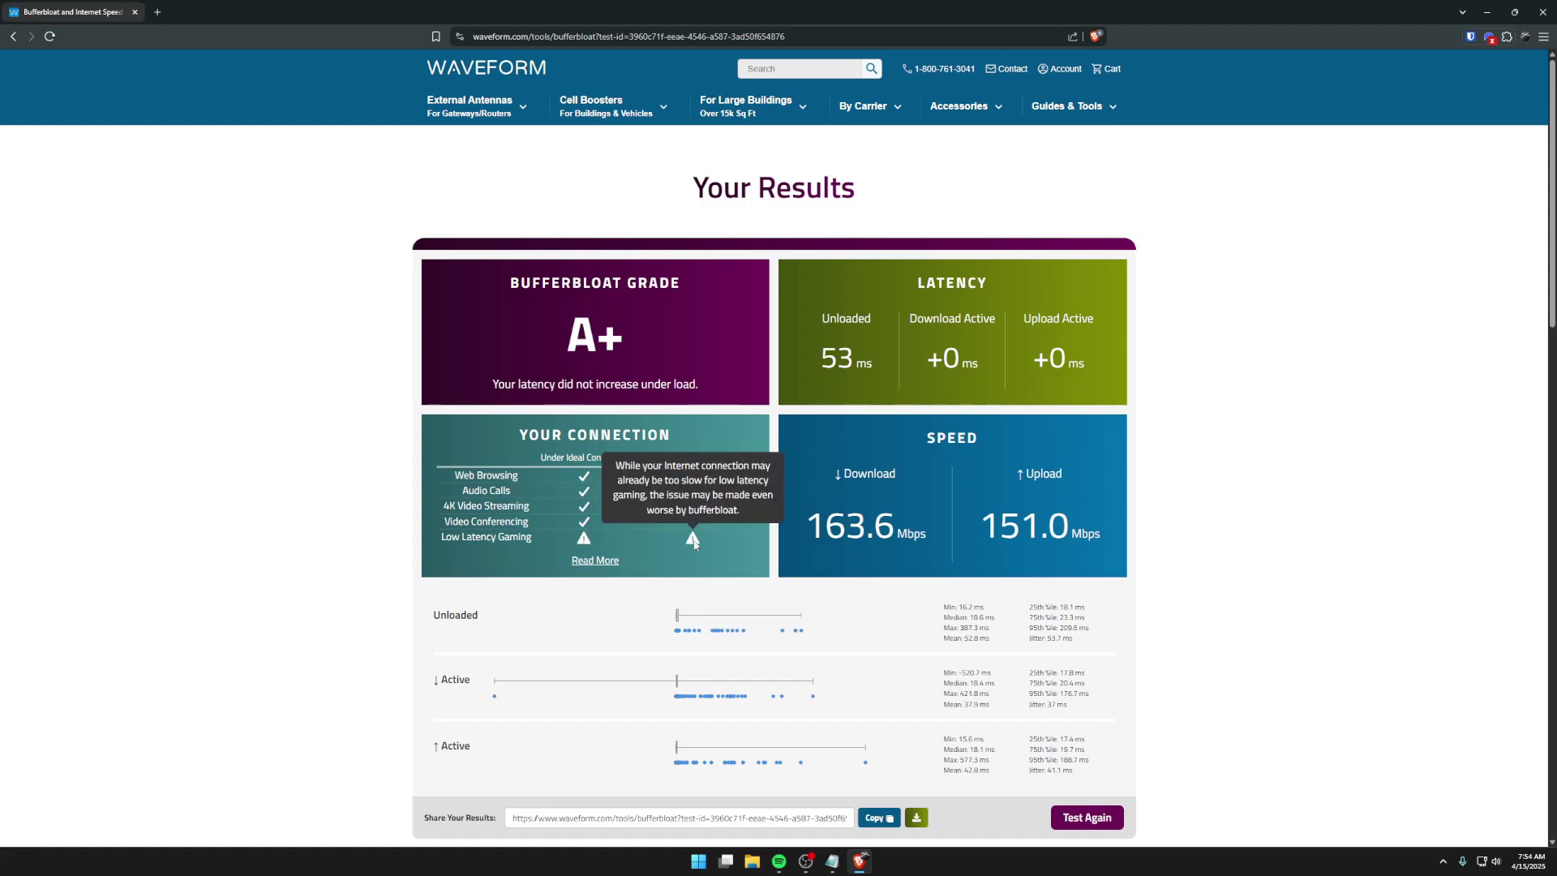
mouse_move(584, 540)
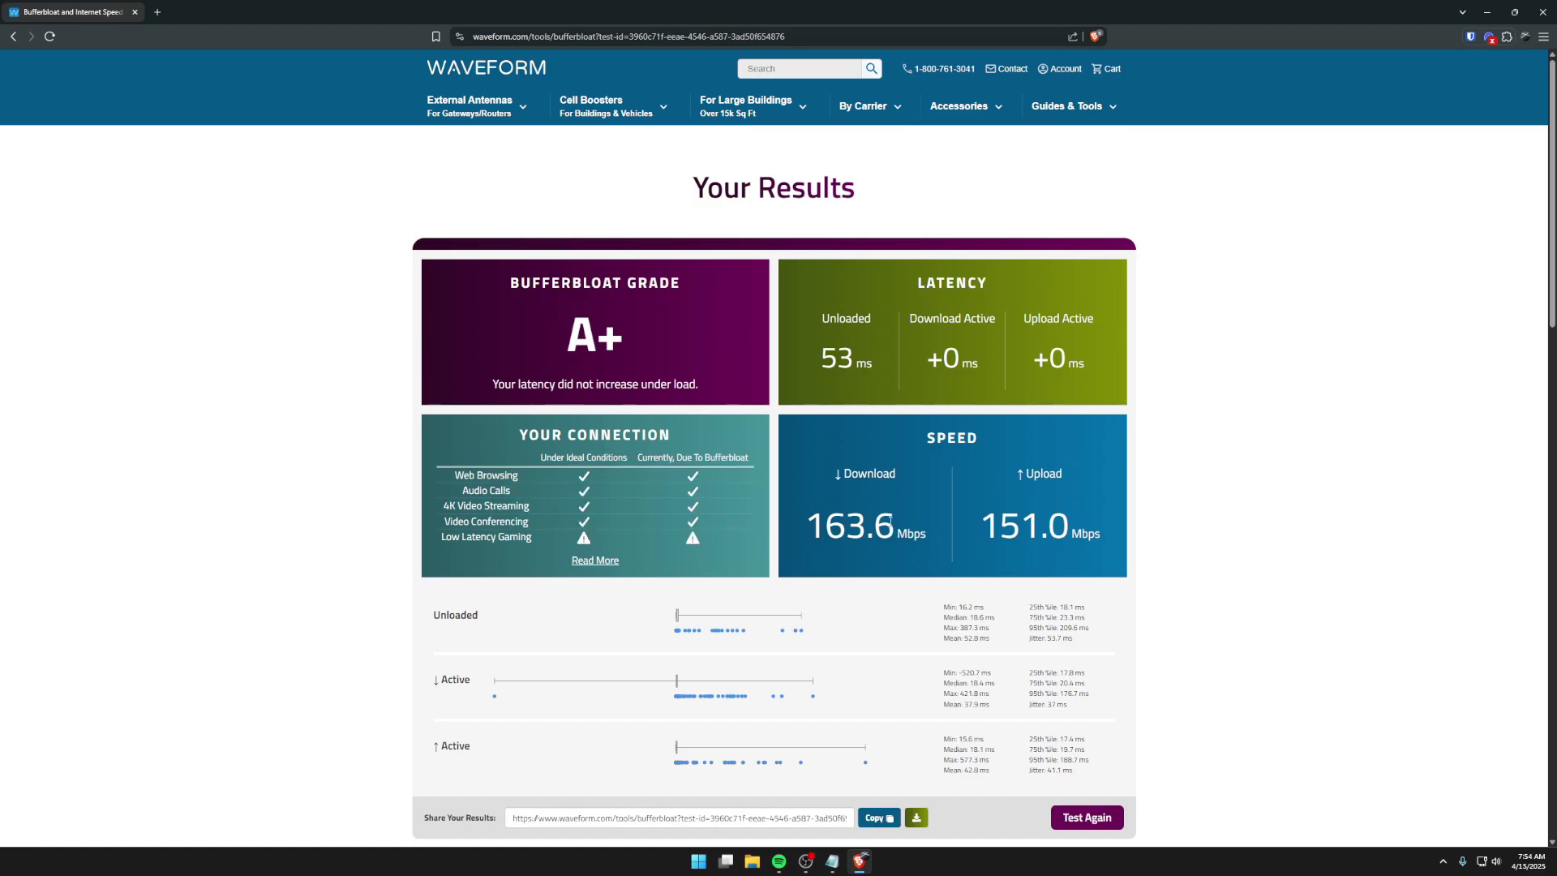
scroll(915, 528, "down", 3)
scroll(976, 534, "up", 3)
triple_click(606, 332)
- Close the browser and refresh the desktop
left_click_drag(1245, 12, 1014, 17)
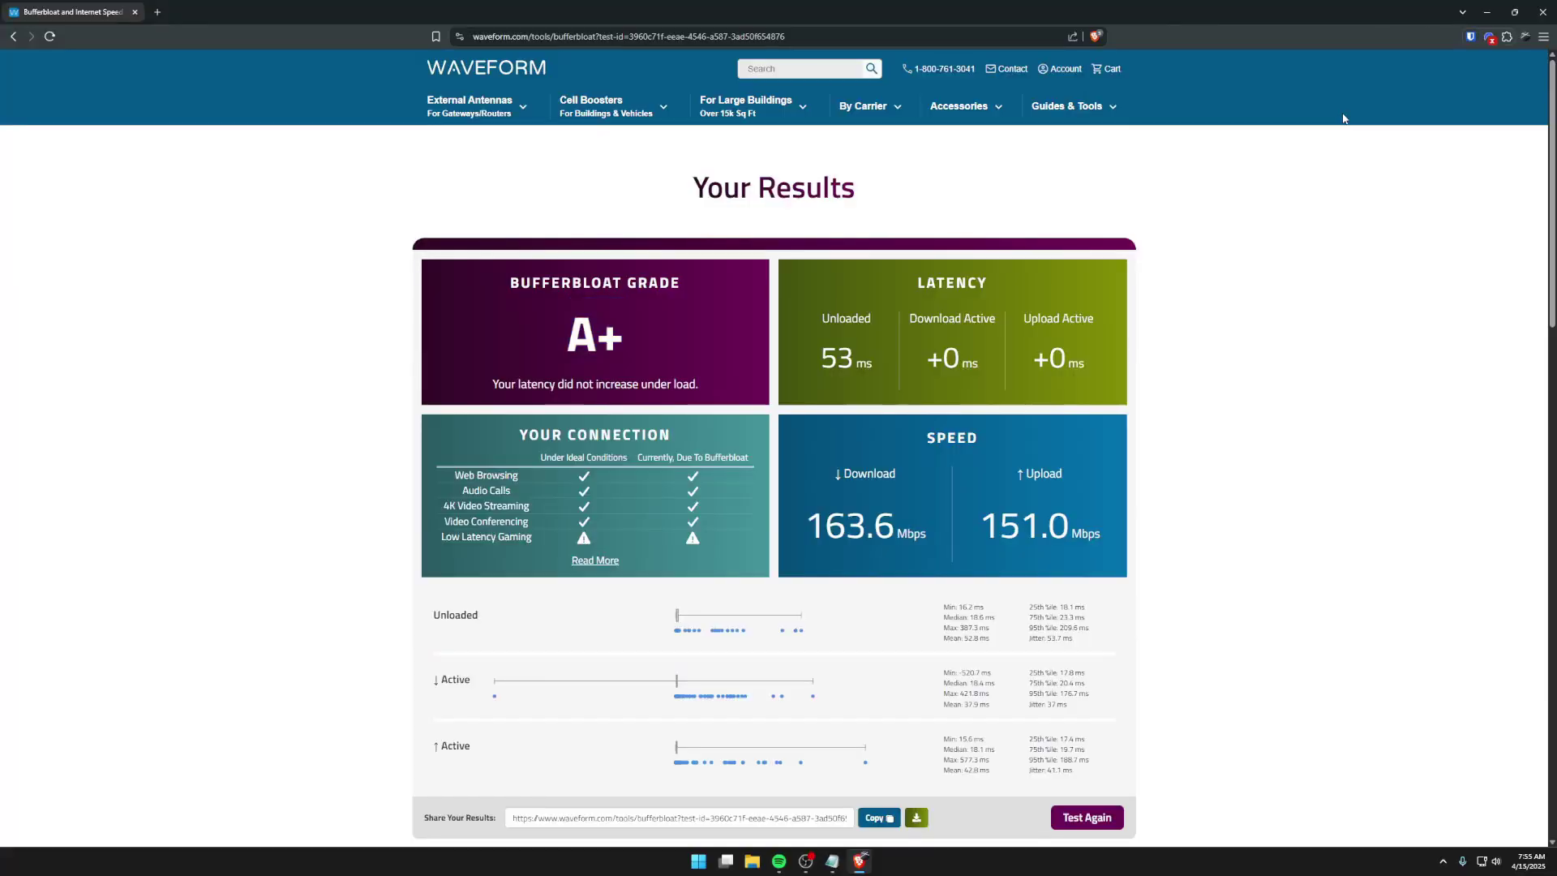
left_click(1543, 12)
right_click(1012, 242)
left_click(1075, 276)
right_click(783, 409)
left_click(699, 354)
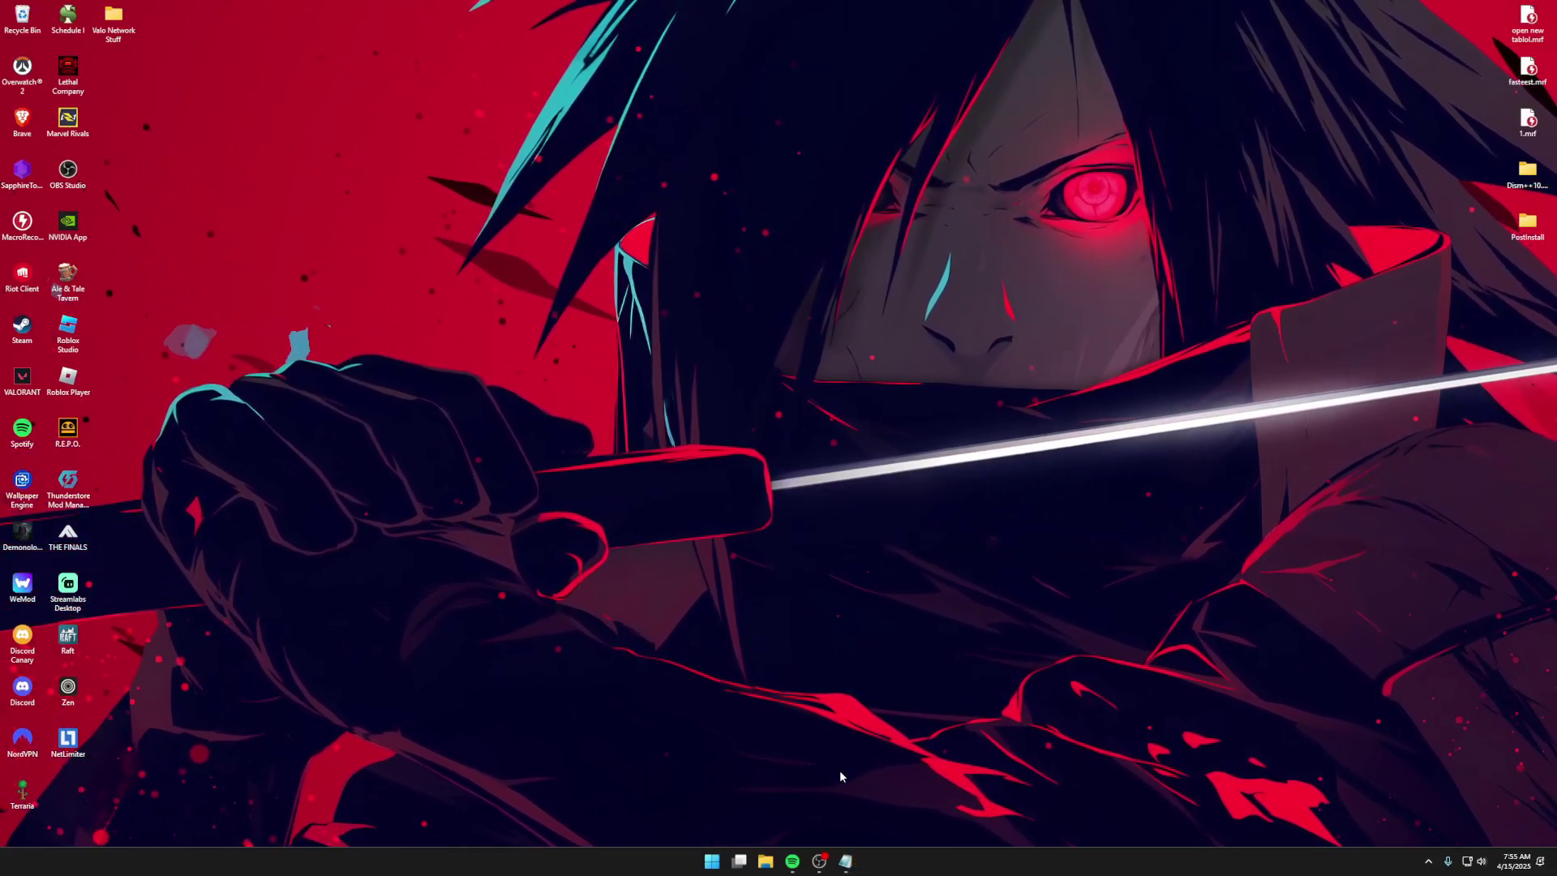